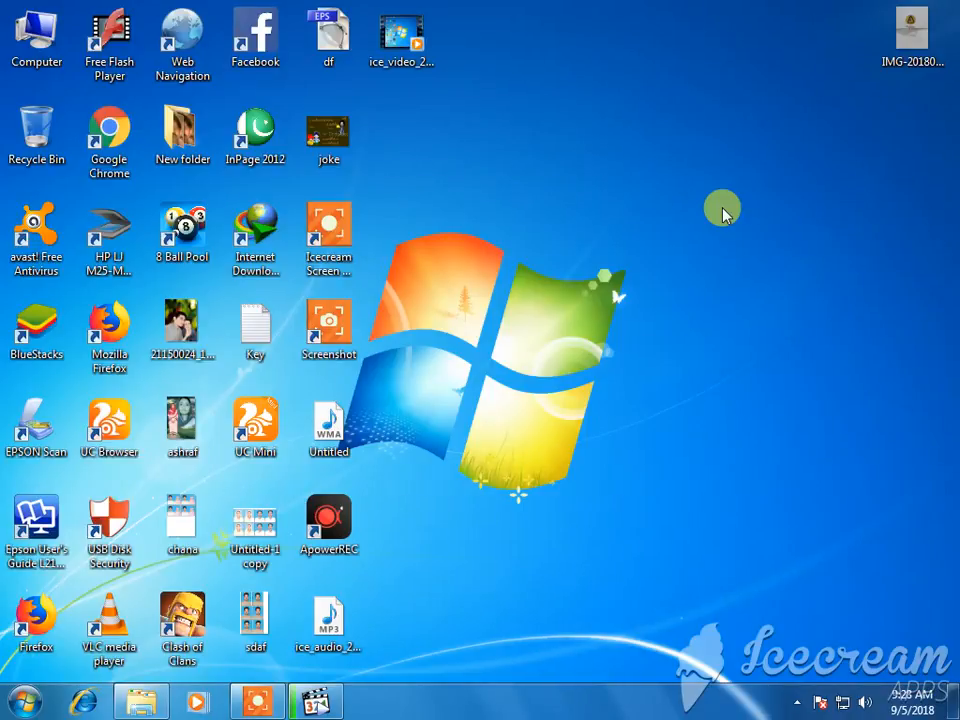
Refresh the desktop and launch Adobe Photoshop 7.0.
right_click(664, 346)
click(690, 394)
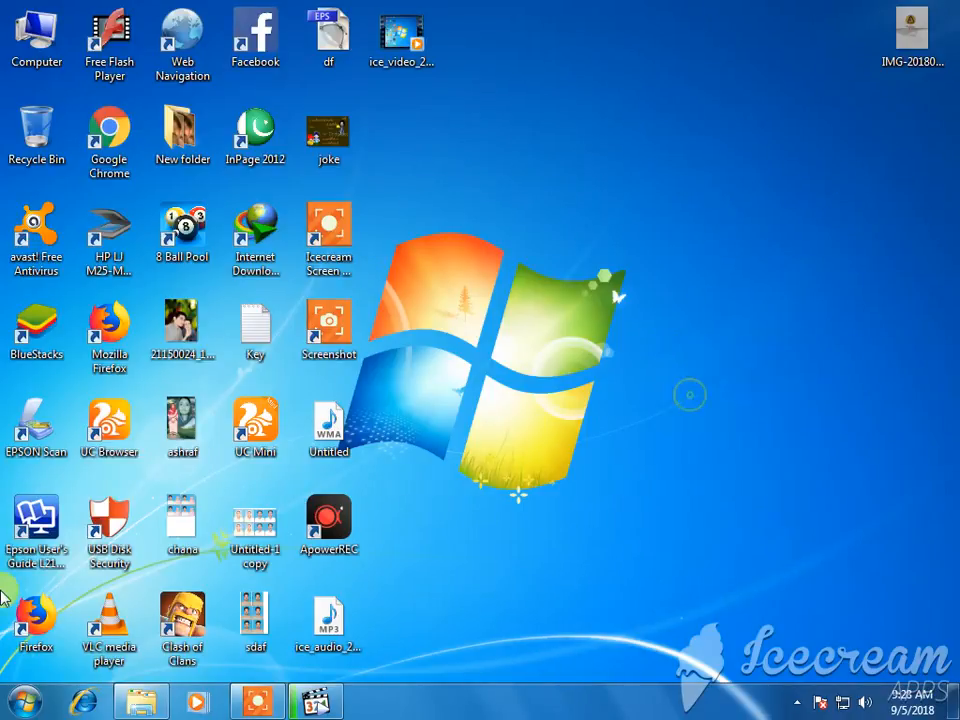
key(super)
mouse_move(105, 385)
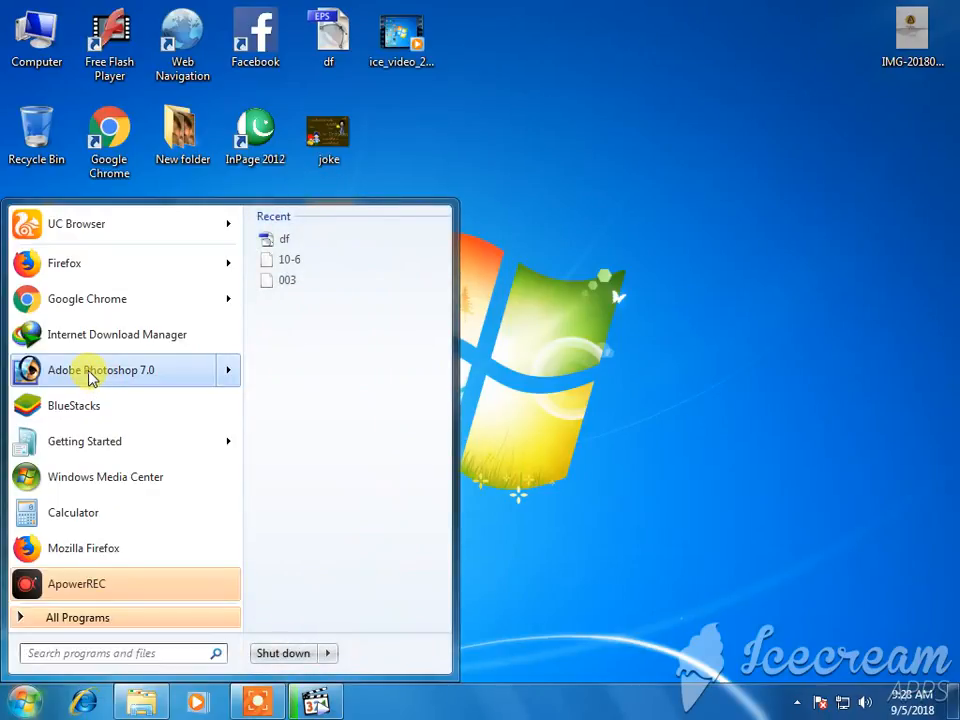
click(698, 413)
right_click(544, 416)
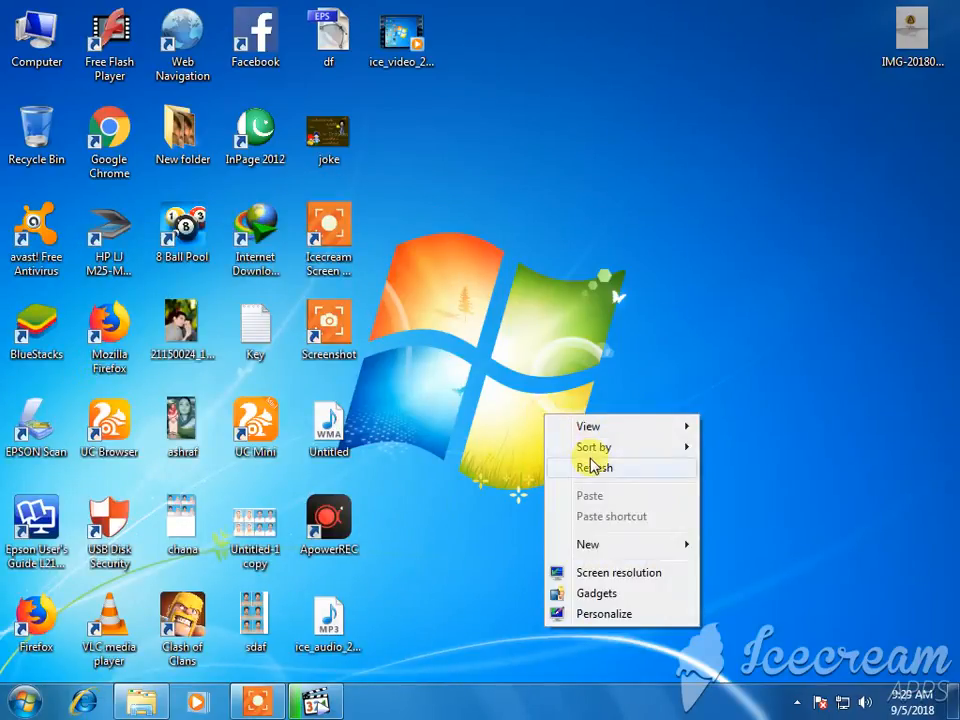
click(592, 466)
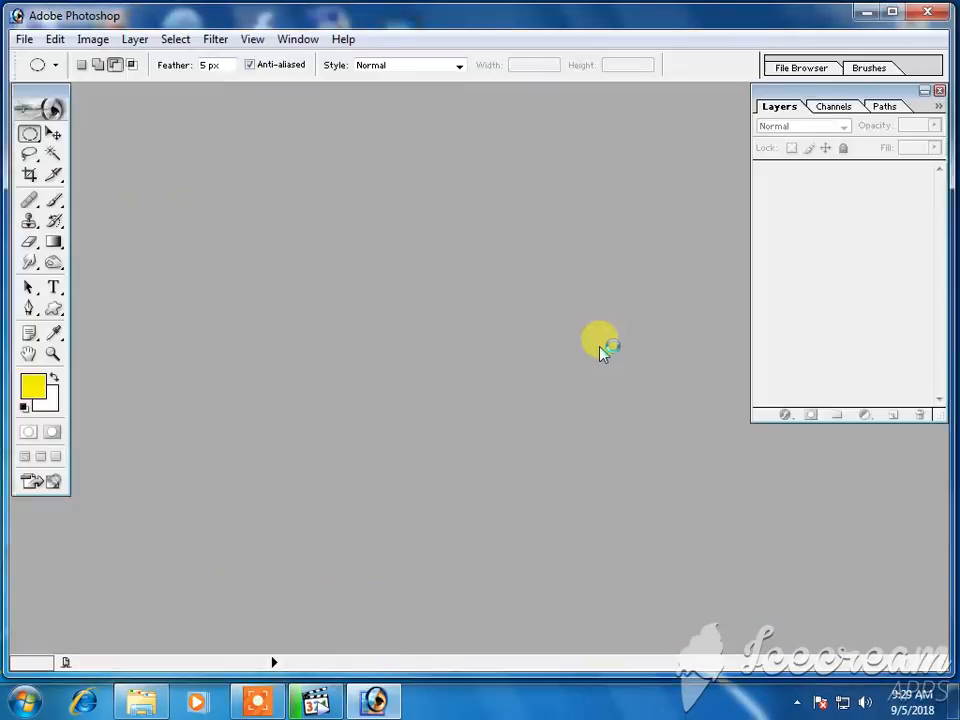
click(24, 700)
click(505, 268)
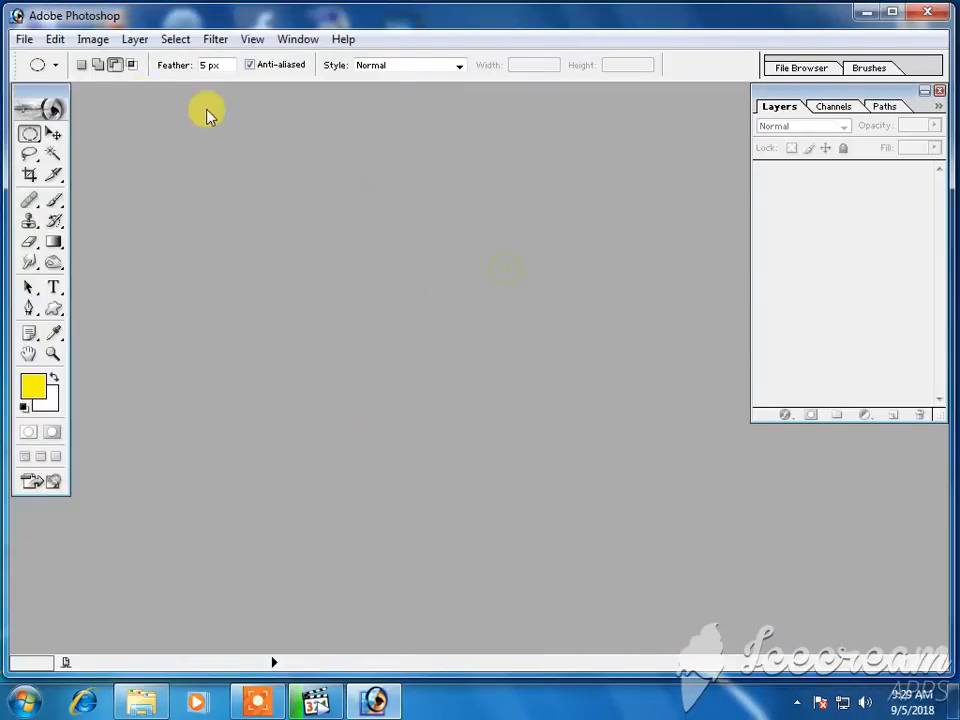
click(23, 40)
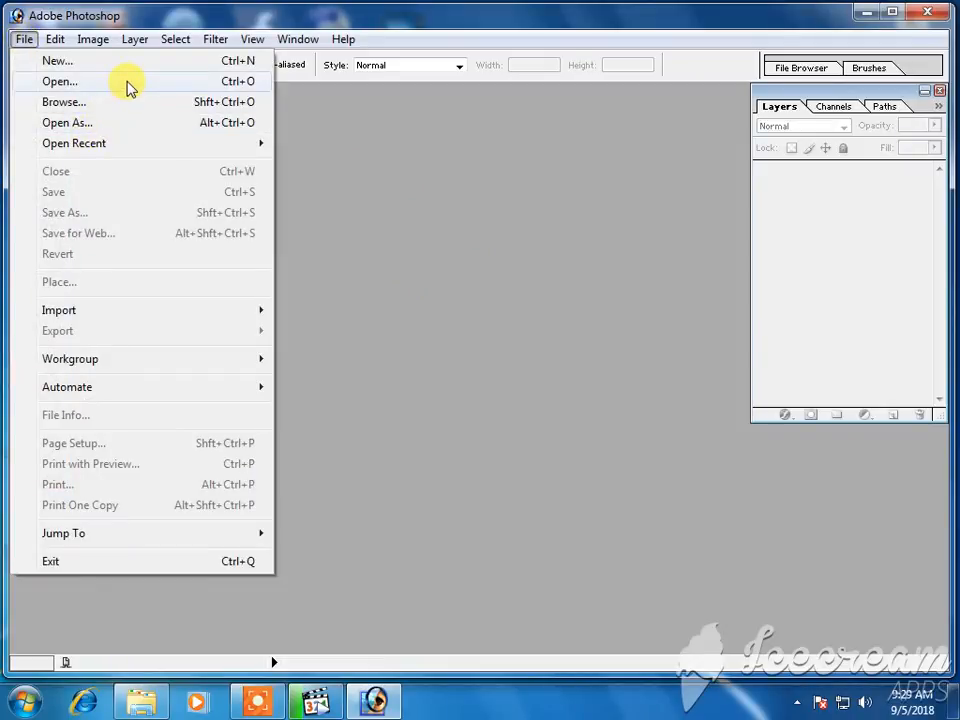
click(395, 152)
Find photo 002 in the Pictures library's 2018-08-30 folder, open it in Photoshop and maximize its document window.
click(24, 700)
click(334, 327)
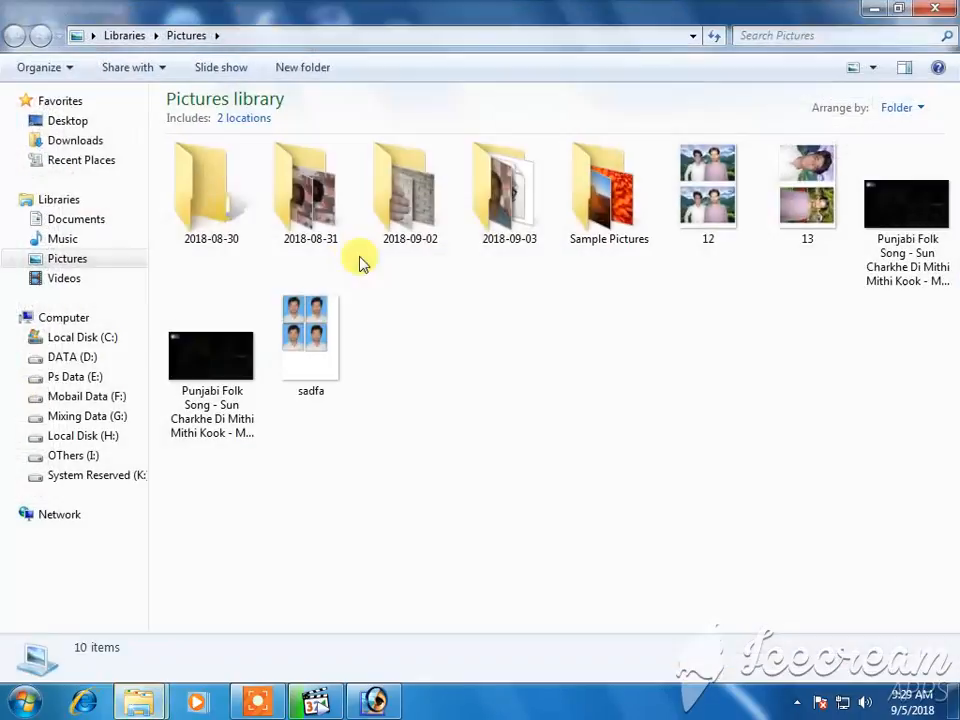
double_click(499, 199)
key(BackSpace)
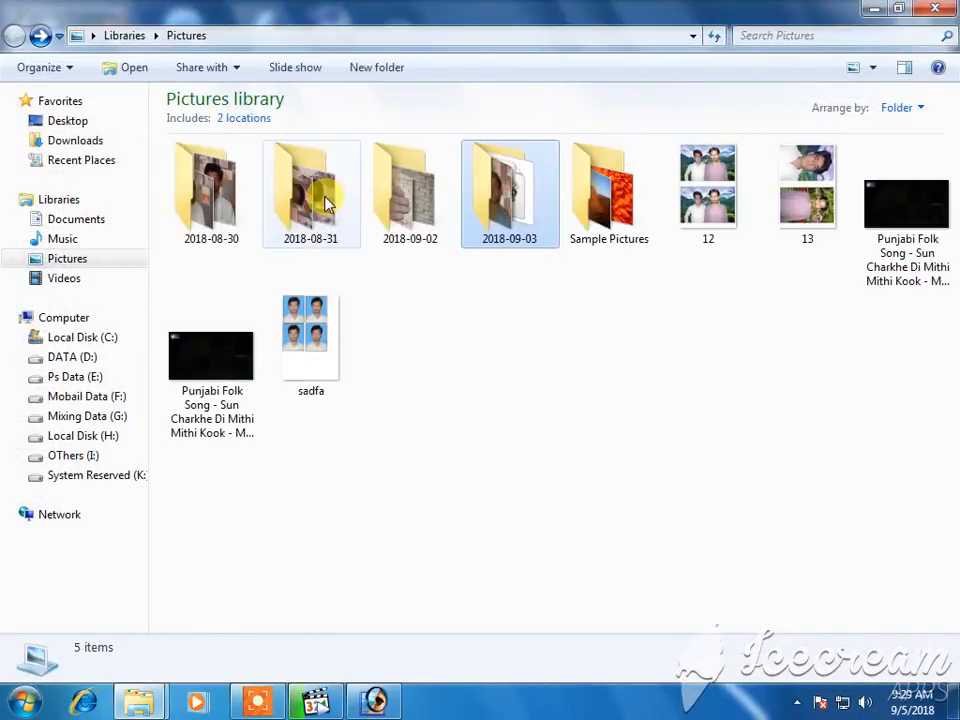
double_click(323, 203)
key(BackSpace)
double_click(242, 188)
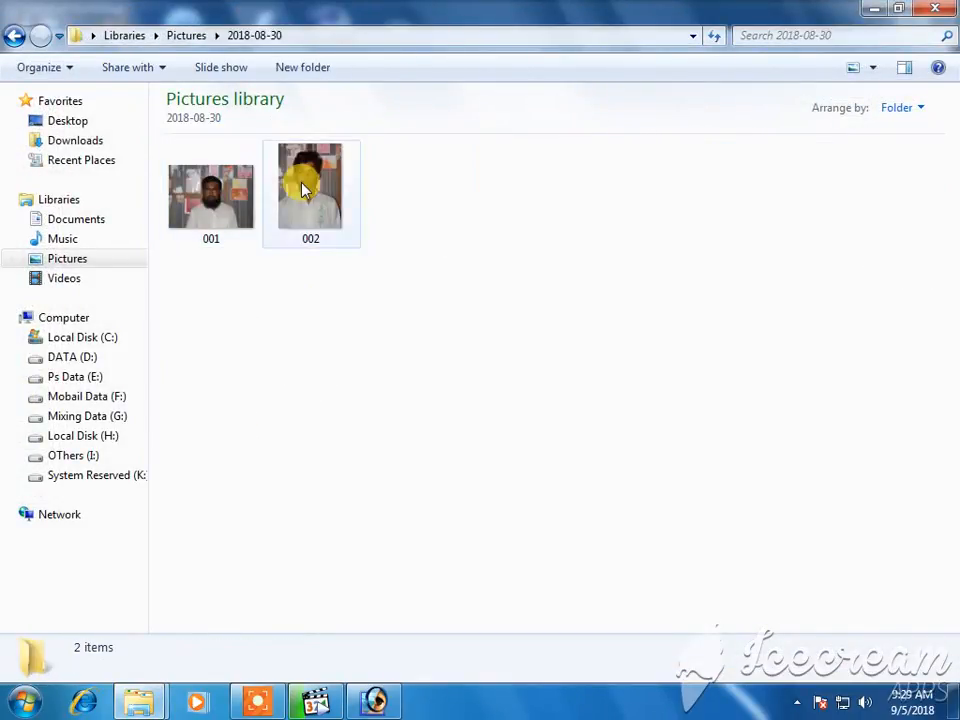
drag(305, 190, 478, 195)
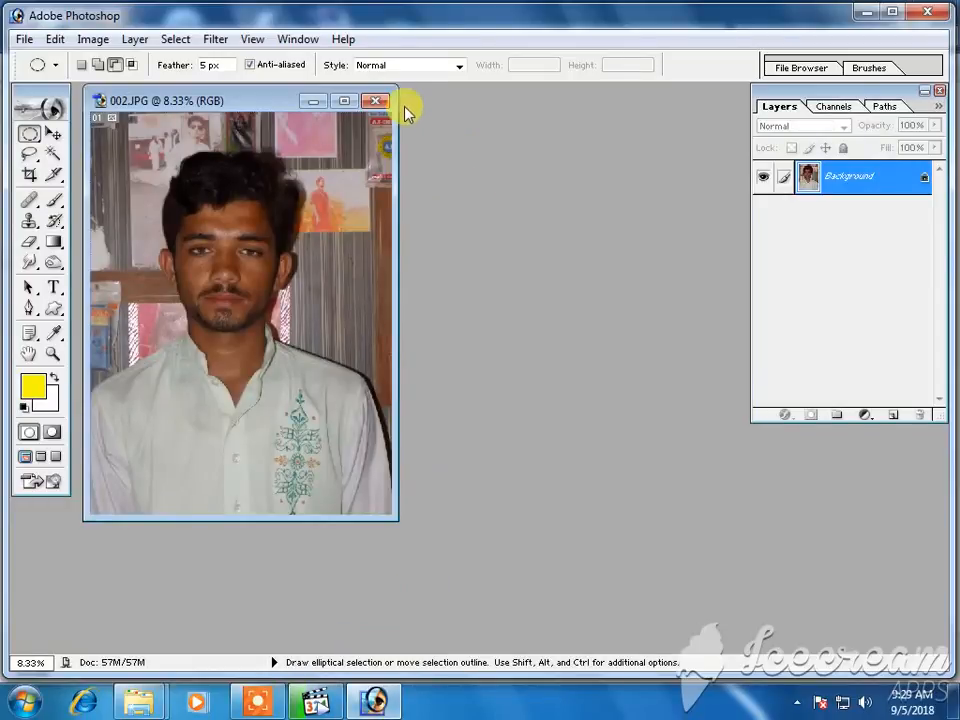
click(344, 101)
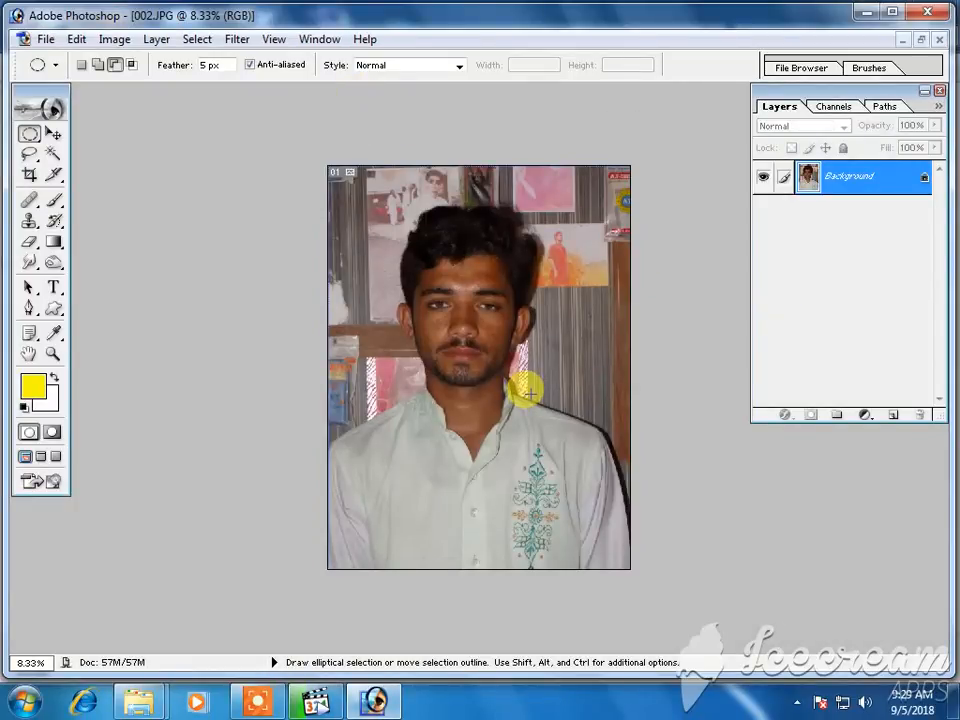
ctrl+click(506, 326)
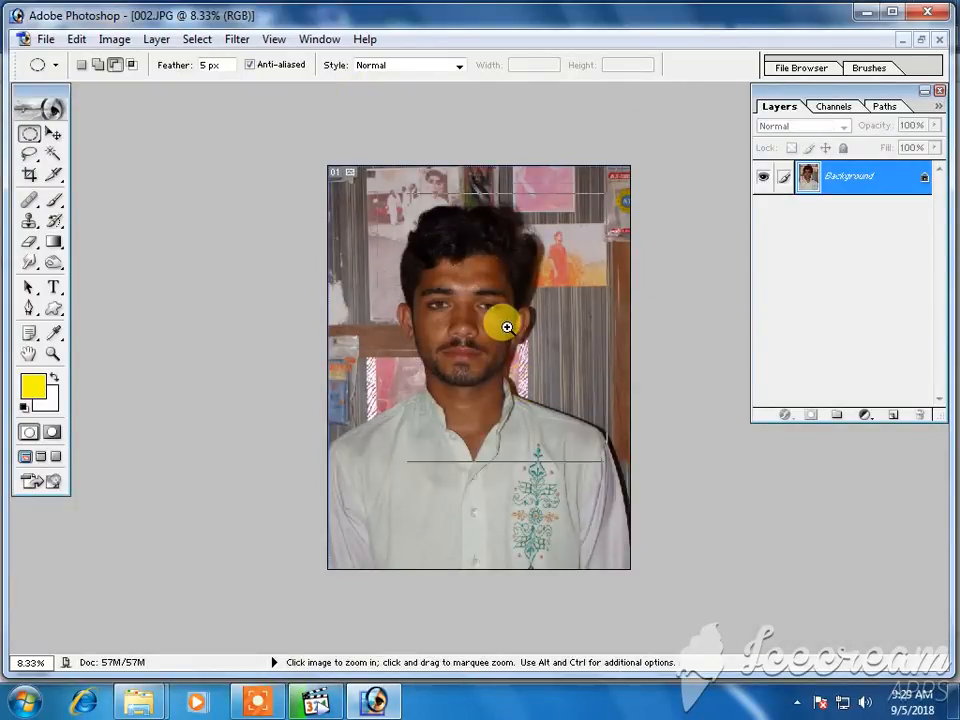
ctrl+click(506, 326)
ctrl+click(506, 326)
drag(404, 306, 412, 395)
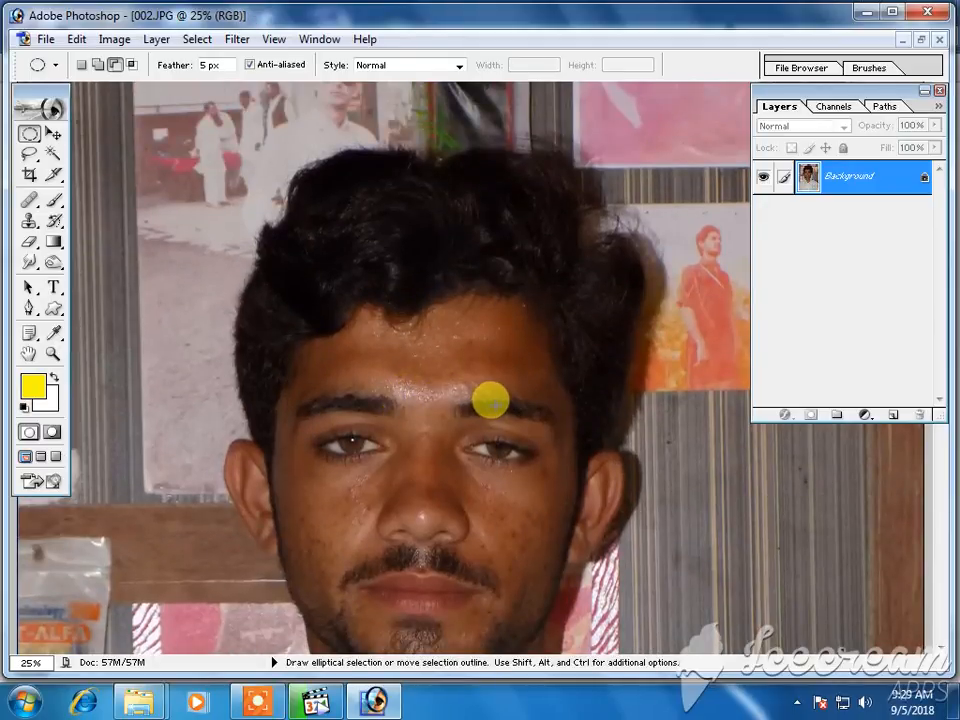
ctrl+alt+click(508, 399)
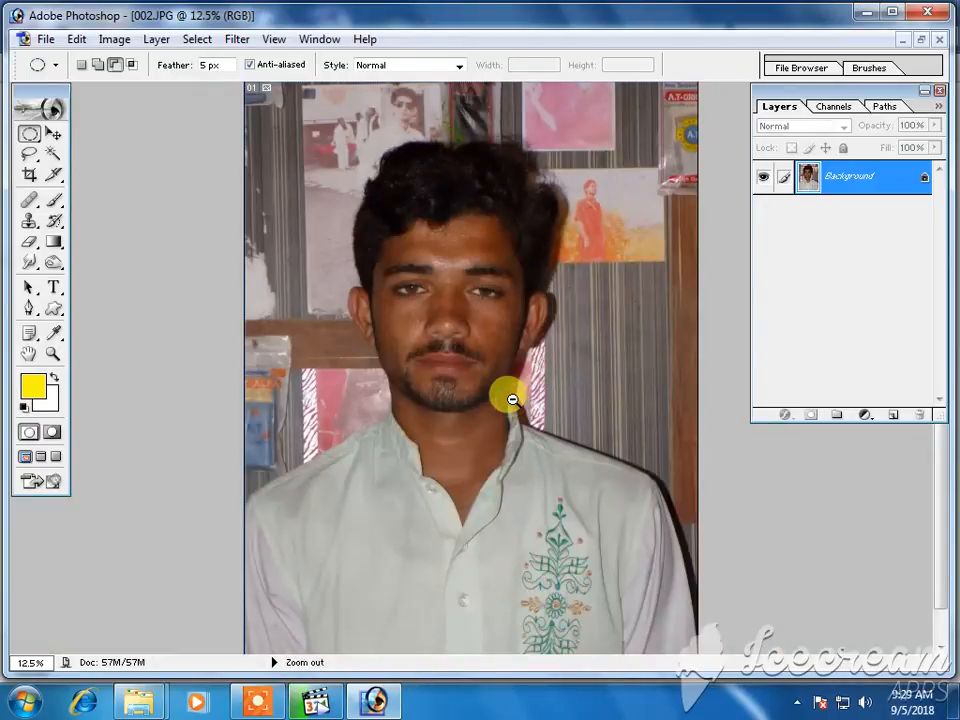
ctrl+alt+click(508, 399)
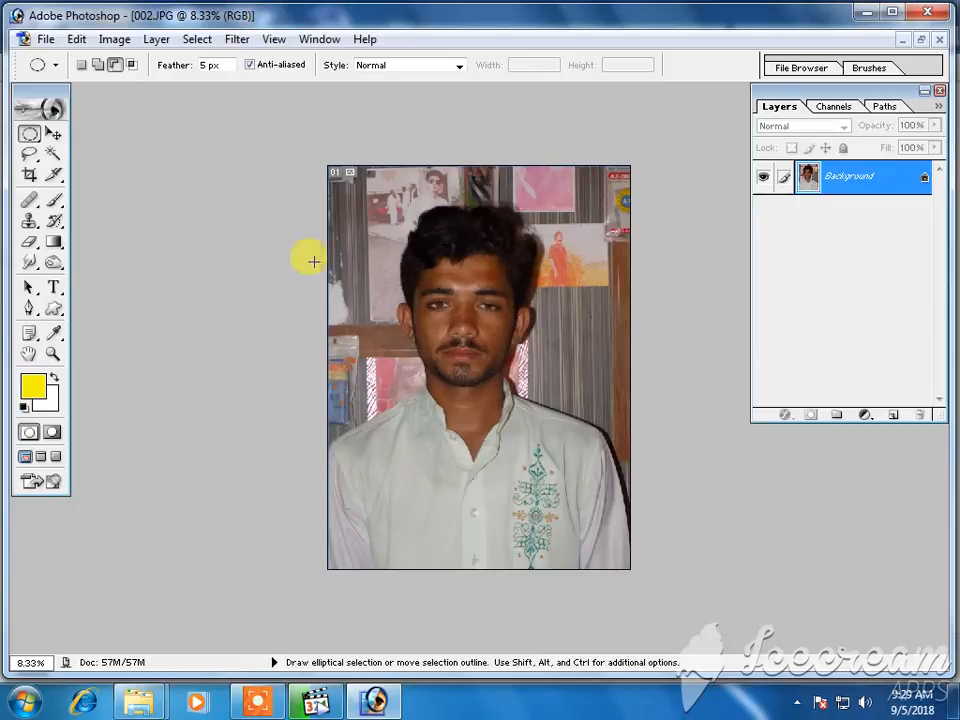
Brighten the photo with Levels, setting the RGB midtone input to 1.90 and lowering the white input level slightly.
key(ctrl)
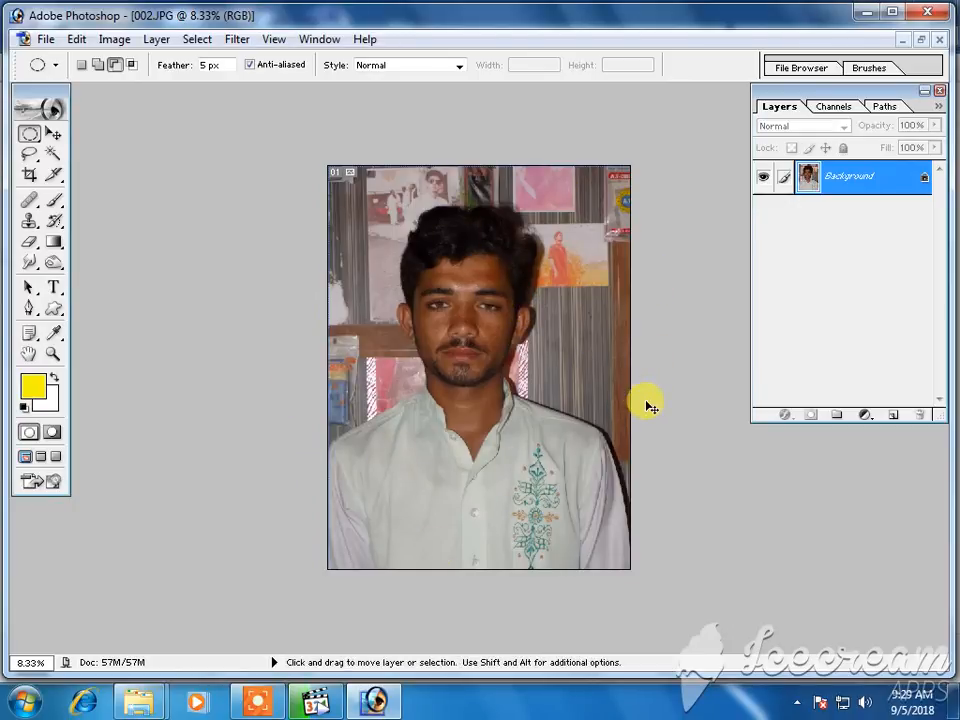
key(ctrl+l)
drag(783, 288, 768, 418)
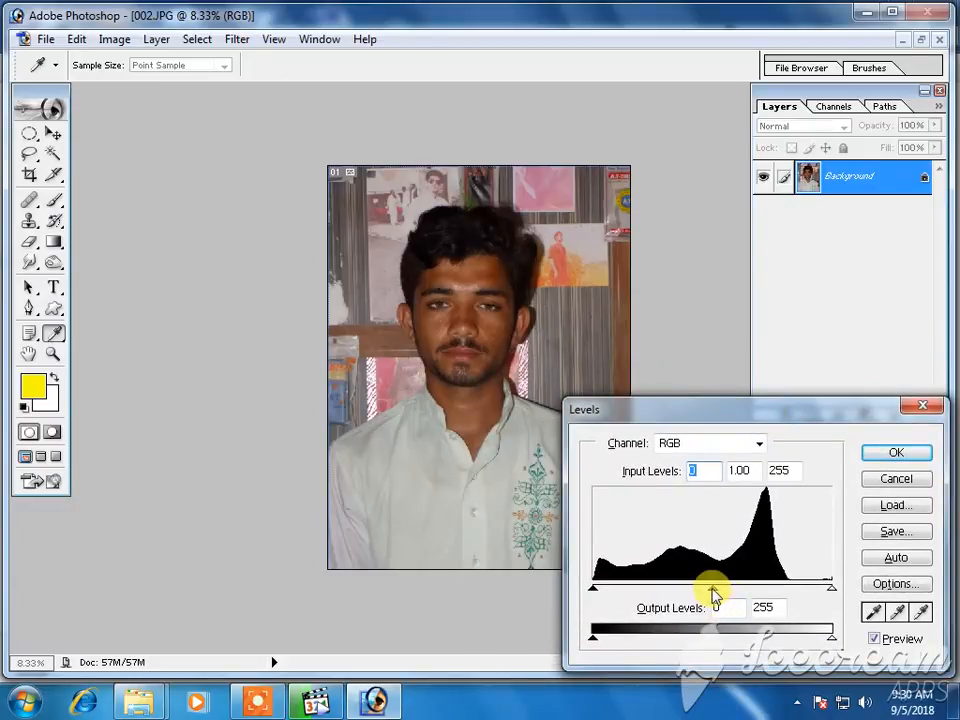
drag(714, 594, 659, 602)
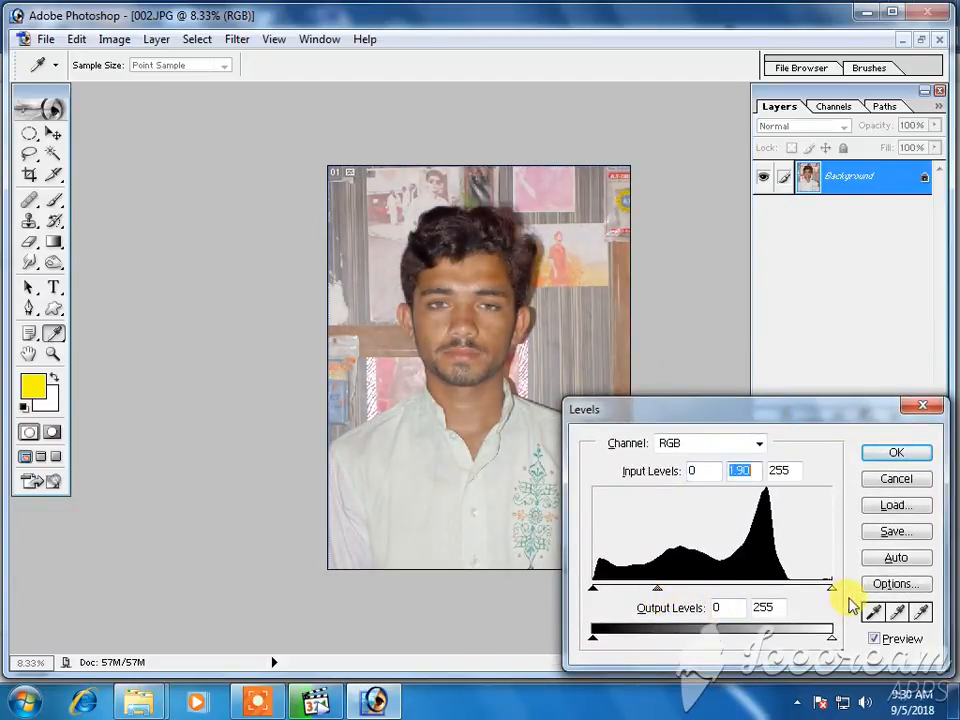
drag(830, 595, 810, 596)
click(896, 453)
key(m)
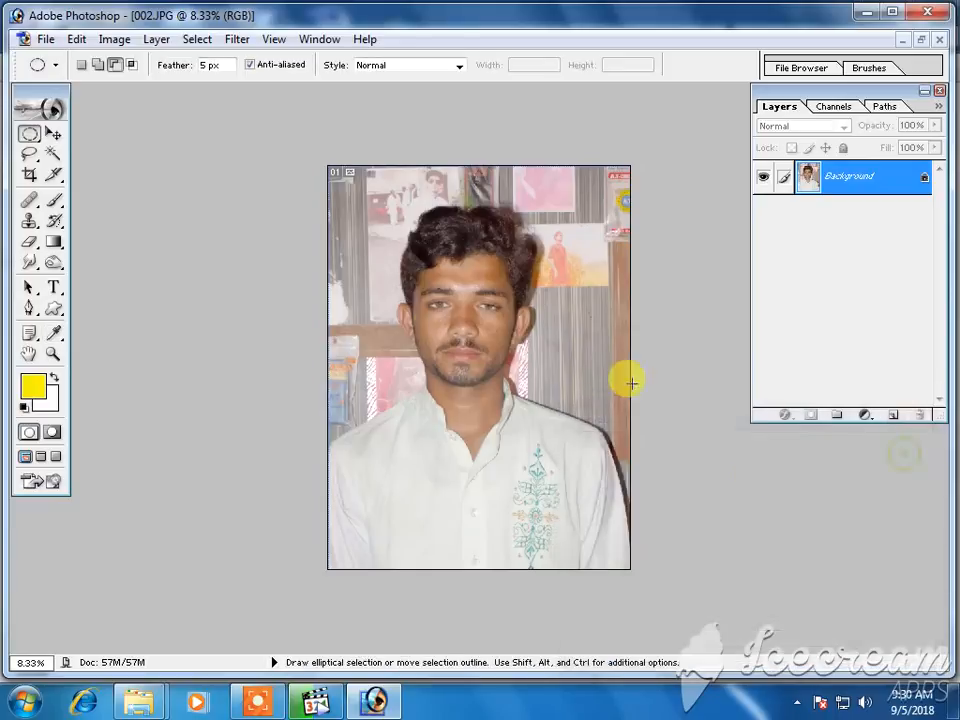
Examine the skin tones of the brightened face close up.
key(ctrl+space)
ctrl+click(475, 331)
ctrl+click(475, 331)
ctrl+click(474, 332)
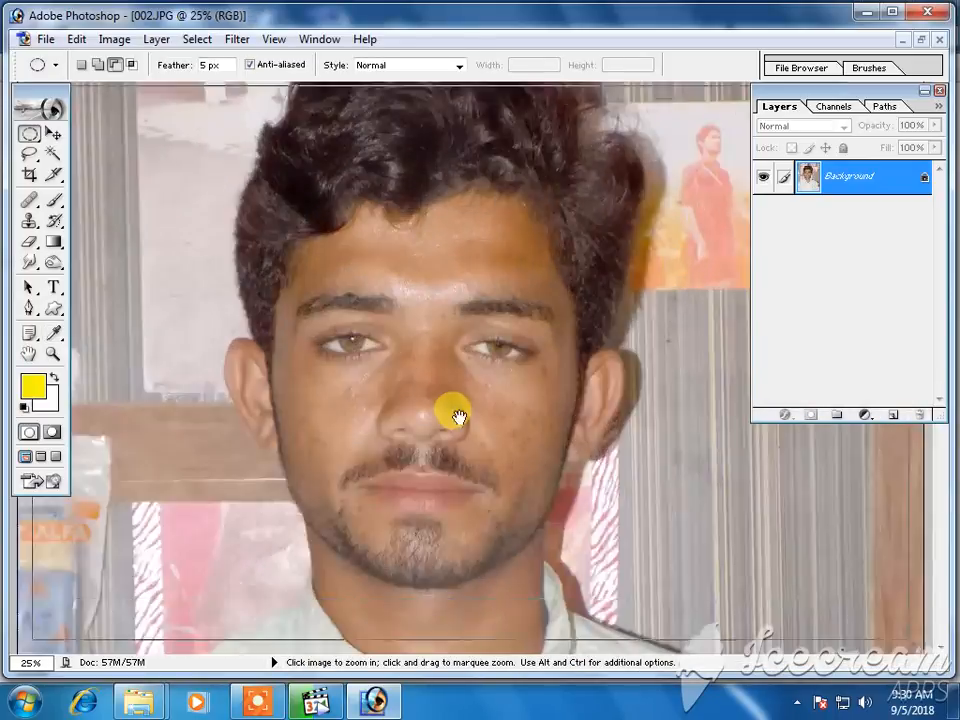
ctrl+click(456, 416)
drag(443, 425, 350, 474)
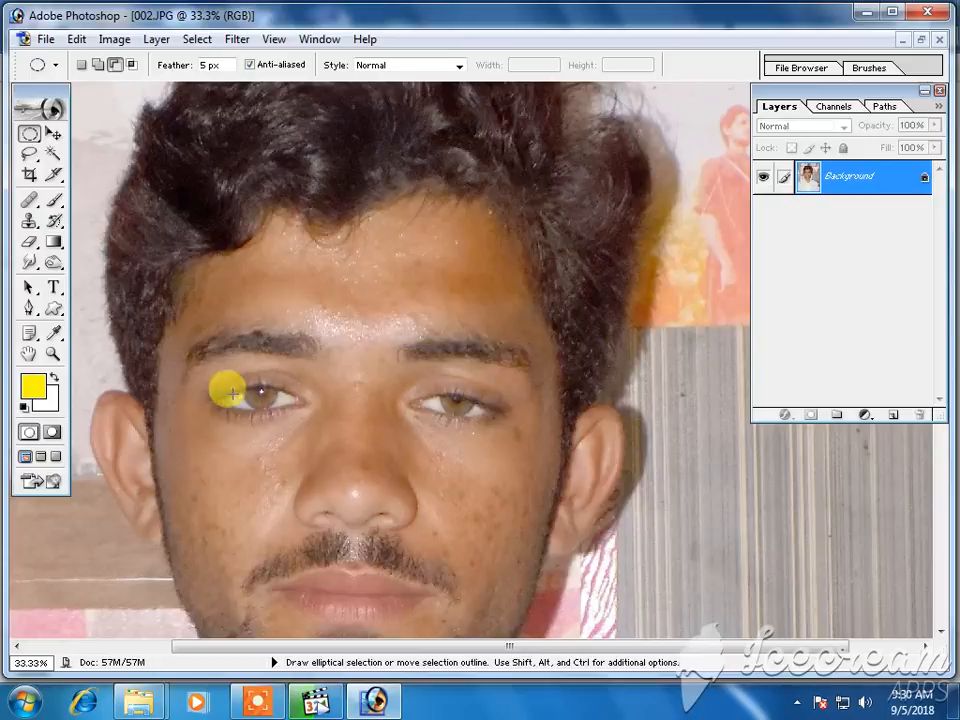
ctrl+alt+click(391, 386)
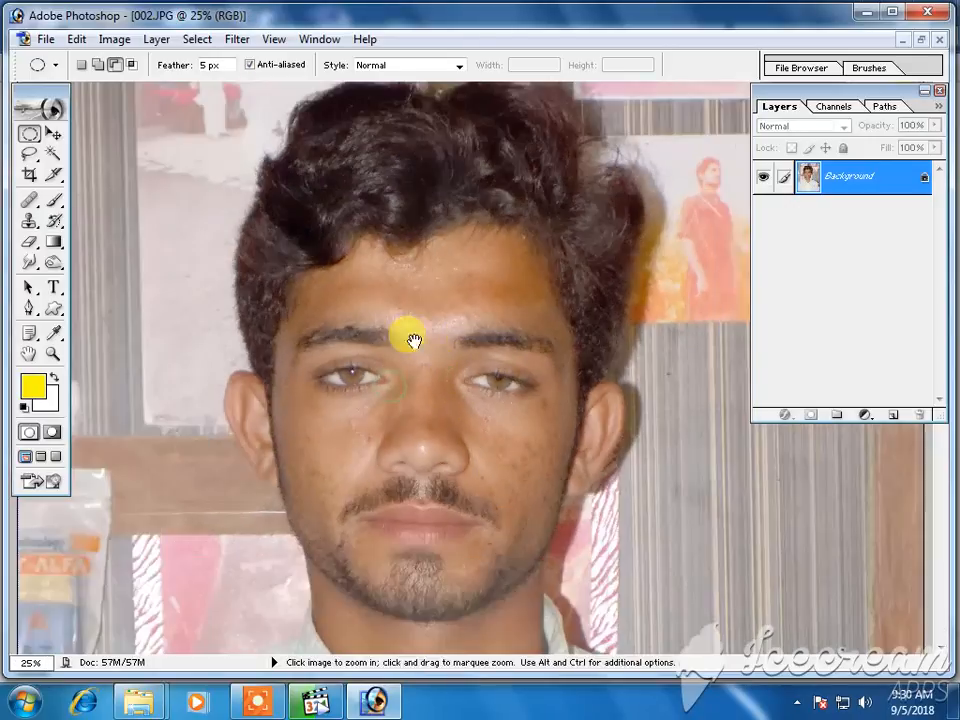
drag(501, 330, 489, 473)
ctrl+alt+click(490, 455)
Reduce the yellow cast with Hue/Saturation by raising the Yellows lightness to about +67.
key(ctrl+u)
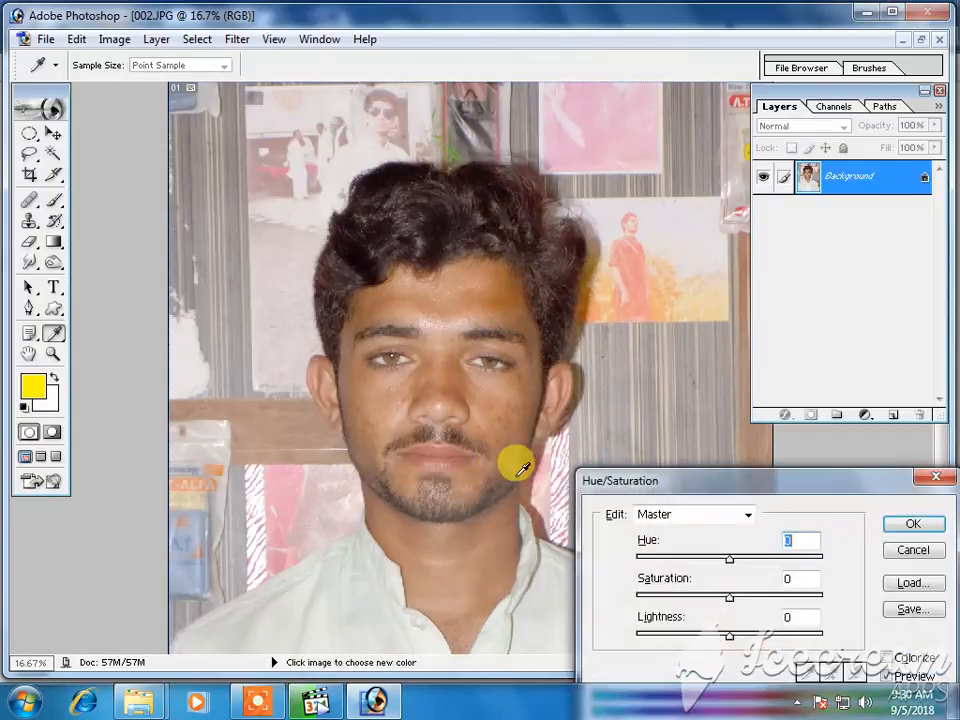
click(921, 480)
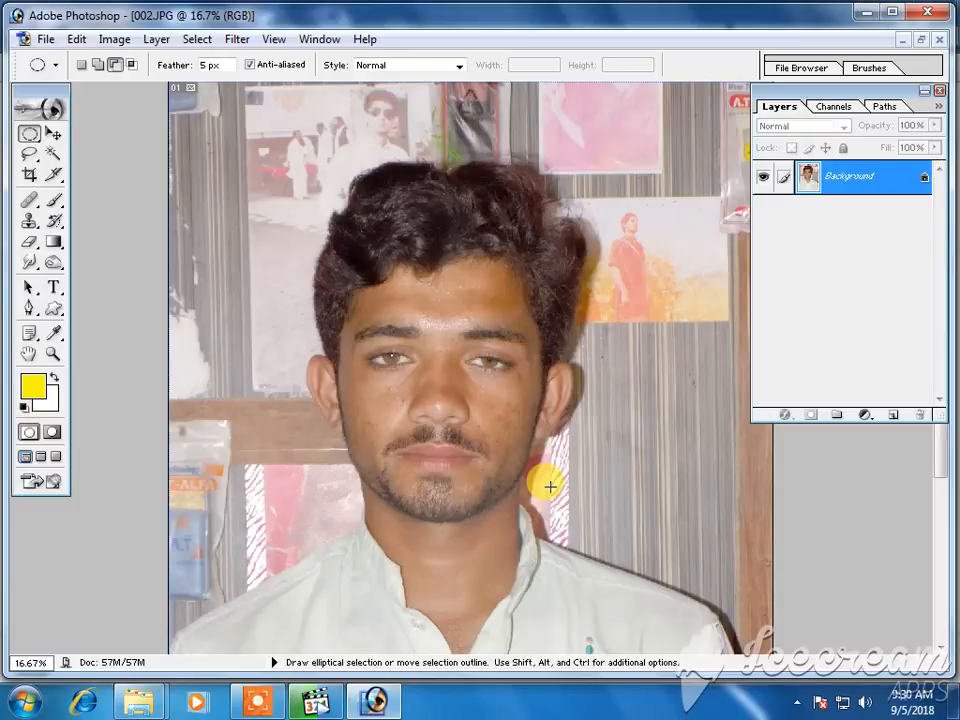
key(ctrl+u)
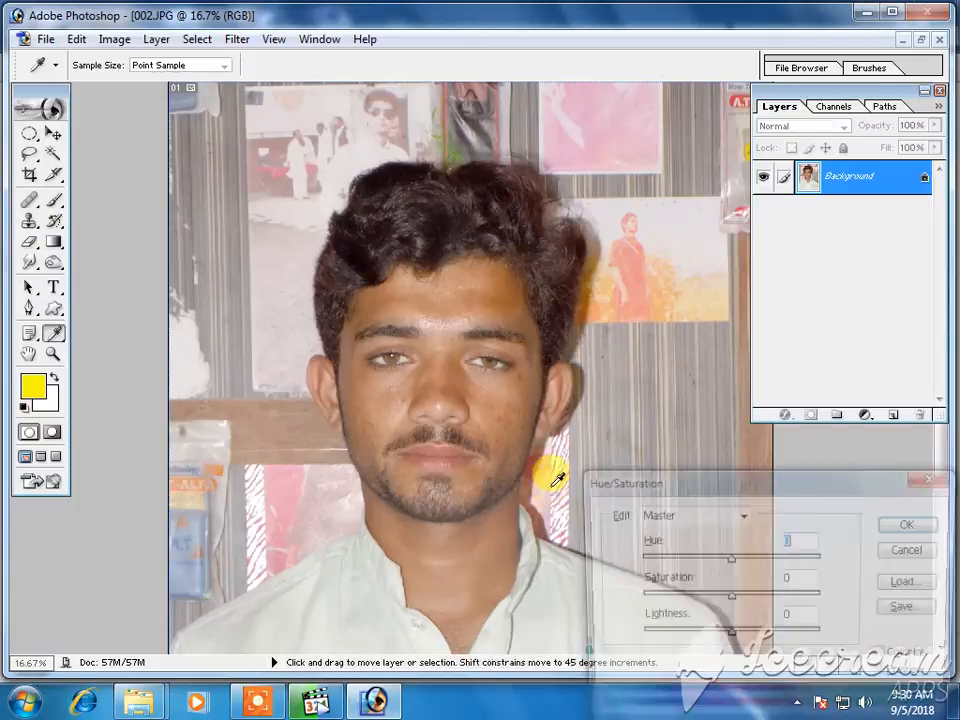
click(657, 515)
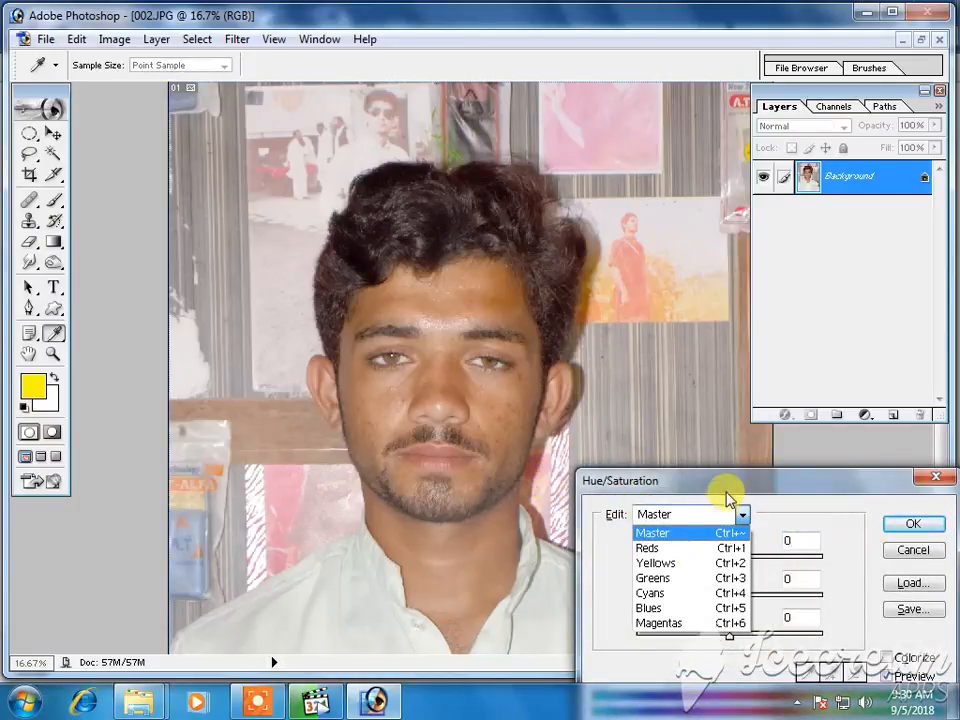
click(700, 514)
click(700, 514)
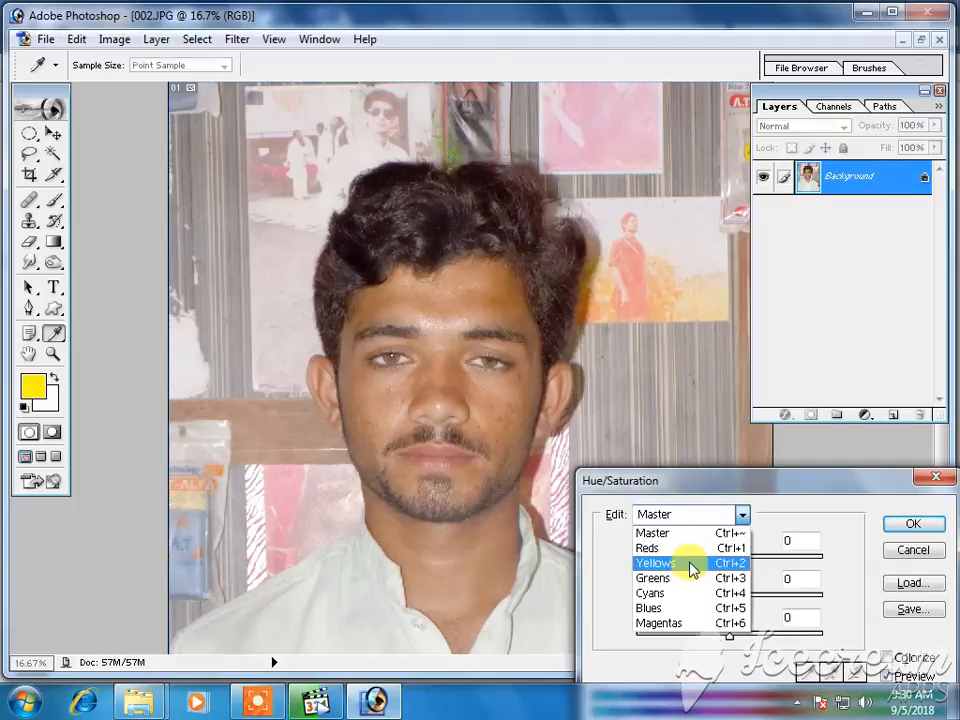
click(690, 566)
drag(730, 636, 763, 636)
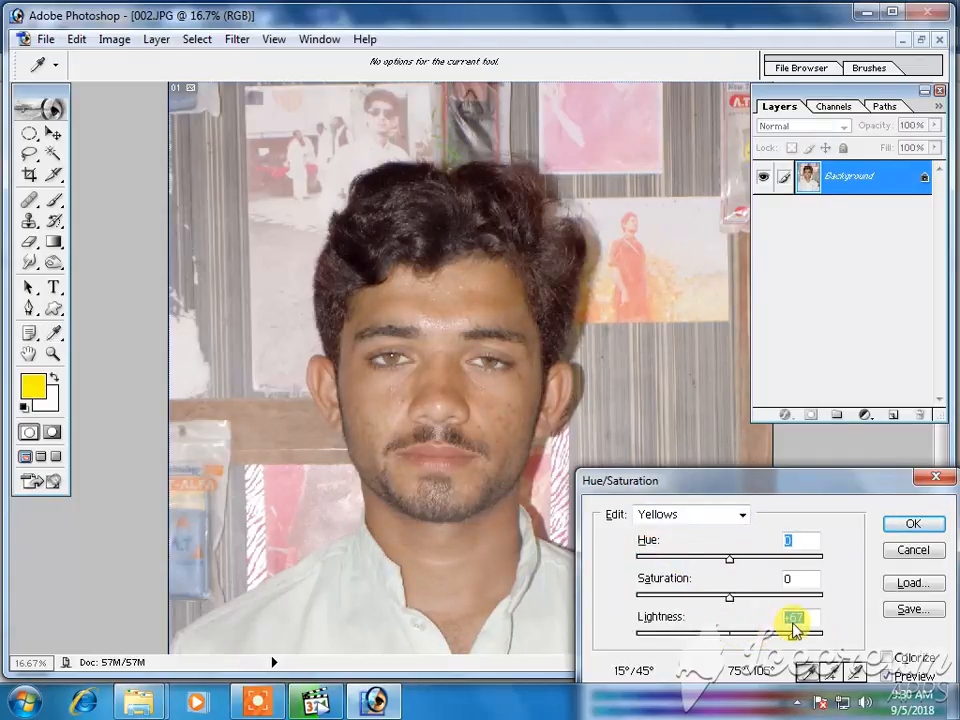
click(913, 525)
key(m)
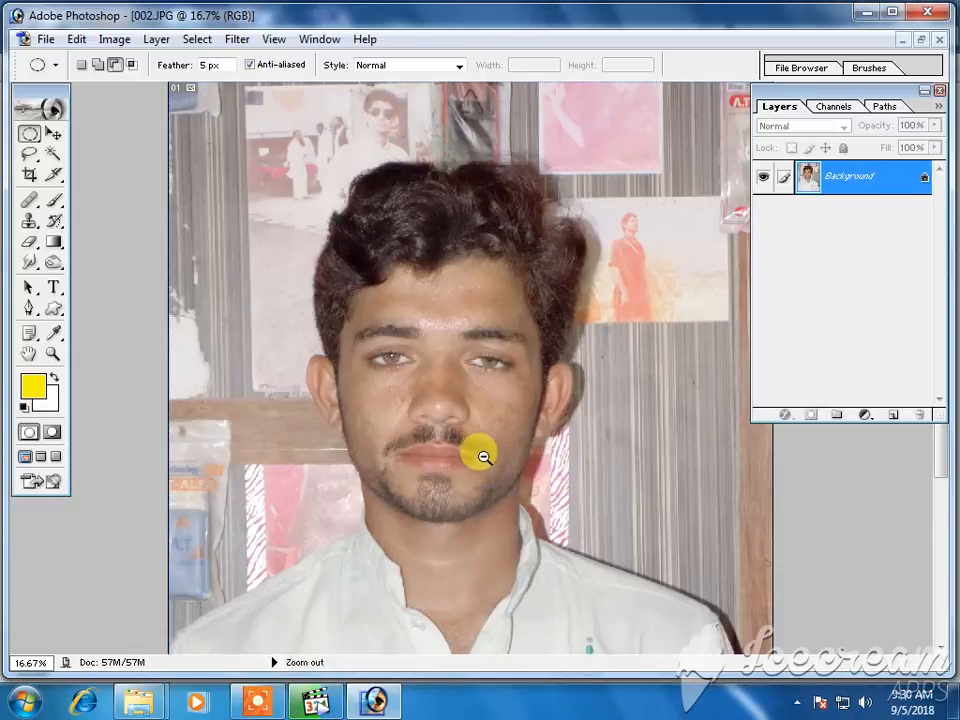
Examine the color-corrected face up close and in the full photo.
alt+click(478, 452)
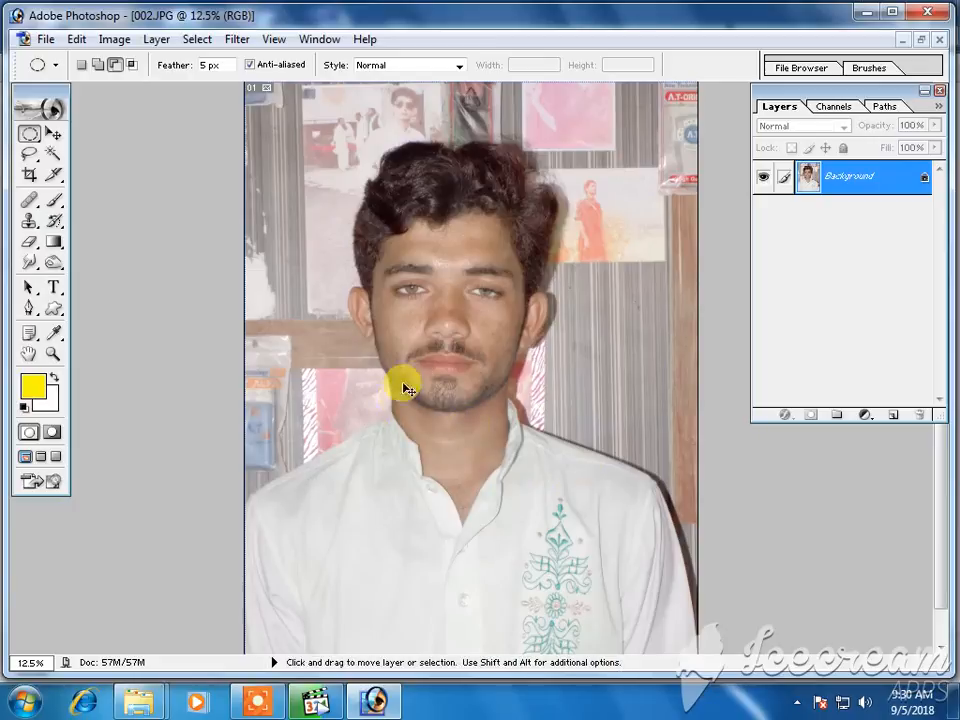
ctrl+click(434, 377)
ctrl+click(466, 370)
scroll(460, 375, up, 5)
scroll(540, 471, down, 3)
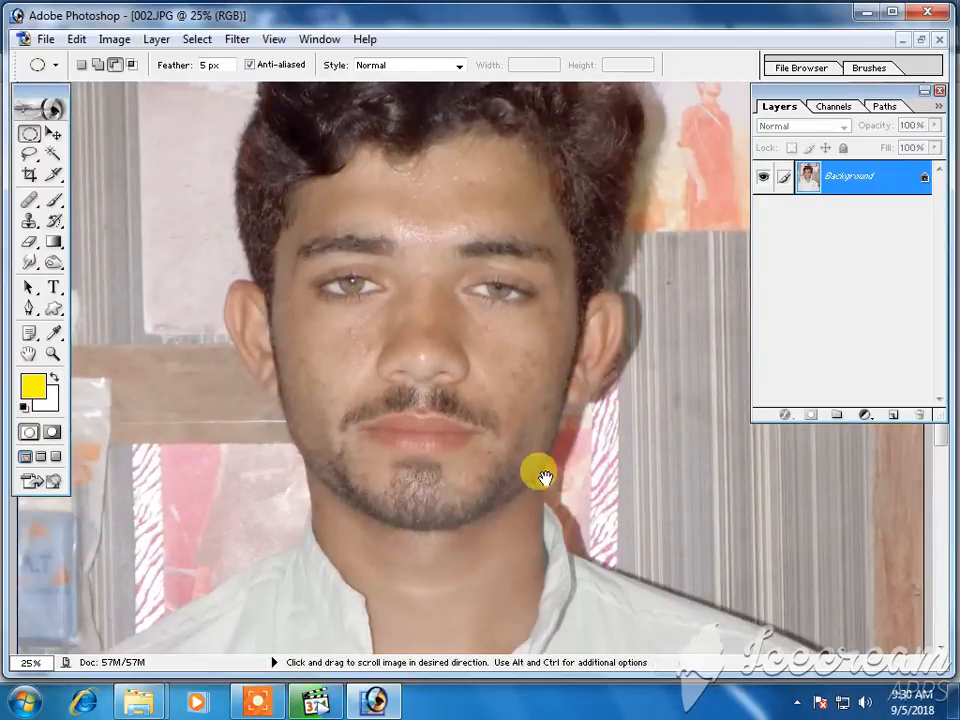
alt+click(311, 471)
alt+click(311, 471)
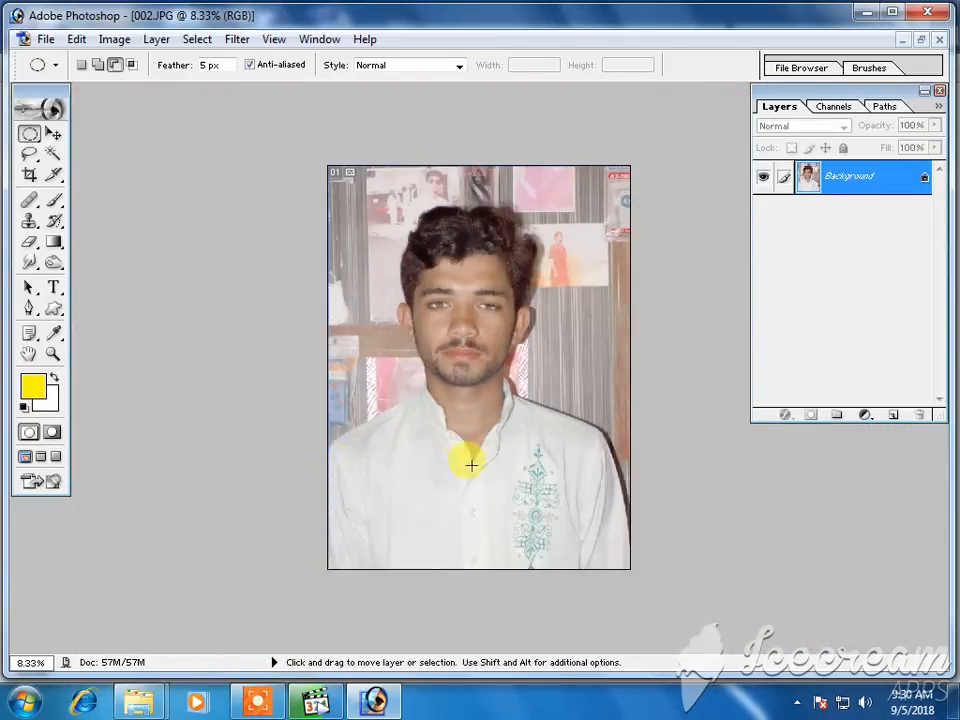
Activate the Pen tool in path-drawing mode with Rubber Band enabled and discard the stray anchor outside the photo.
click(26, 312)
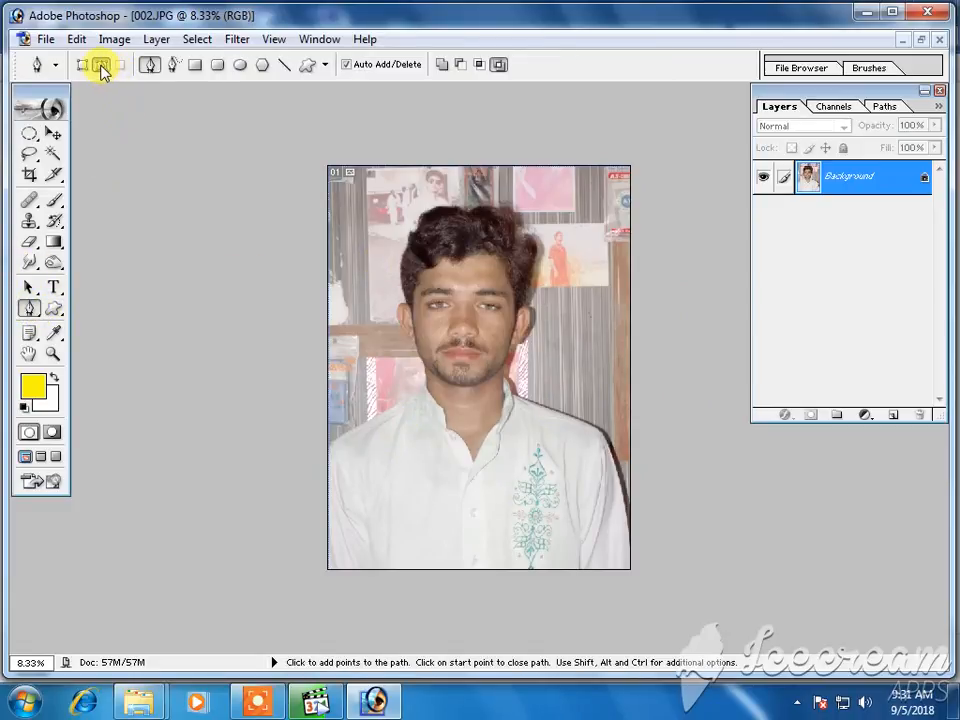
click(324, 65)
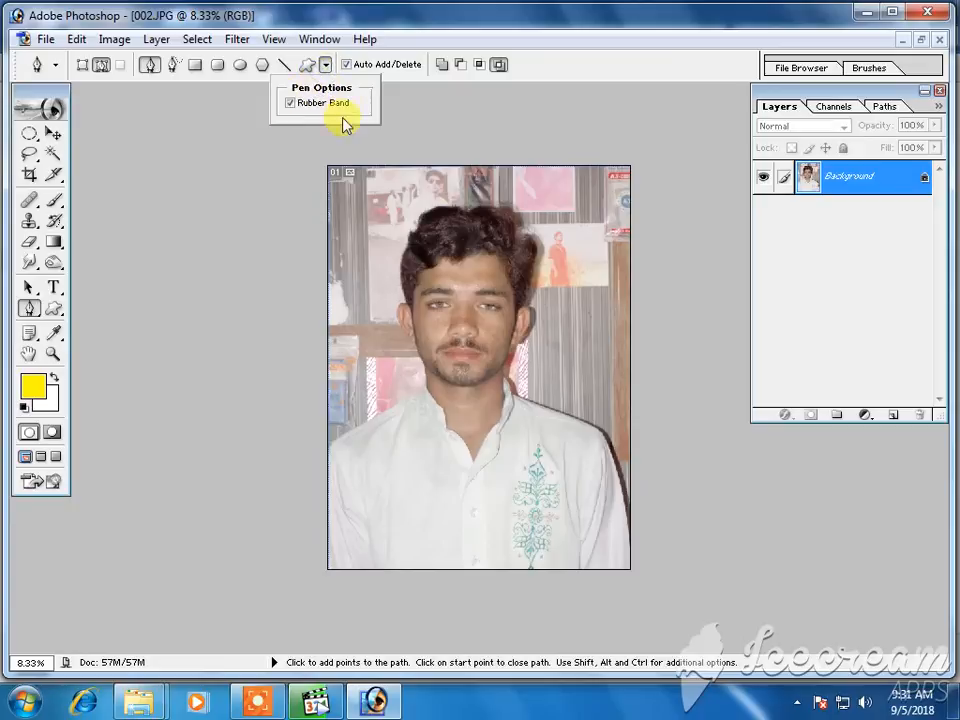
click(212, 180)
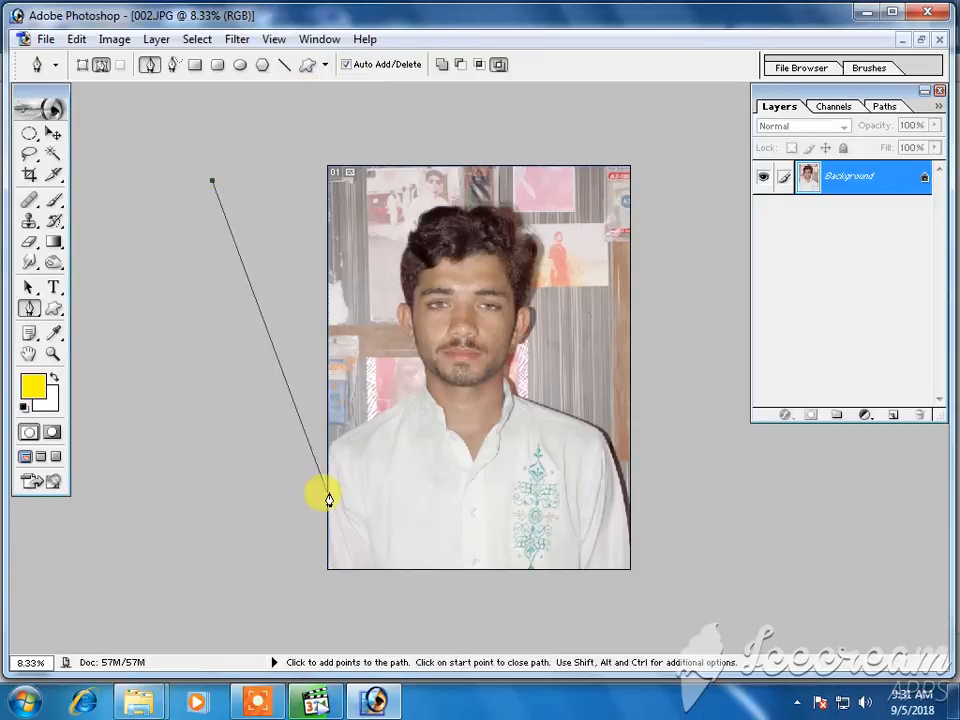
key(Escape)
Start a Pen path at the photo's left edge and trace it along the shoulder toward the collar.
ctrl+click(341, 452)
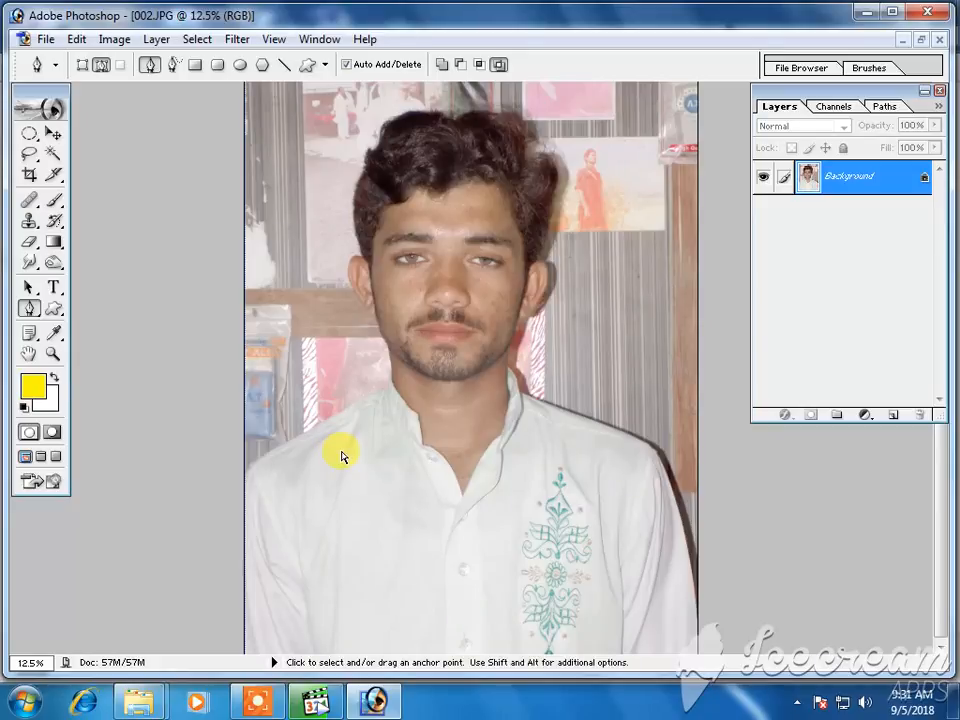
key(ctrl+space)
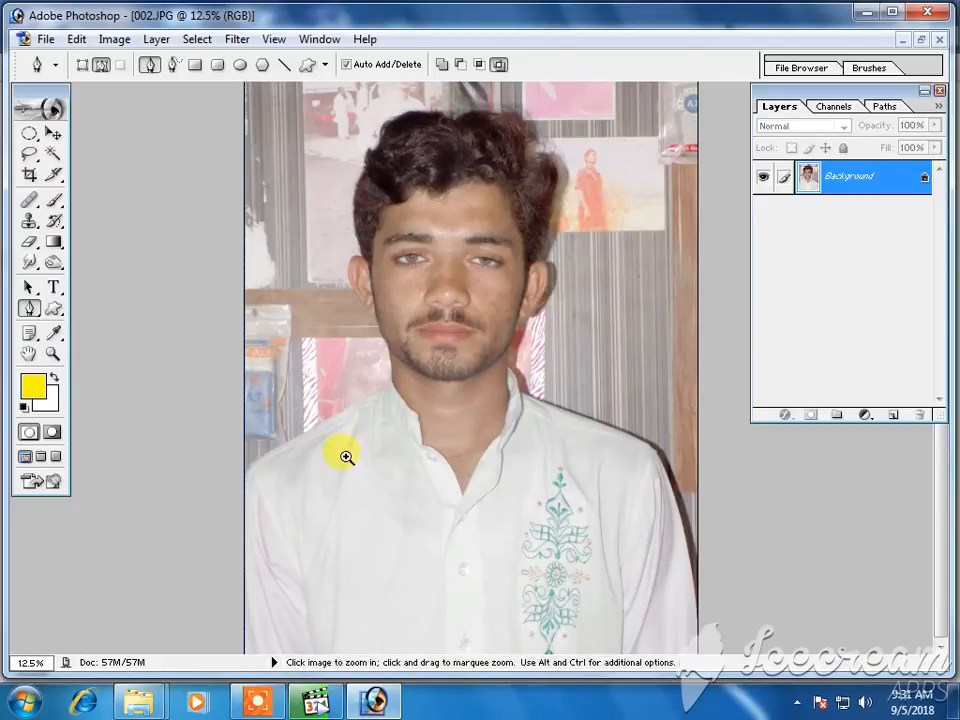
ctrl+click(373, 462)
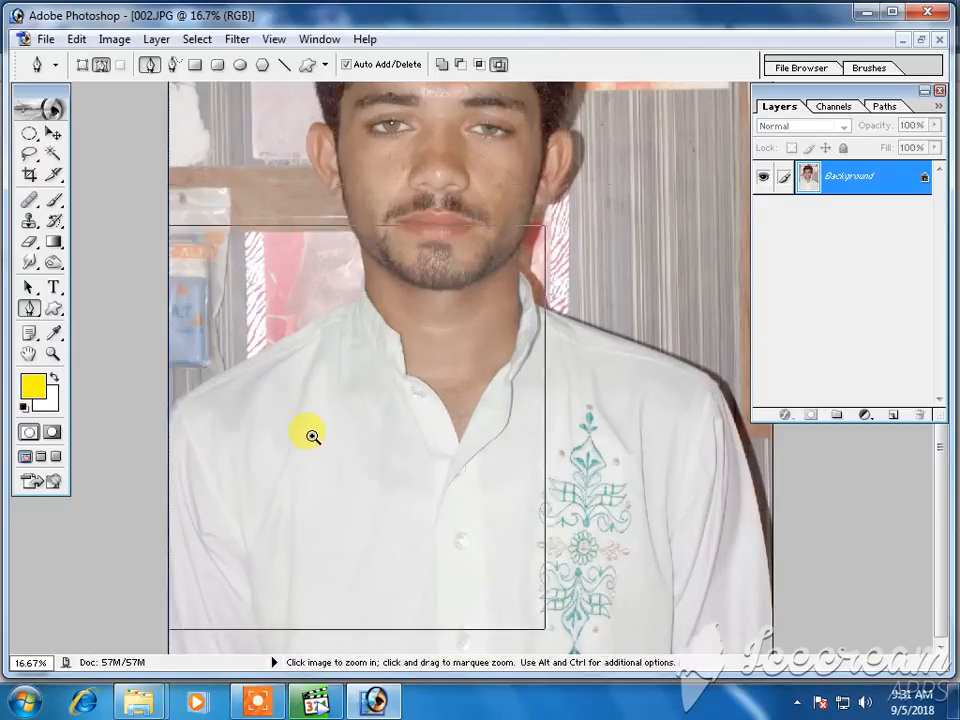
ctrl+click(312, 435)
drag(210, 311, 368, 520)
ctrl+click(161, 506)
drag(104, 498, 77, 643)
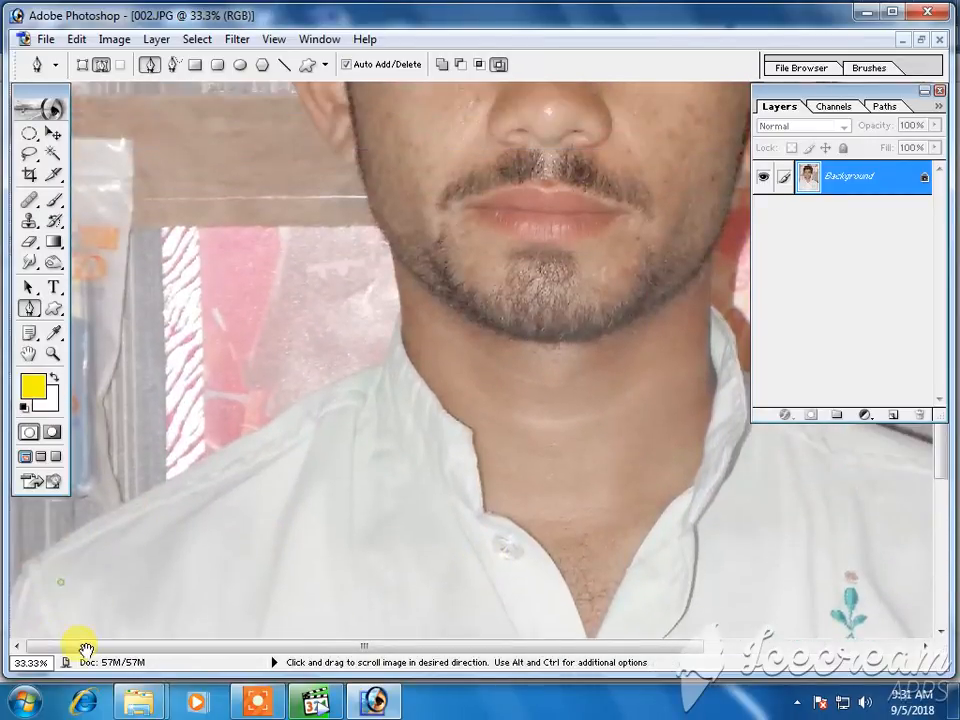
click(11, 604)
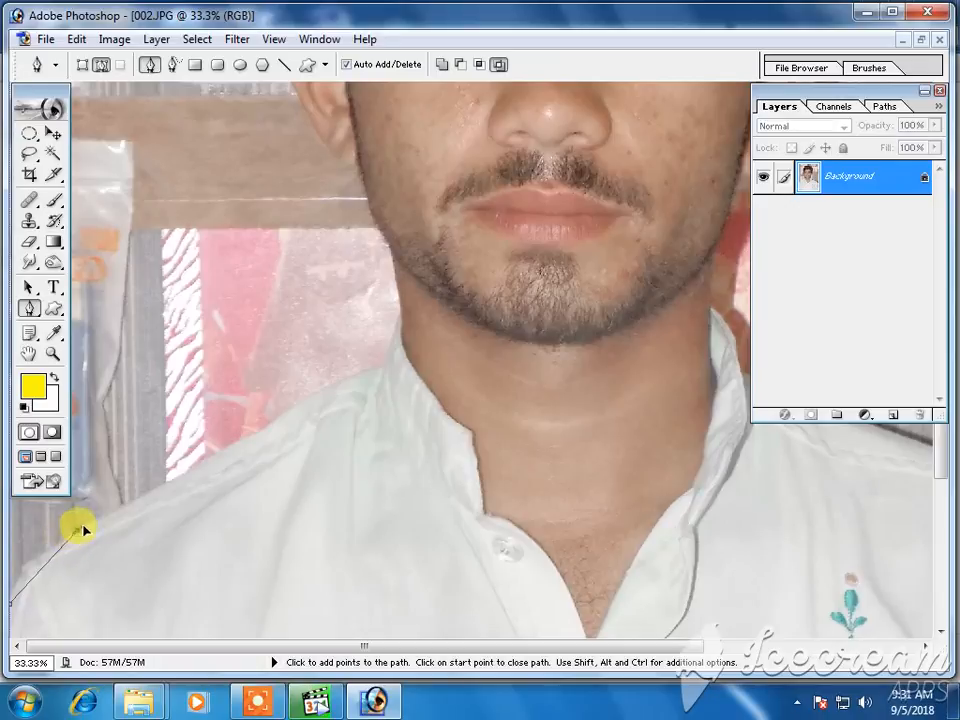
click(37, 552)
click(77, 529)
click(121, 508)
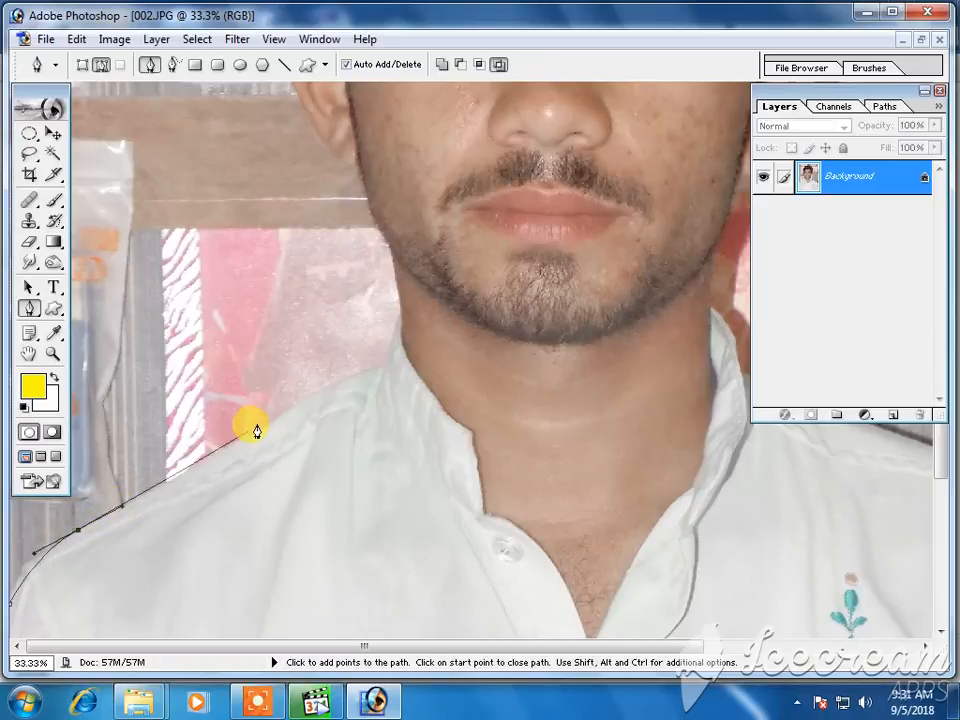
drag(327, 392, 358, 373)
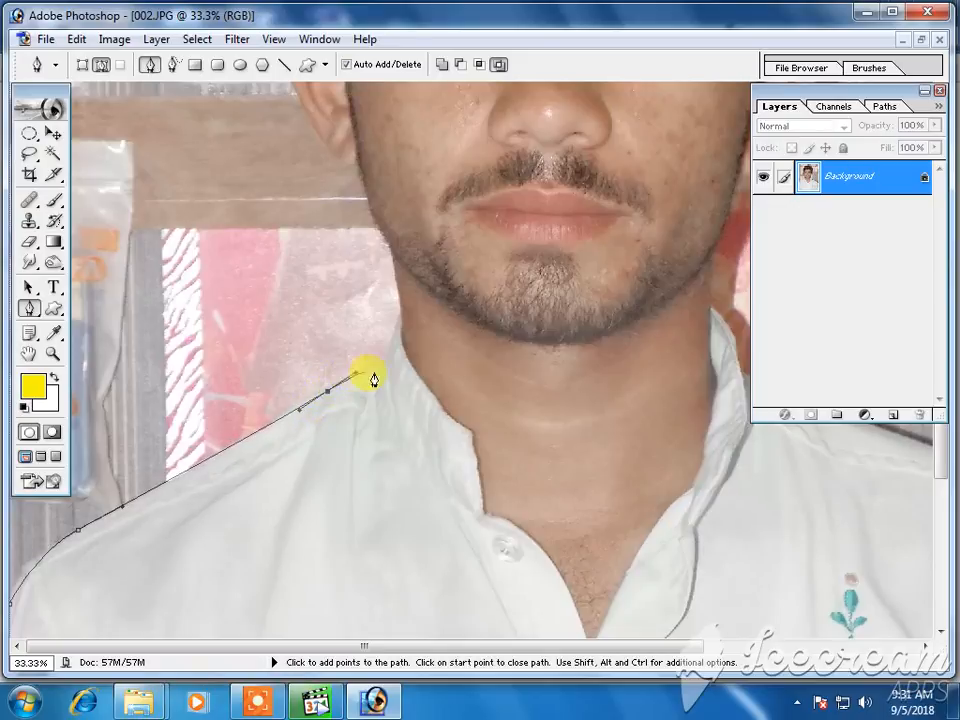
Continue the path up the left side of the collar and neck and along the jaw to the earlobe.
ctrl+click(384, 372)
drag(452, 332, 178, 499)
ctrl+click(261, 473)
drag(71, 523, 126, 527)
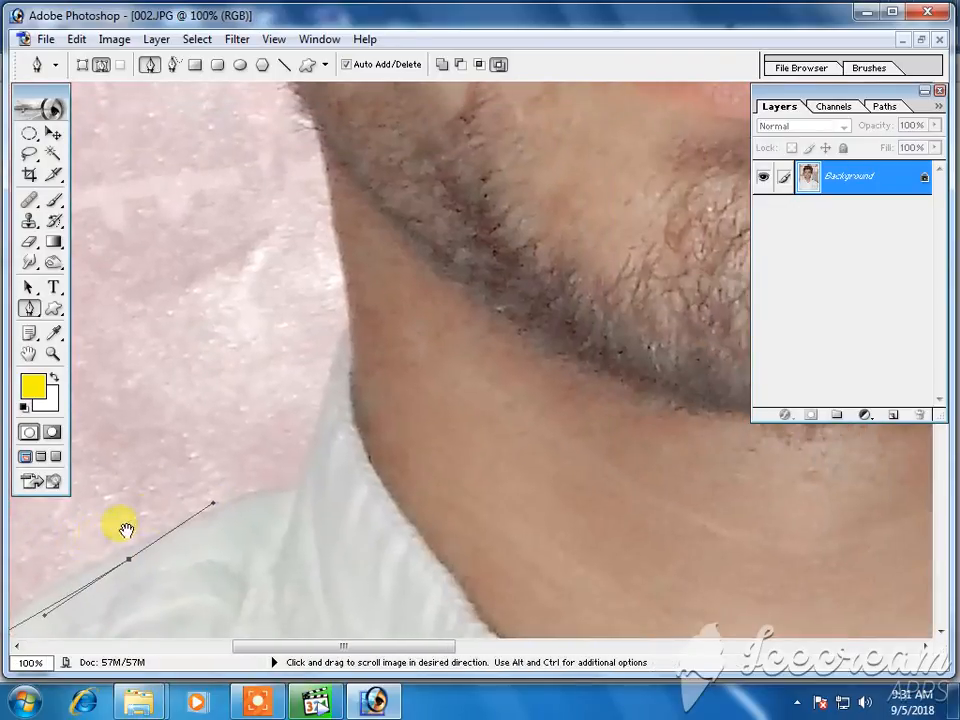
click(291, 490)
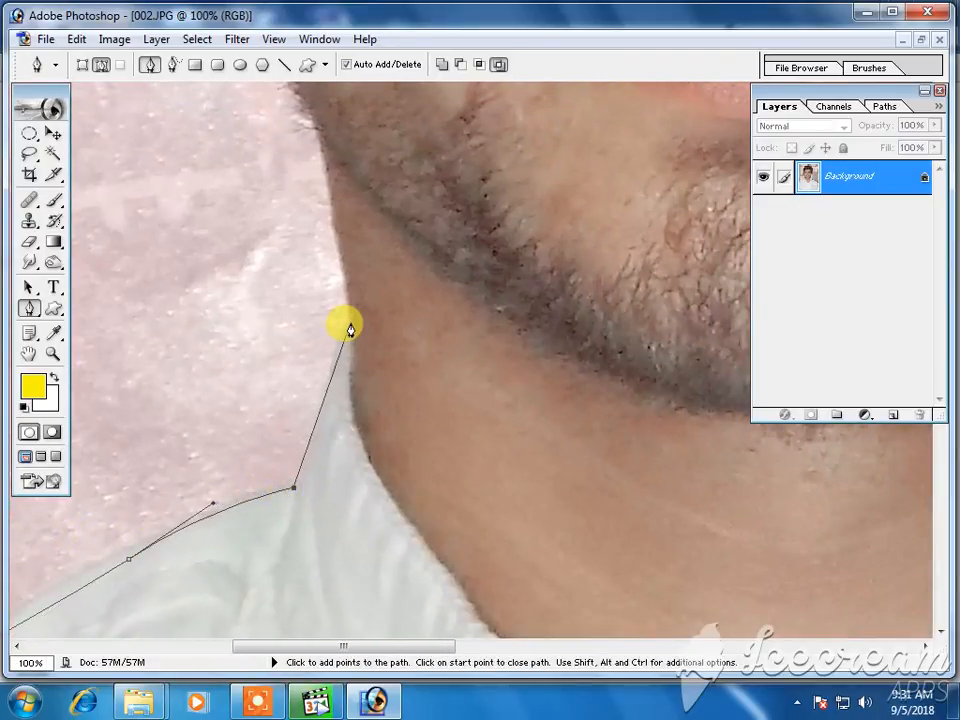
click(350, 322)
click(320, 136)
drag(318, 119, 457, 515)
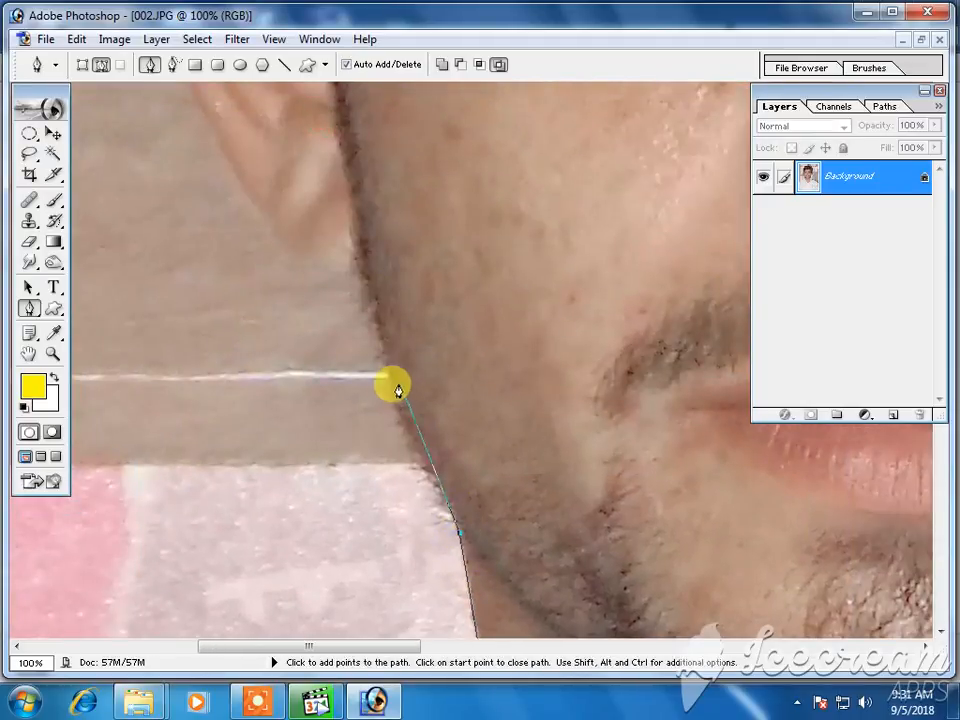
drag(391, 381, 484, 467)
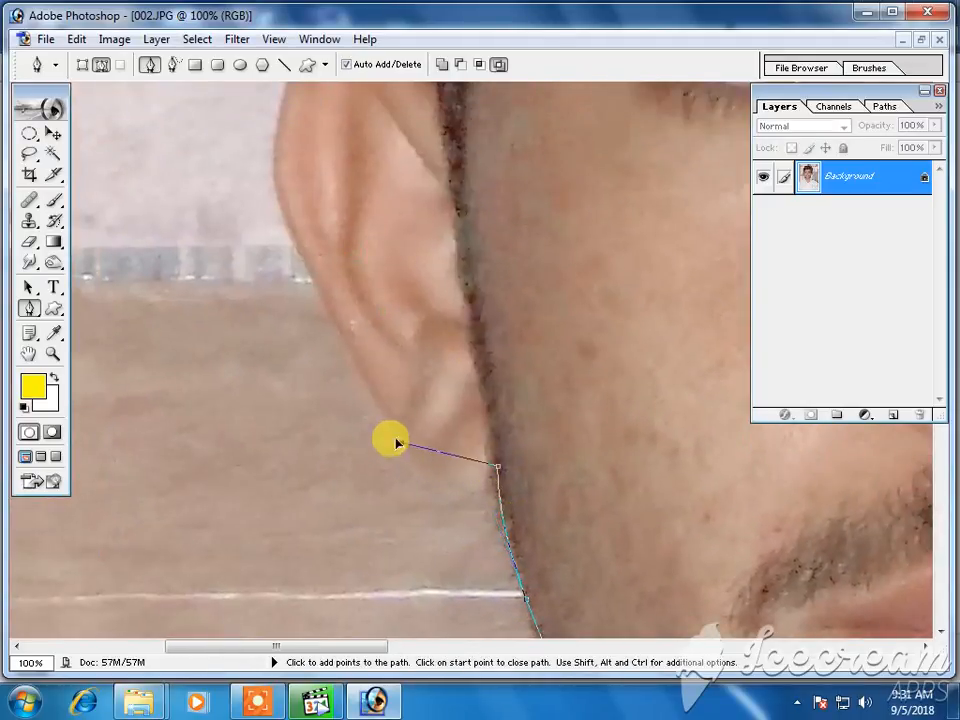
Trace the path around the outer edge of the ear on the photo's left, ending where it meets the hair.
drag(401, 443, 344, 388)
drag(294, 222, 279, 167)
drag(281, 92, 281, 370)
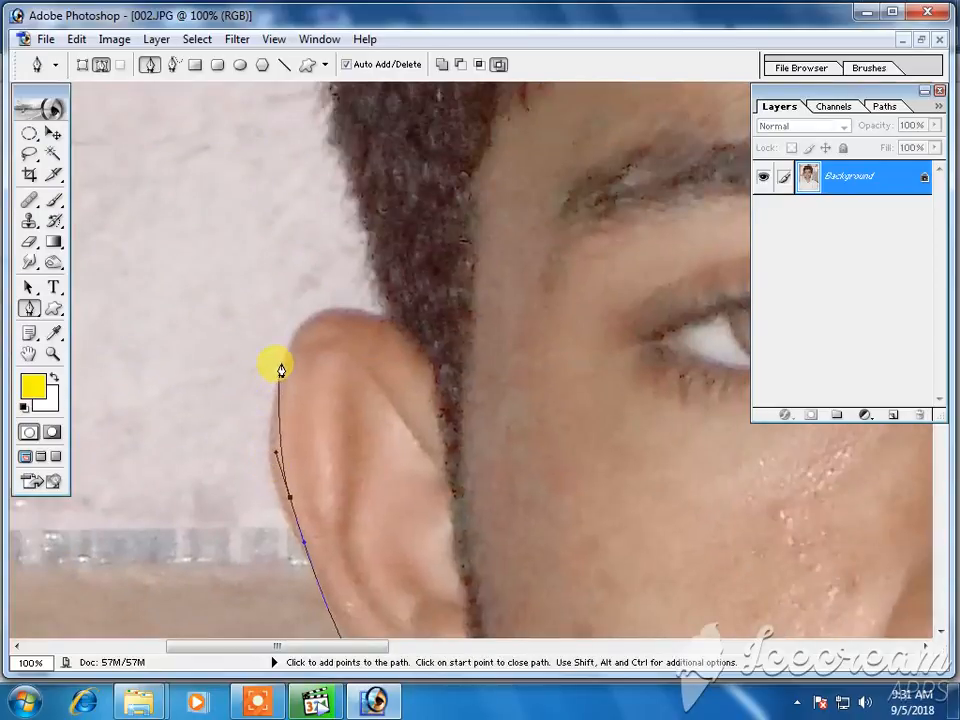
drag(303, 299, 301, 294)
drag(391, 322, 411, 331)
click(412, 331)
Extend the path up the left side of the hair with curved anchor points.
drag(364, 207, 437, 483)
drag(395, 289, 394, 199)
drag(395, 163, 184, 607)
drag(255, 445, 275, 378)
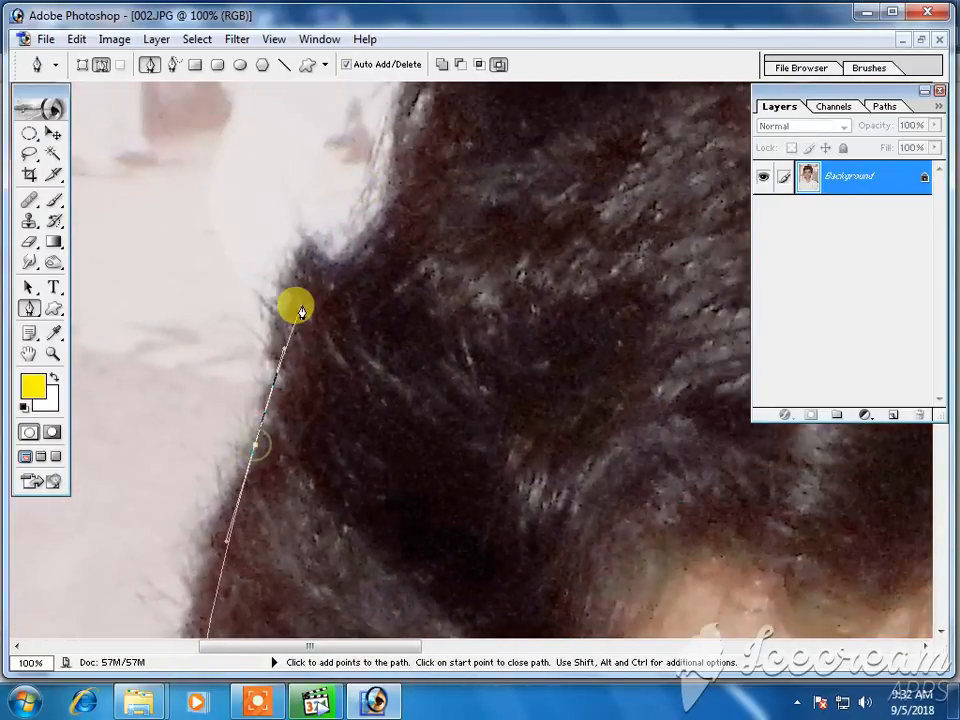
drag(302, 300, 255, 379)
drag(265, 315, 280, 298)
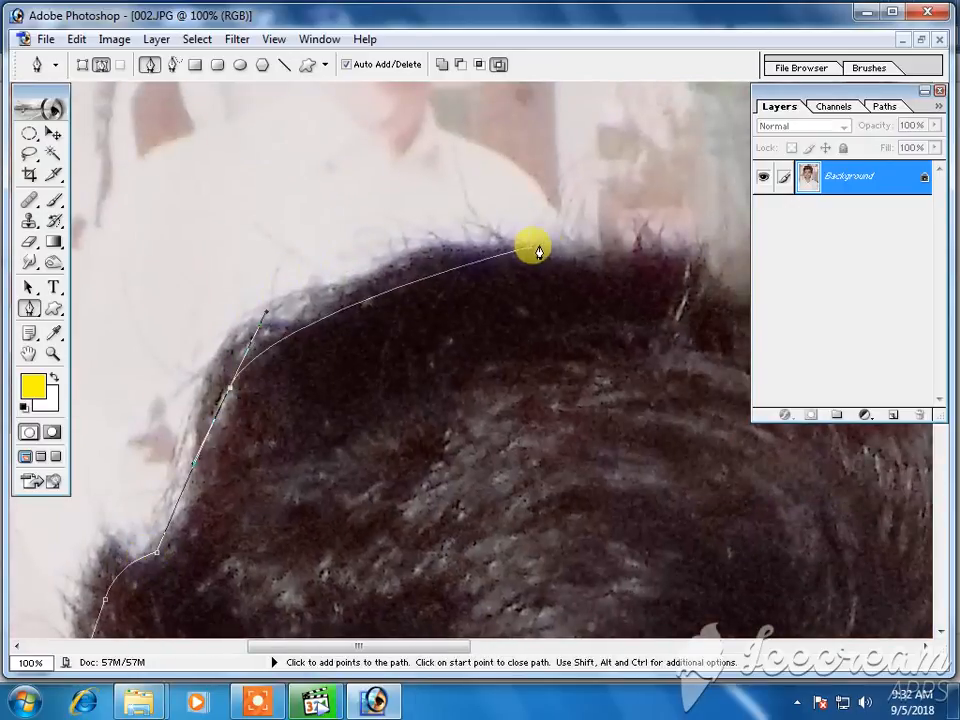
Trace the path across the top of the hair, following its central dip.
drag(573, 247, 622, 247)
drag(707, 289, 463, 246)
drag(538, 281, 570, 289)
drag(587, 296, 416, 230)
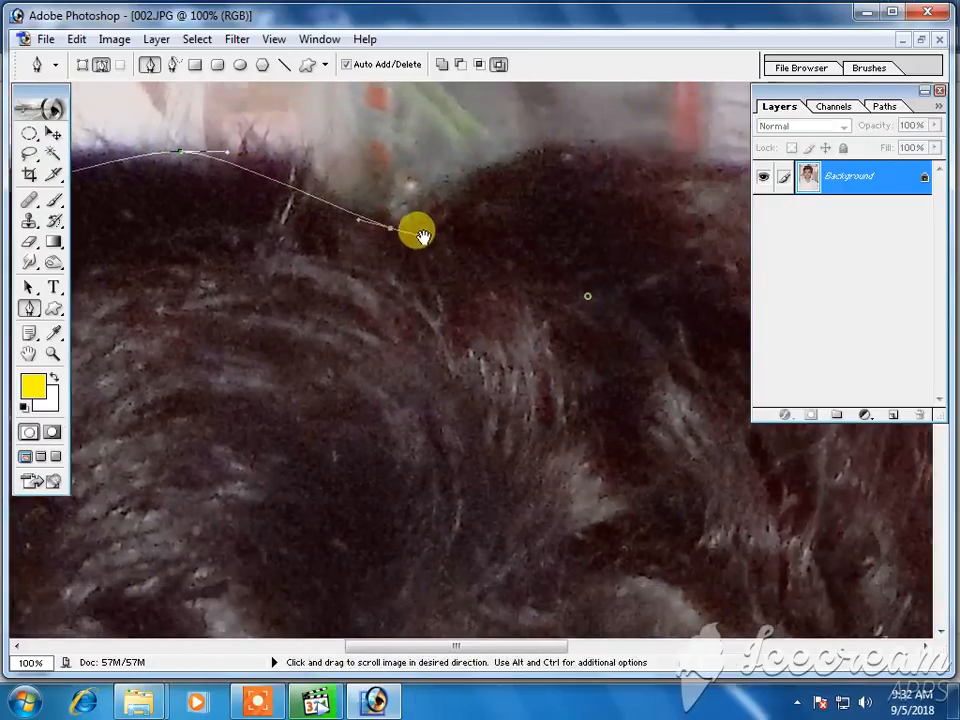
click(557, 157)
drag(557, 157, 574, 161)
drag(606, 180, 386, 235)
Trace the path down the right side of the hair to the top of the ear.
drag(662, 259, 252, 154)
drag(304, 281, 328, 333)
drag(485, 501, 488, 545)
drag(489, 546, 500, 125)
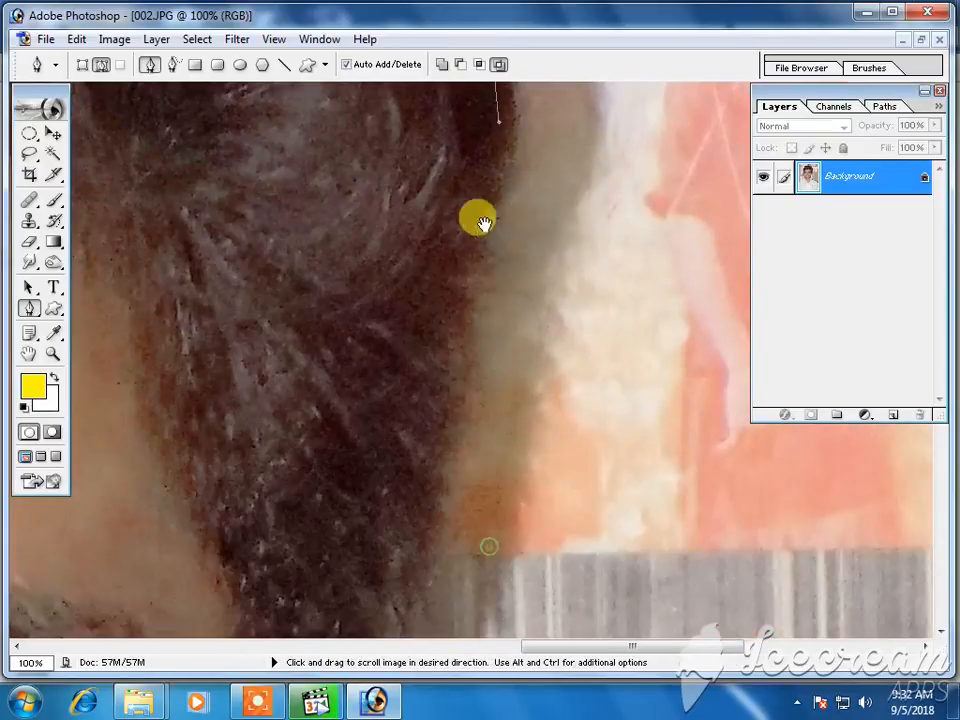
drag(451, 391, 442, 499)
drag(445, 547, 487, 224)
drag(397, 427, 366, 475)
click(362, 481)
Trace the path around the ear on the photo's right, ending where the earlobe meets the jaw.
drag(454, 497, 499, 193)
drag(434, 404, 433, 208)
drag(388, 289, 358, 322)
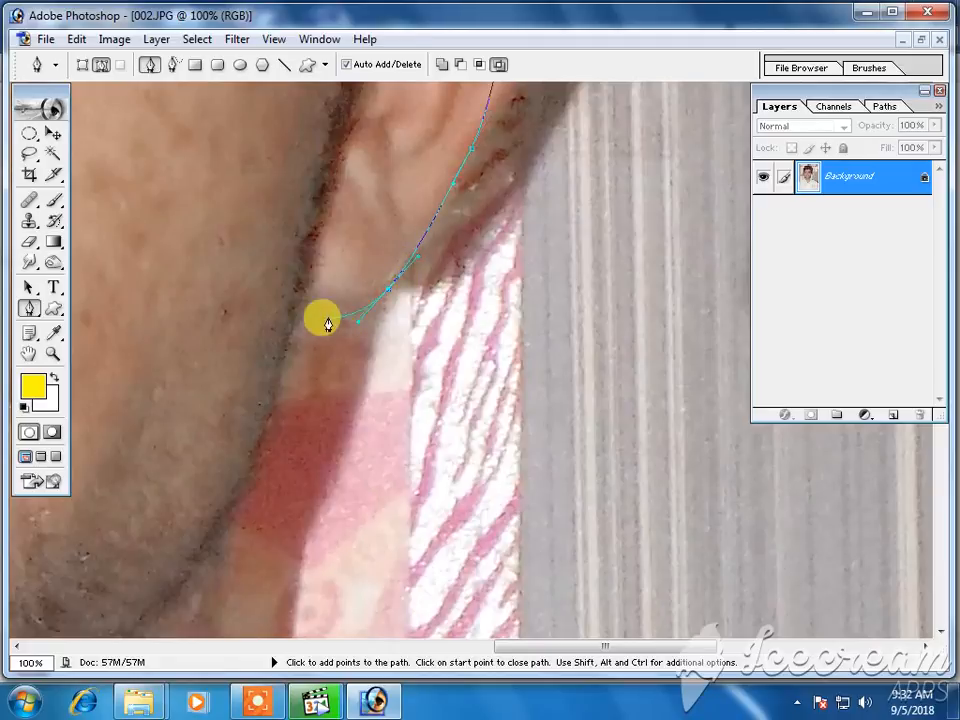
click(311, 291)
Continue the path down the right jaw and neck and along the collar to where it meets the shoulder.
drag(311, 296, 328, 186)
click(268, 360)
drag(260, 497, 267, 530)
click(267, 524)
drag(373, 612, 223, 391)
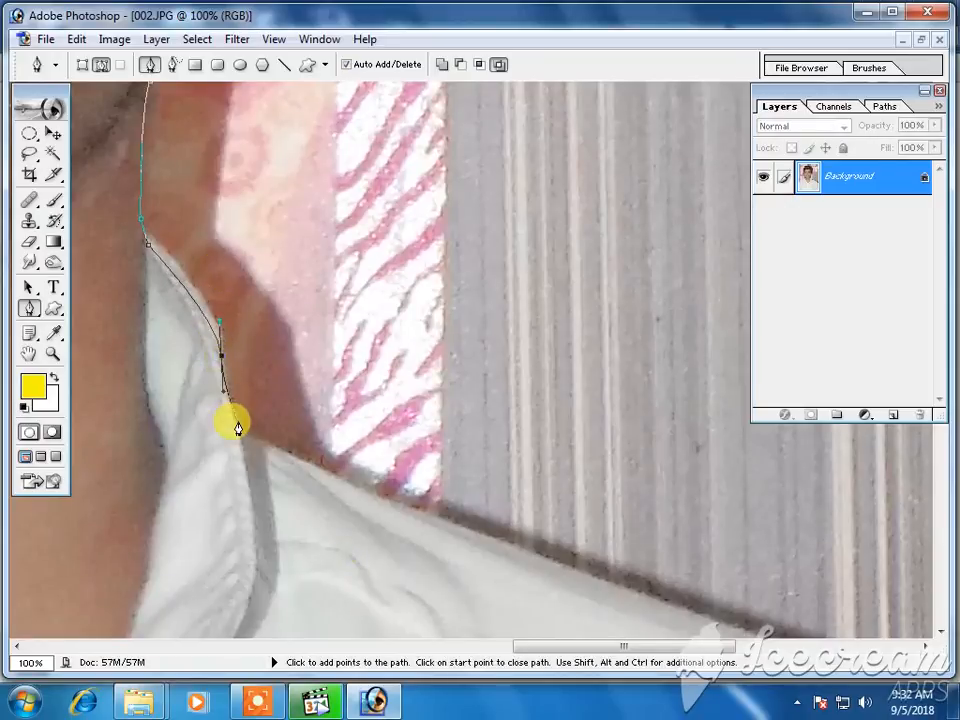
click(238, 425)
Extend the path along the right shoulder and down the outer sleeve to the photo's right edge.
drag(604, 578, 640, 590)
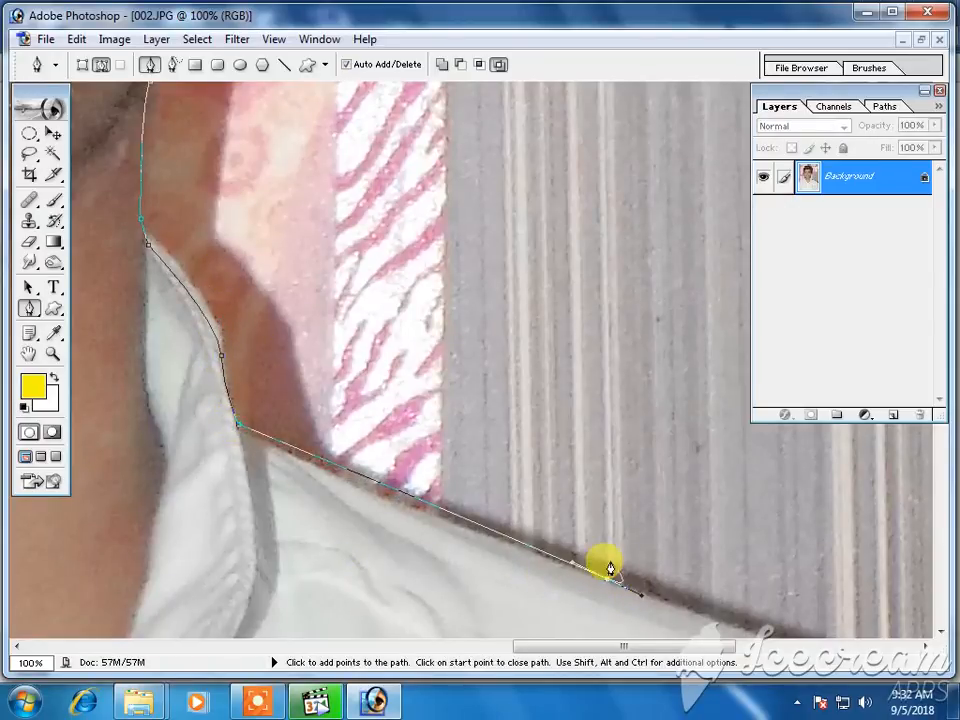
ctrl+alt+click(517, 497)
ctrl+alt+click(517, 497)
ctrl+alt+click(517, 497)
ctrl+alt+click(517, 497)
ctrl+alt+click(517, 497)
ctrl+alt+click(517, 497)
click(664, 460)
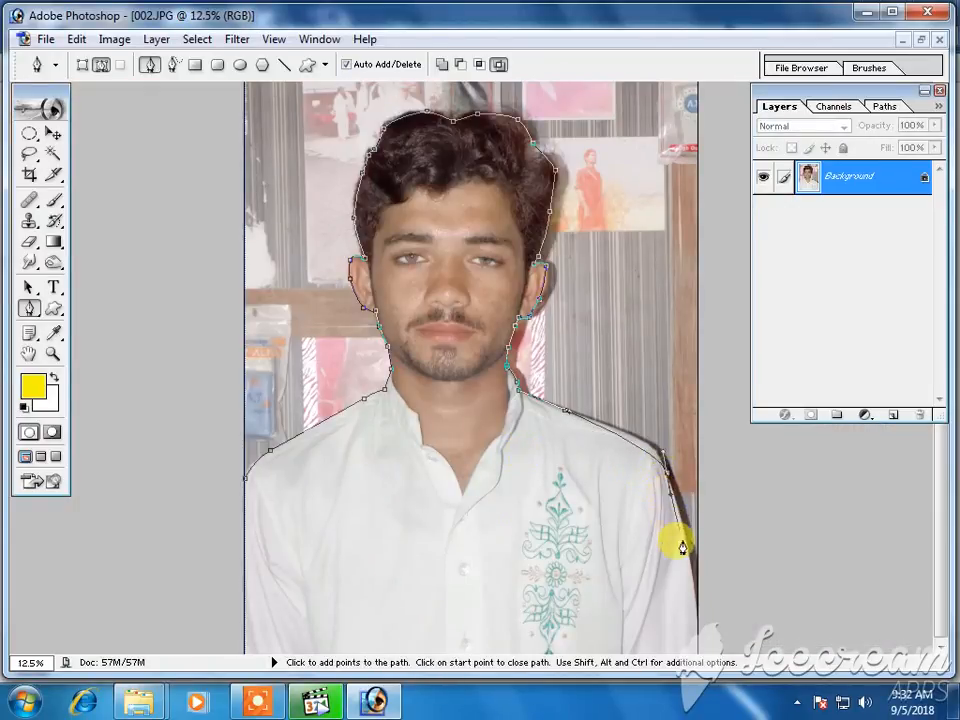
Close the path at its starting anchor by looping it outside the canvas around the background area.
ctrl+alt+click(713, 468)
drag(702, 398, 703, 367)
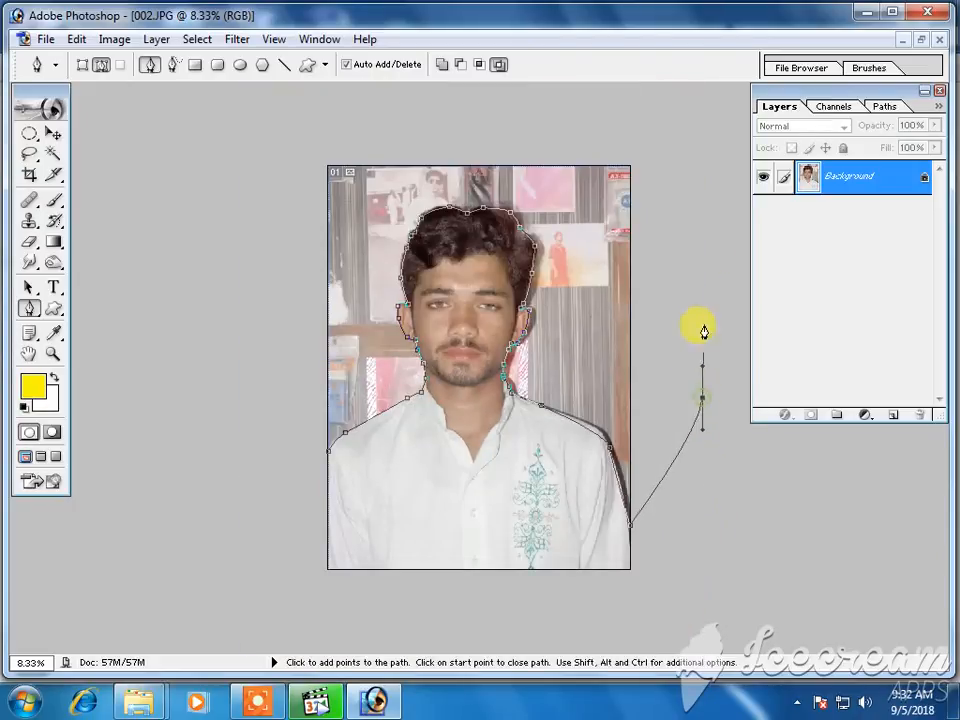
drag(714, 178, 692, 121)
drag(284, 94, 185, 180)
drag(145, 345, 190, 448)
click(327, 451)
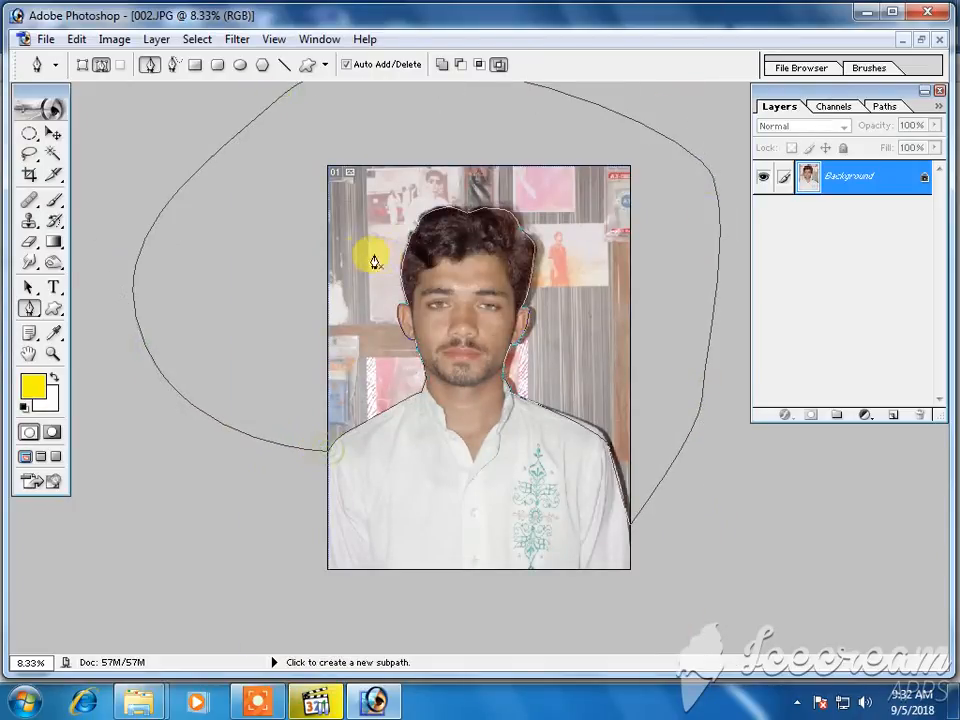
right_click(356, 256)
click(458, 345)
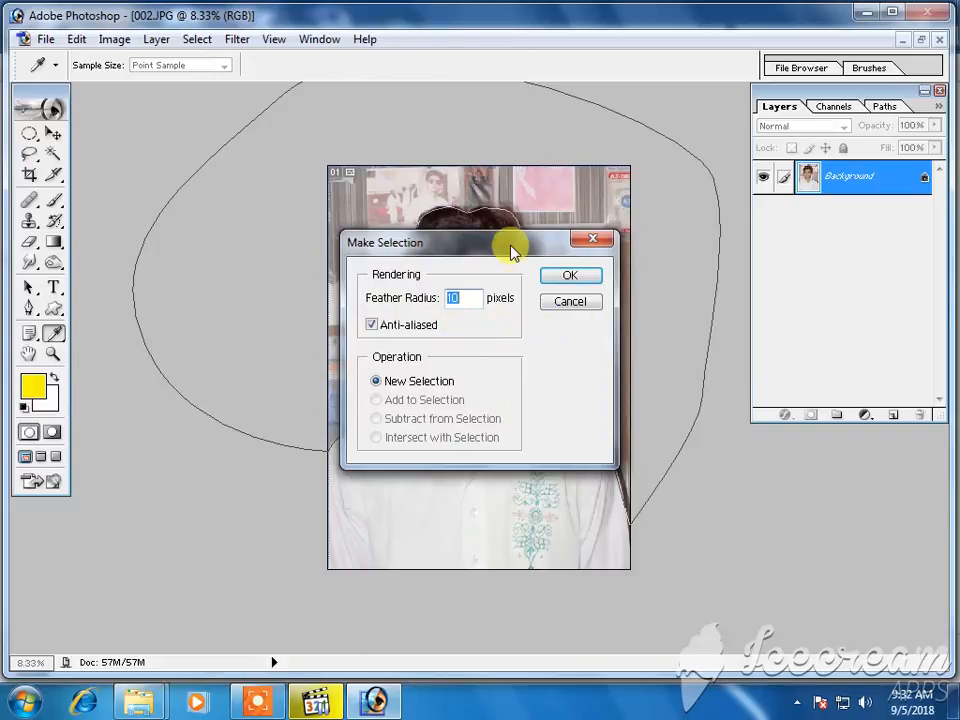
drag(511, 247, 725, 463)
click(798, 453)
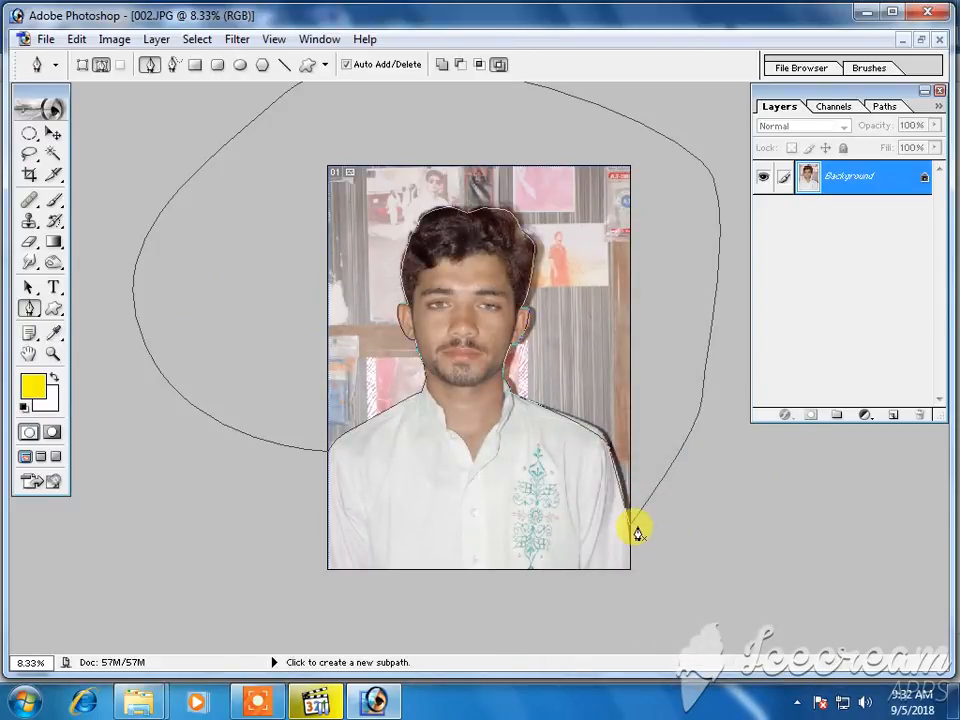
Convert the closed path into a new anti-aliased selection with a feather radius of 10 pixels.
right_click(573, 257)
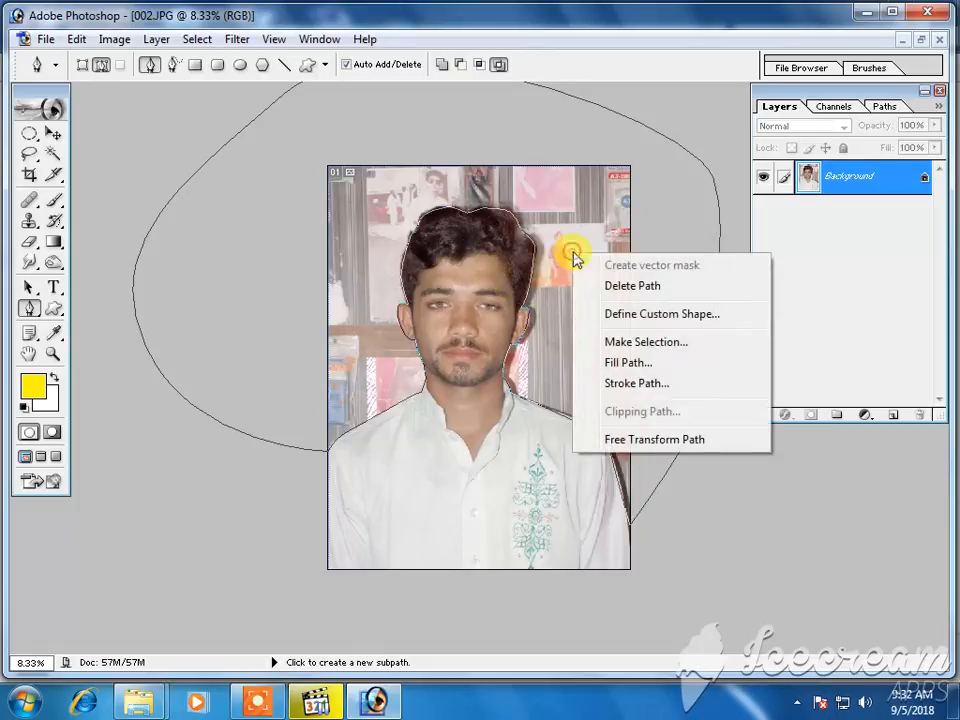
click(665, 341)
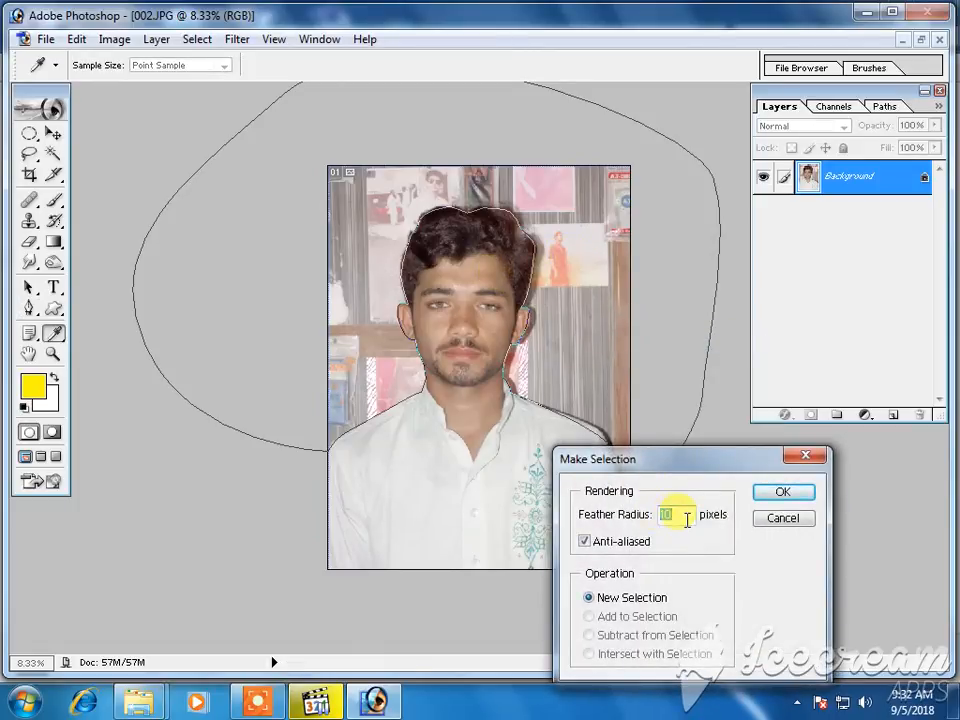
click(783, 492)
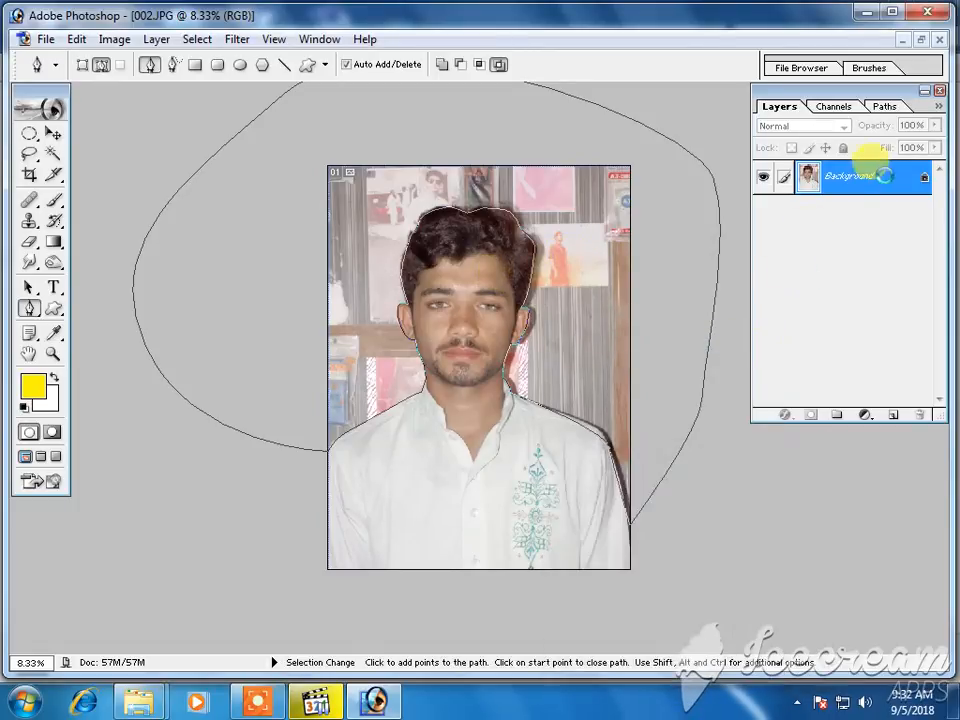
Unlock the Background as Layer 0, then delete the selected backdrop around the man and clear the selection.
double_click(900, 176)
key(Return)
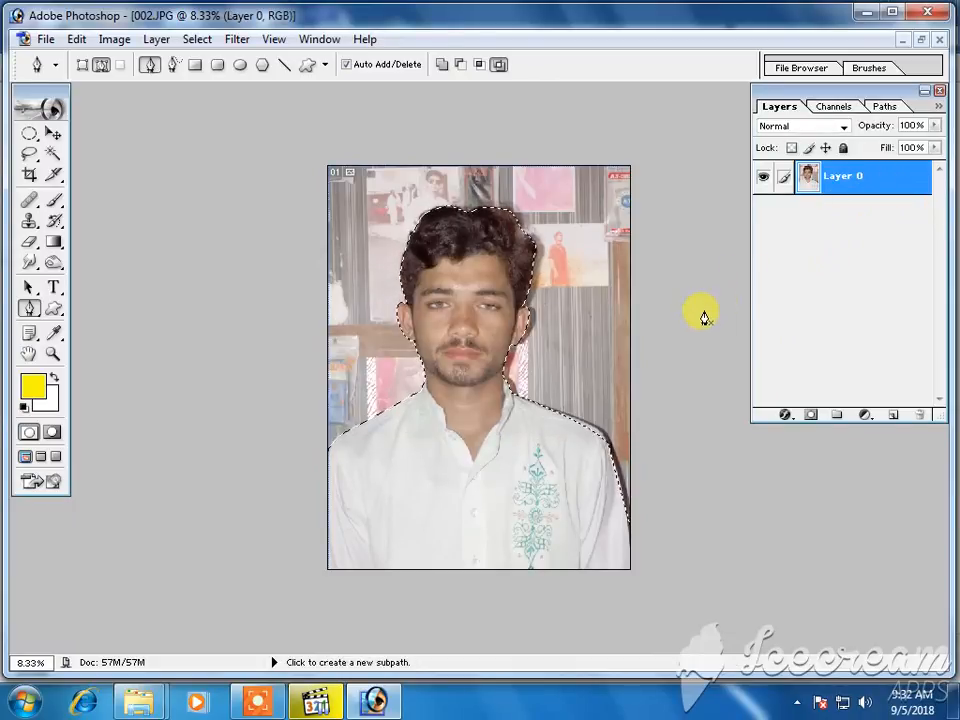
key(Delete)
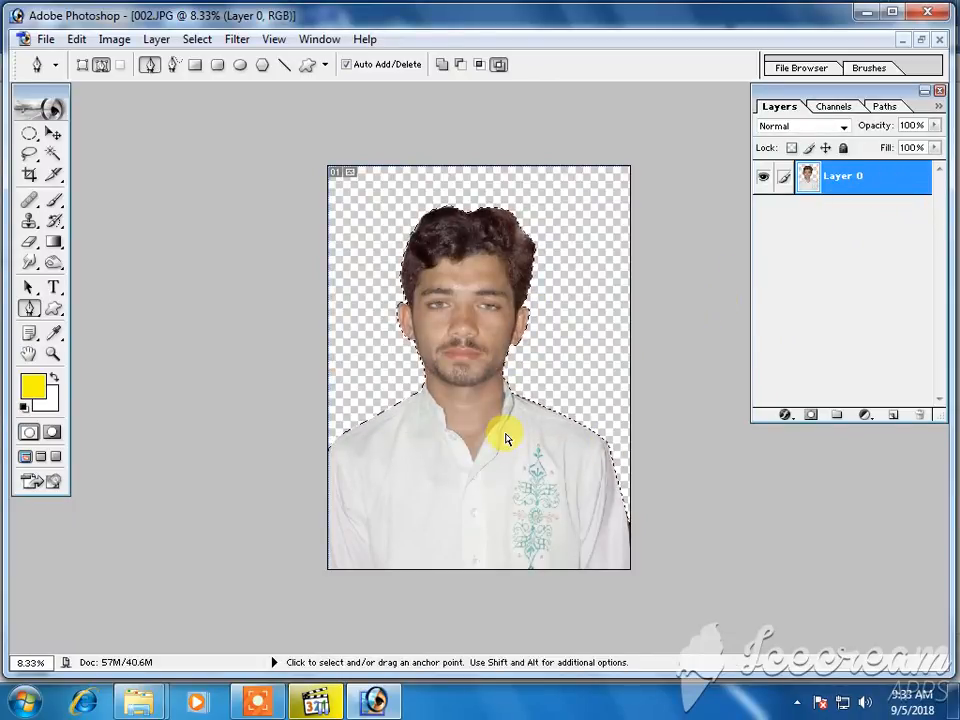
key(ctrl+d)
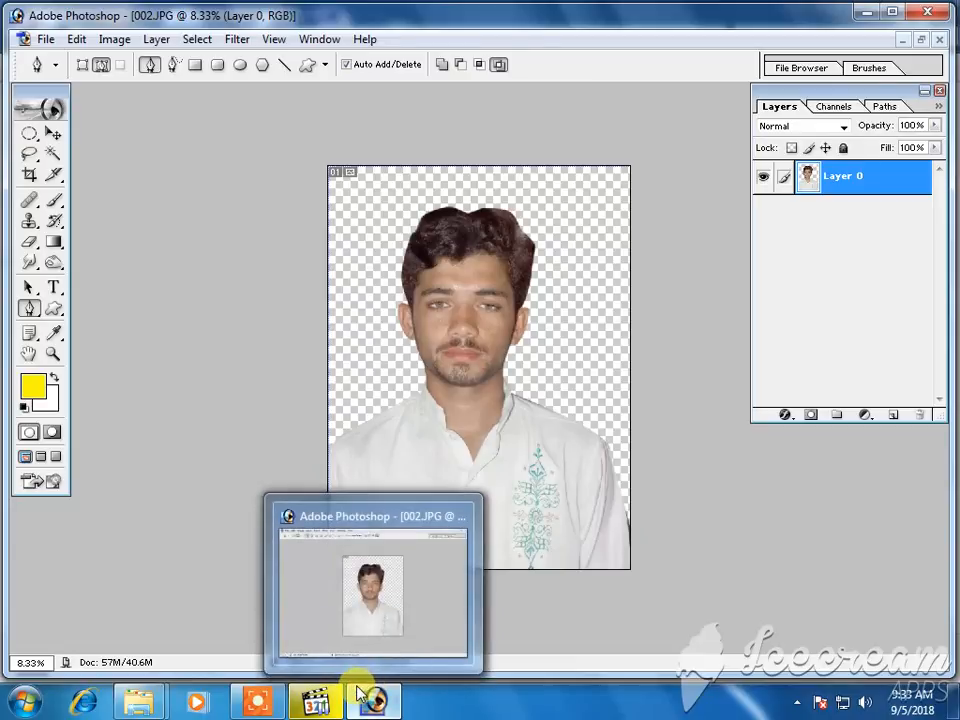
Switch to Windows Explorer and open the photo shop folder inside photoshop data on drive D.
mouse_move(133, 700)
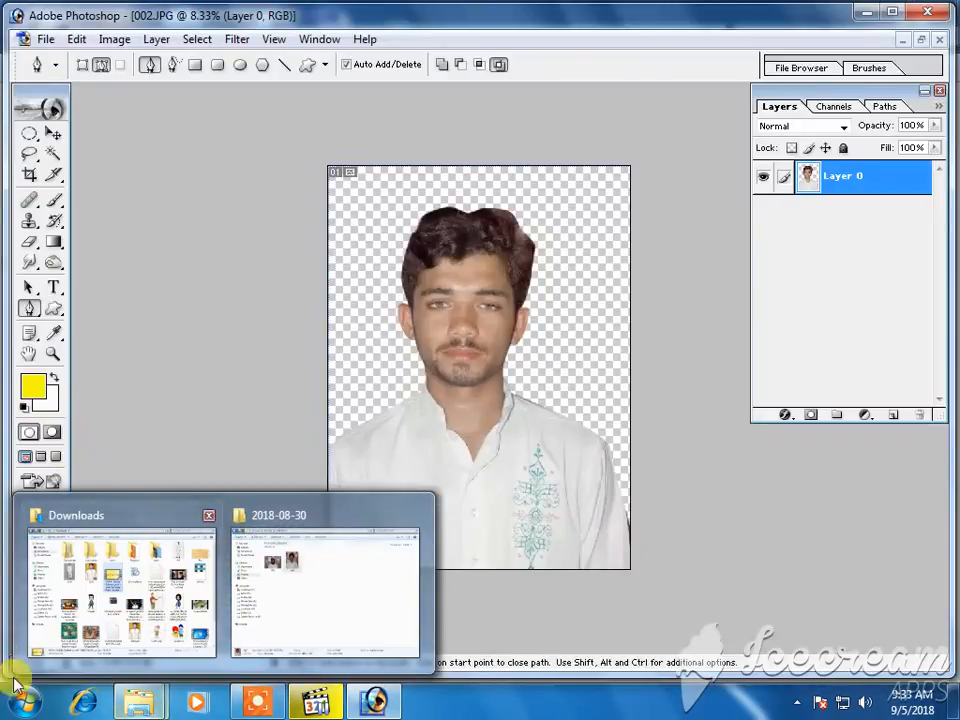
click(20, 697)
click(286, 421)
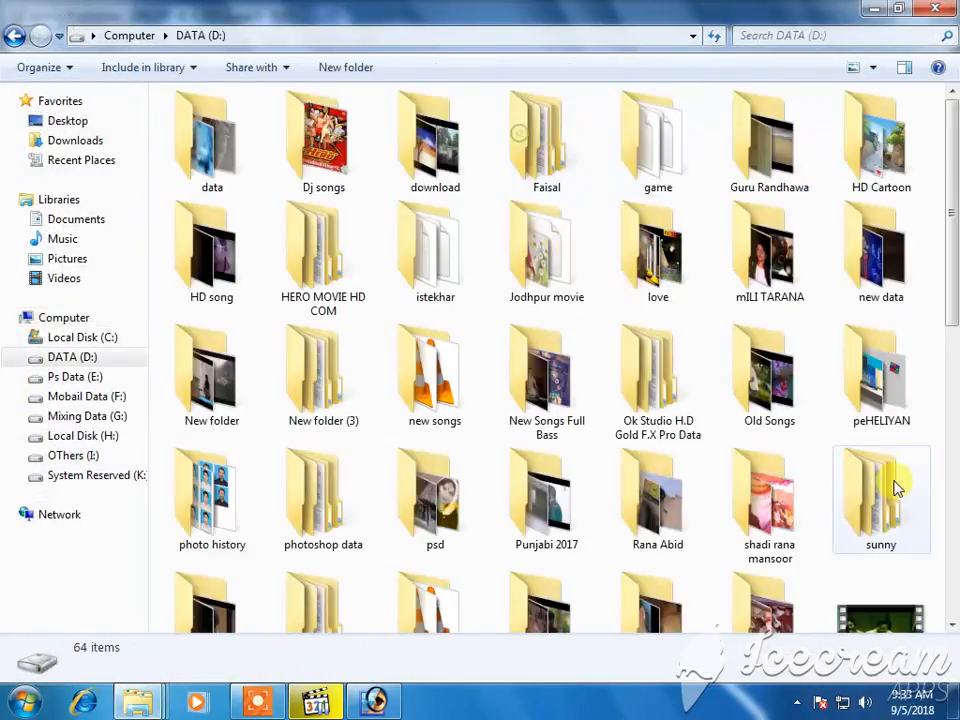
click(761, 467)
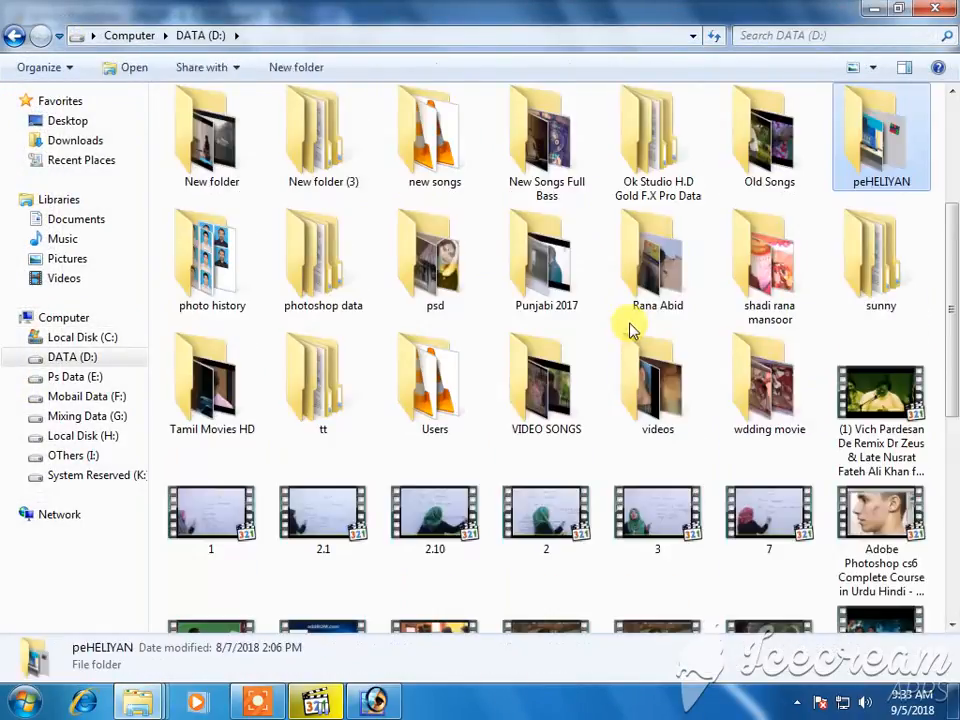
double_click(288, 247)
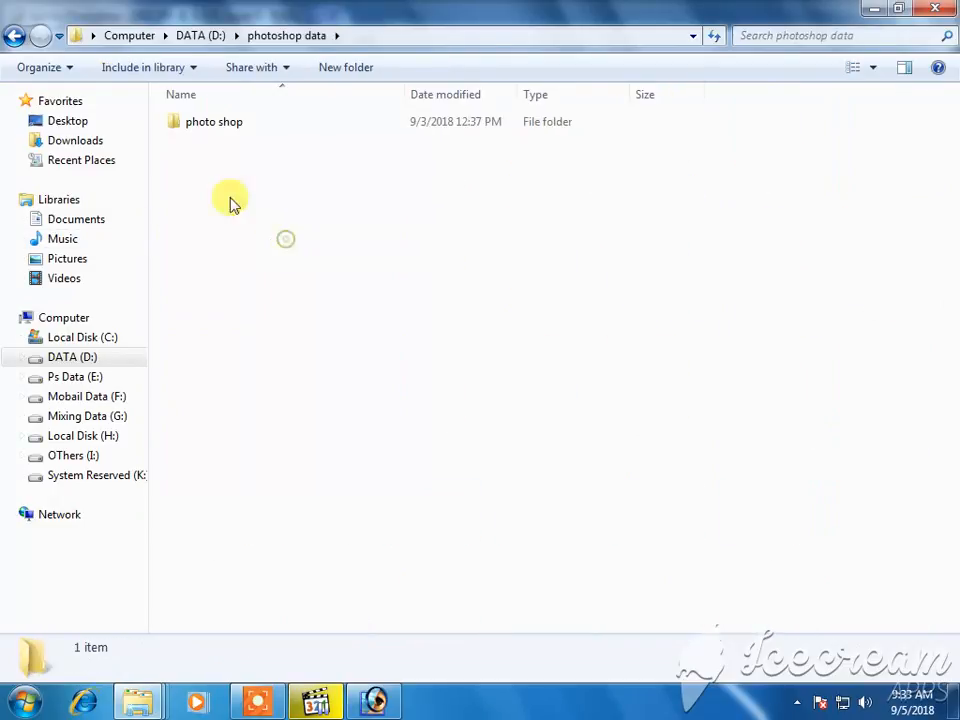
double_click(214, 137)
Check the bur folder, then open 26.jpg from the Flowers folder in Photoshop.
double_click(244, 514)
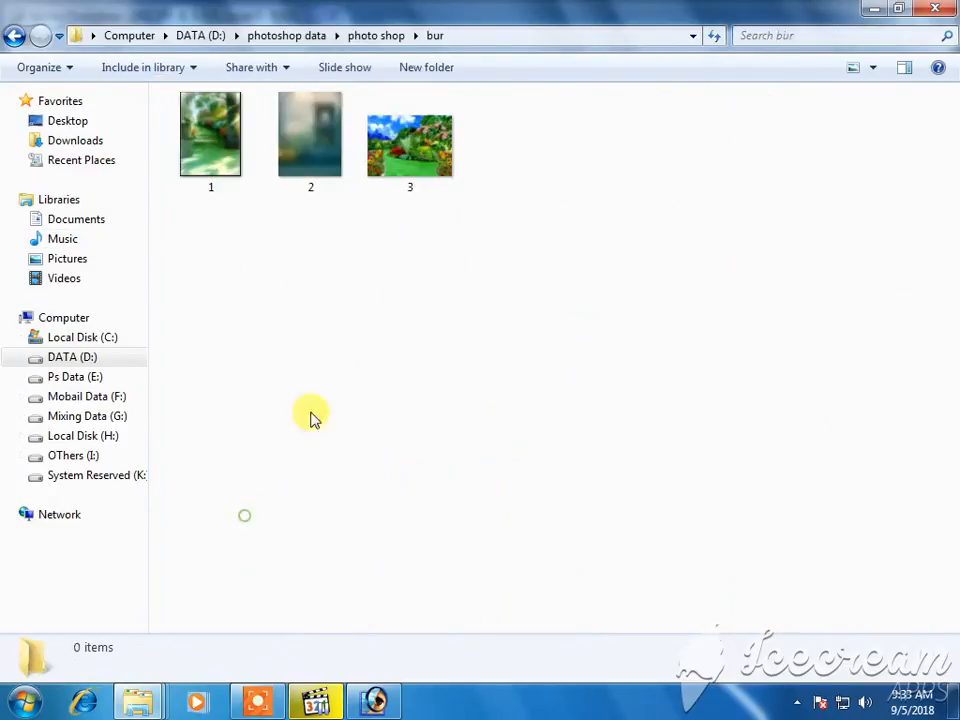
key(BackSpace)
scroll(685, 431, down, 2)
double_click(866, 390)
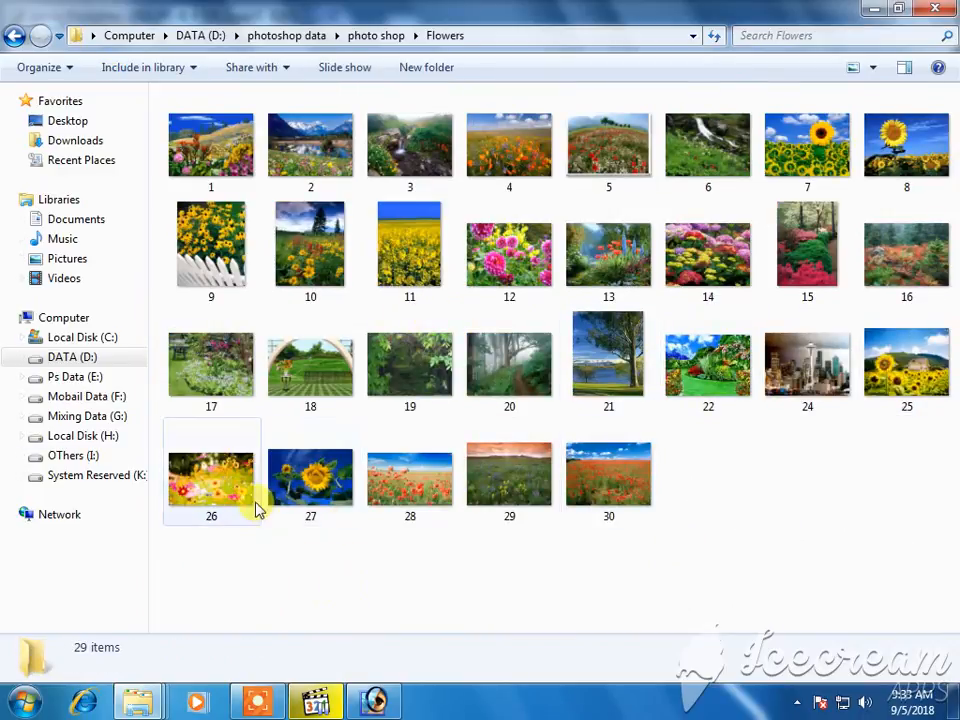
drag(222, 500, 264, 272)
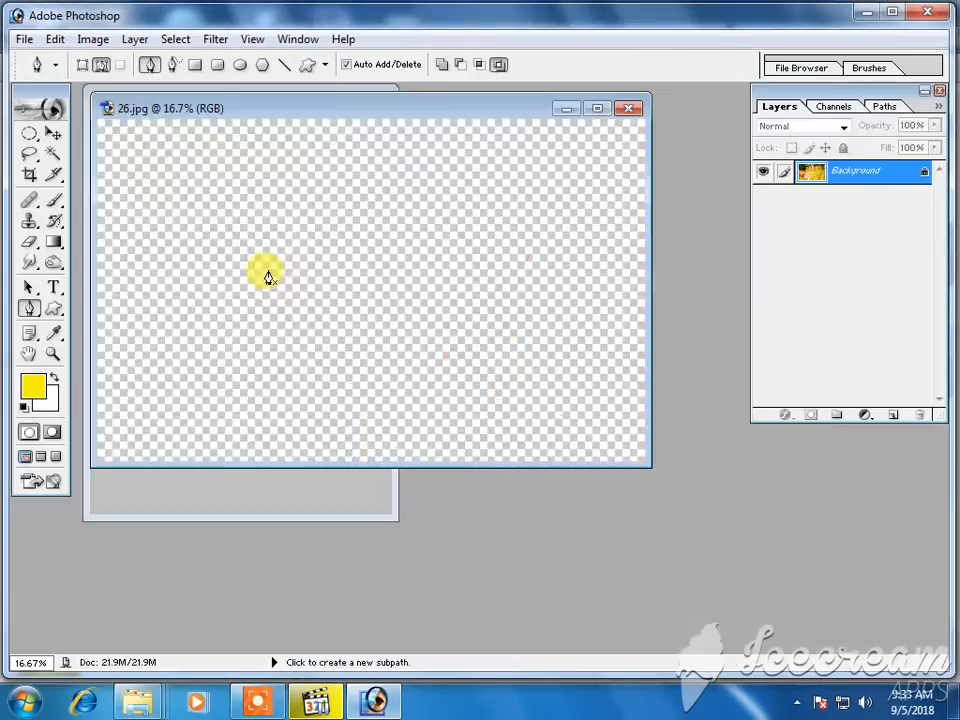
Copy the flower picture from 26.jpg into 002.JPG as a new layer and maximize the portrait document.
drag(343, 116, 645, 259)
click(56, 134)
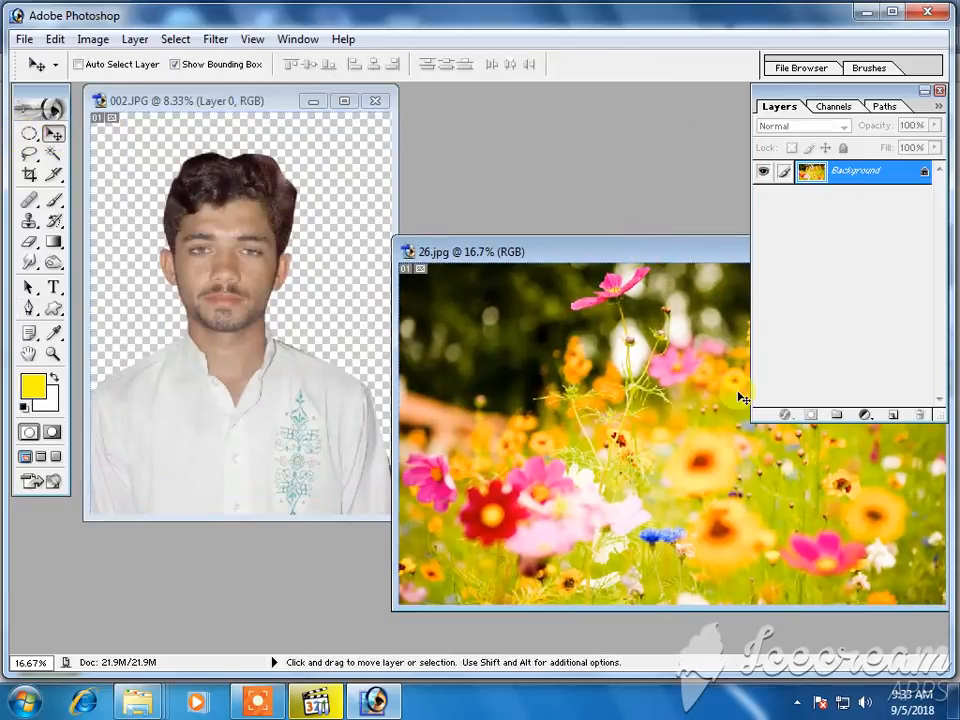
drag(380, 328, 360, 300)
double_click(274, 101)
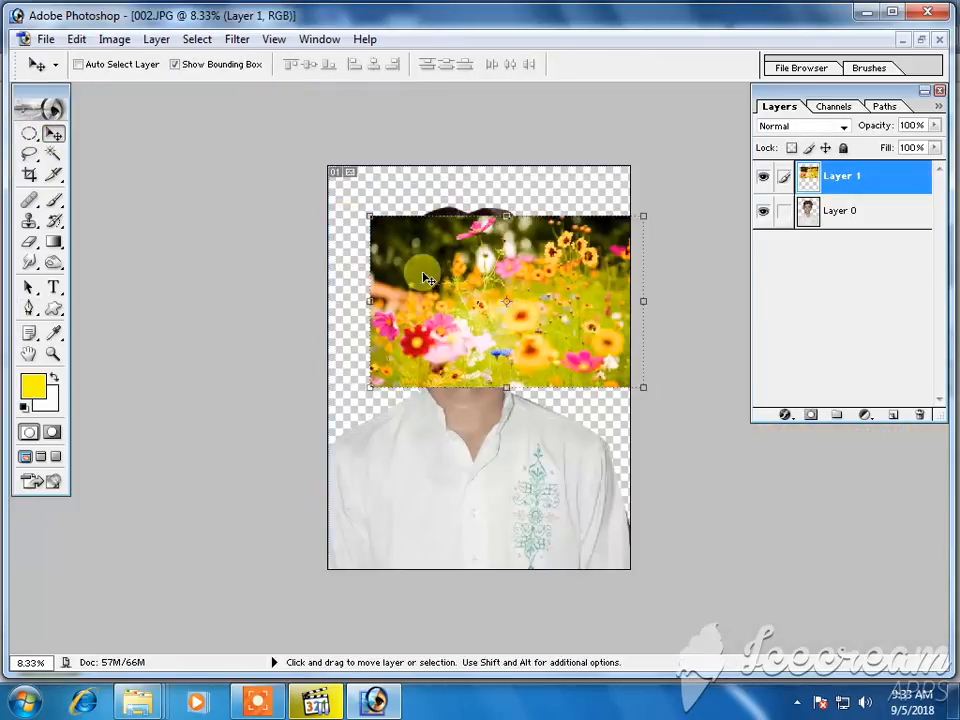
Move the flower layer to the canvas's lower left corner, stretch it beyond the canvas to cover it fully, and commit the transform.
drag(428, 274, 466, 505)
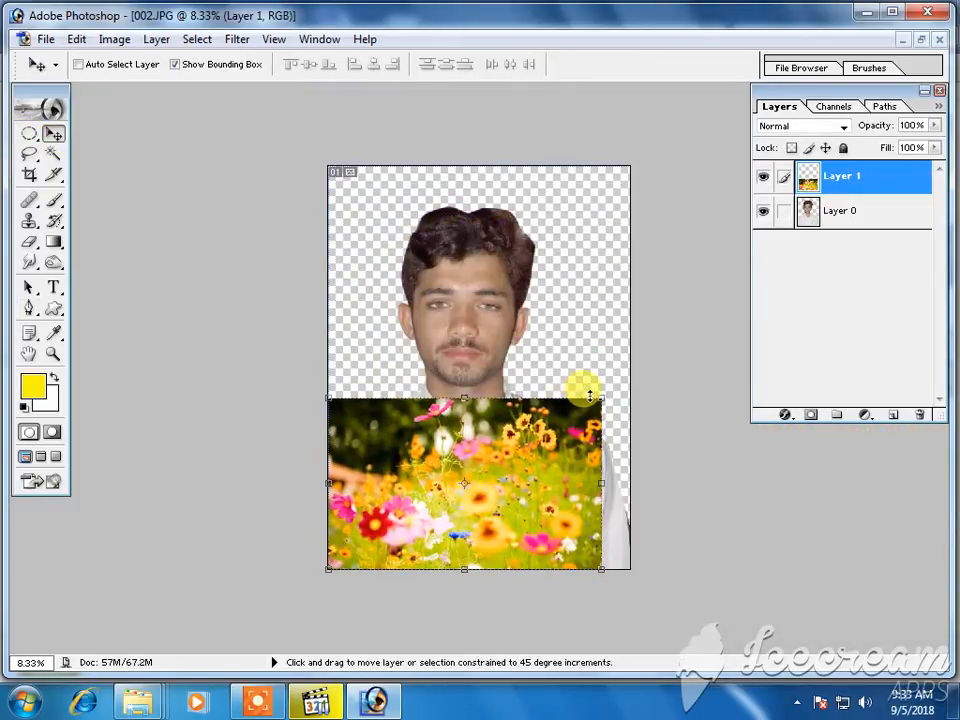
drag(602, 397, 668, 331)
drag(578, 350, 578, 134)
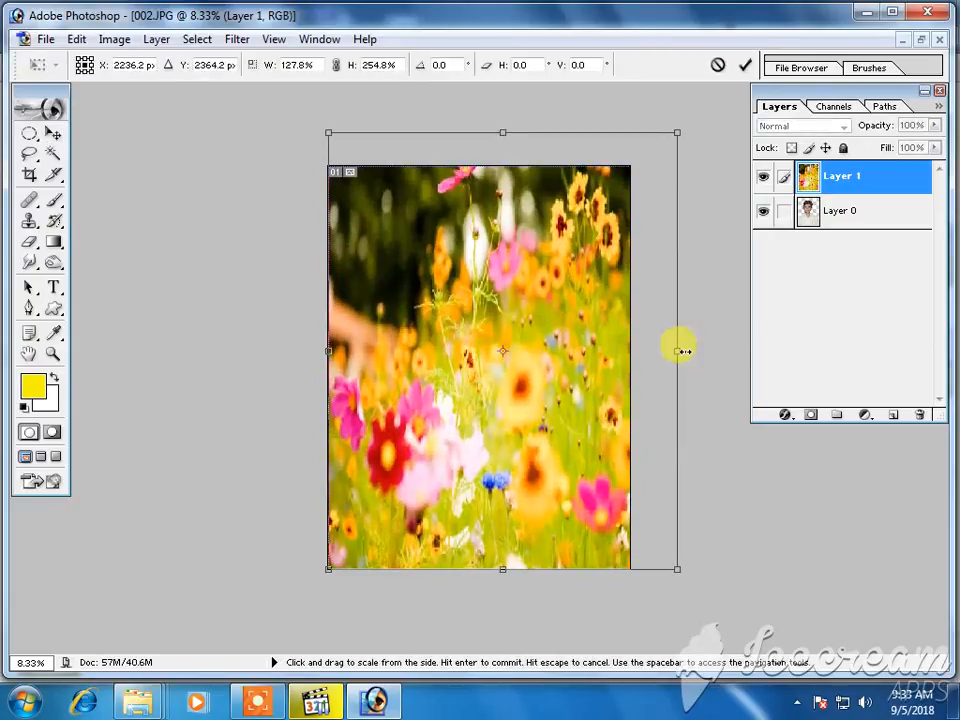
drag(680, 348, 808, 350)
drag(328, 352, 317, 352)
double_click(546, 387)
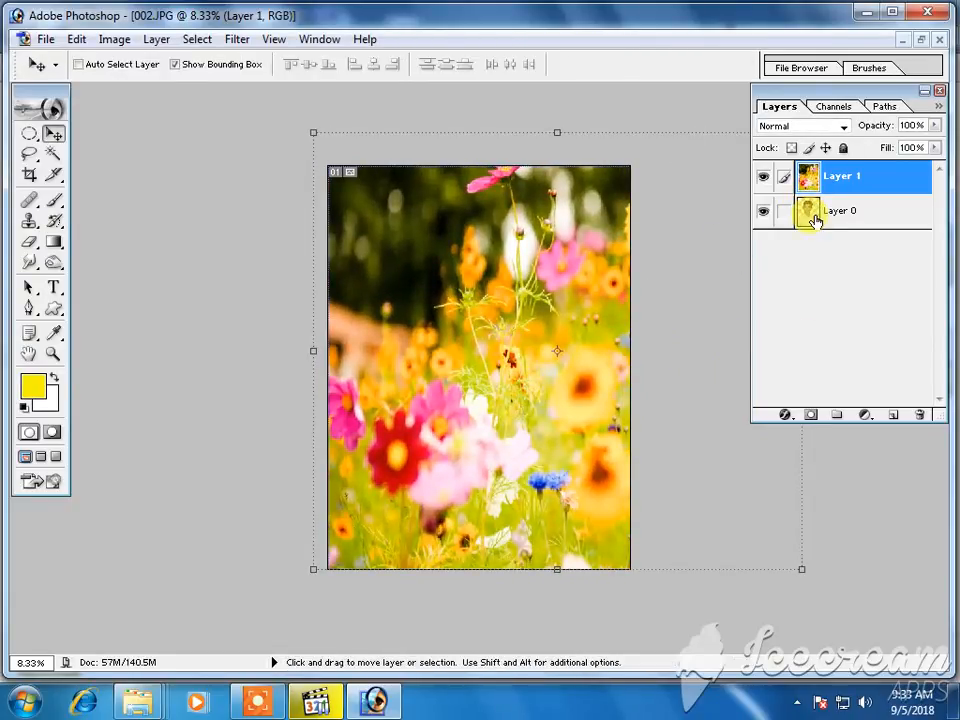
Place Layer 0 above Layer 1 so the man stands in front of the flowers.
drag(815, 220, 806, 171)
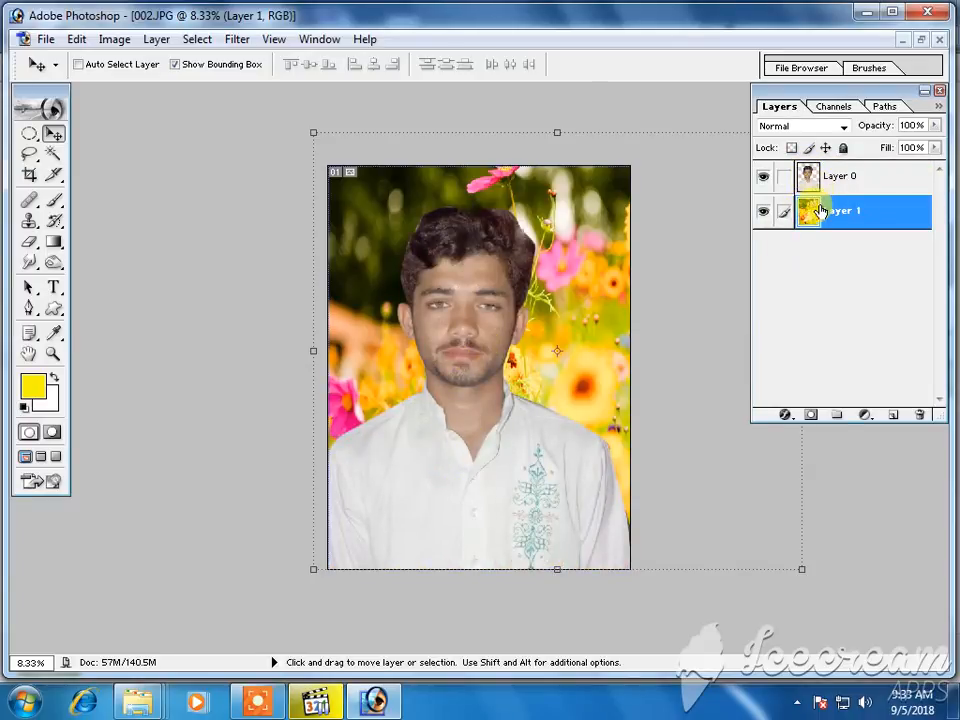
ctrl+click(419, 361)
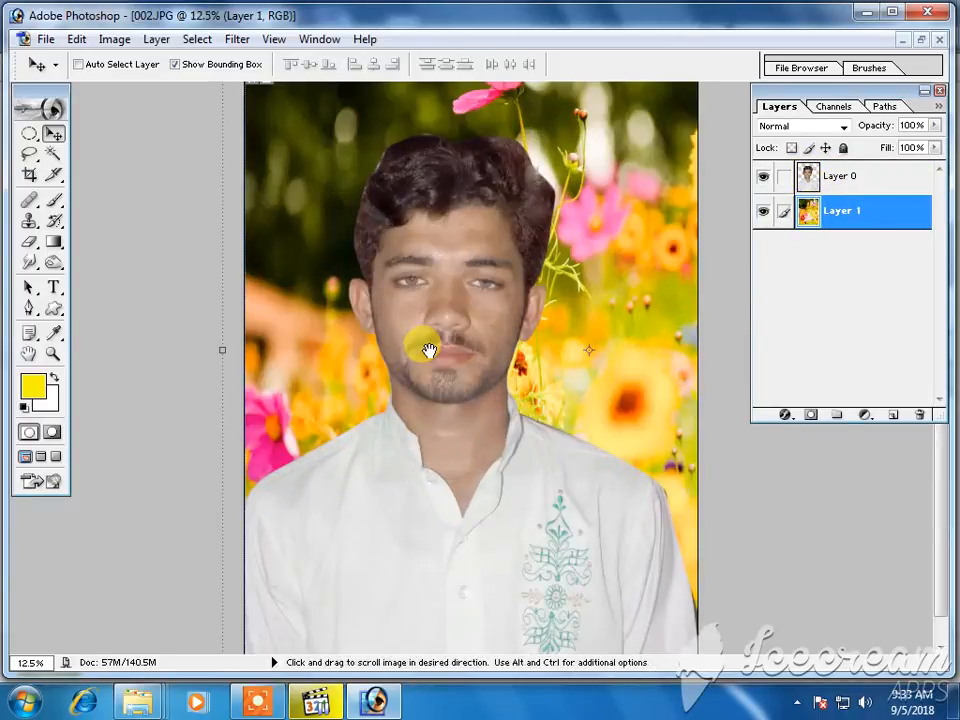
alt+click(429, 347)
alt+click(429, 347)
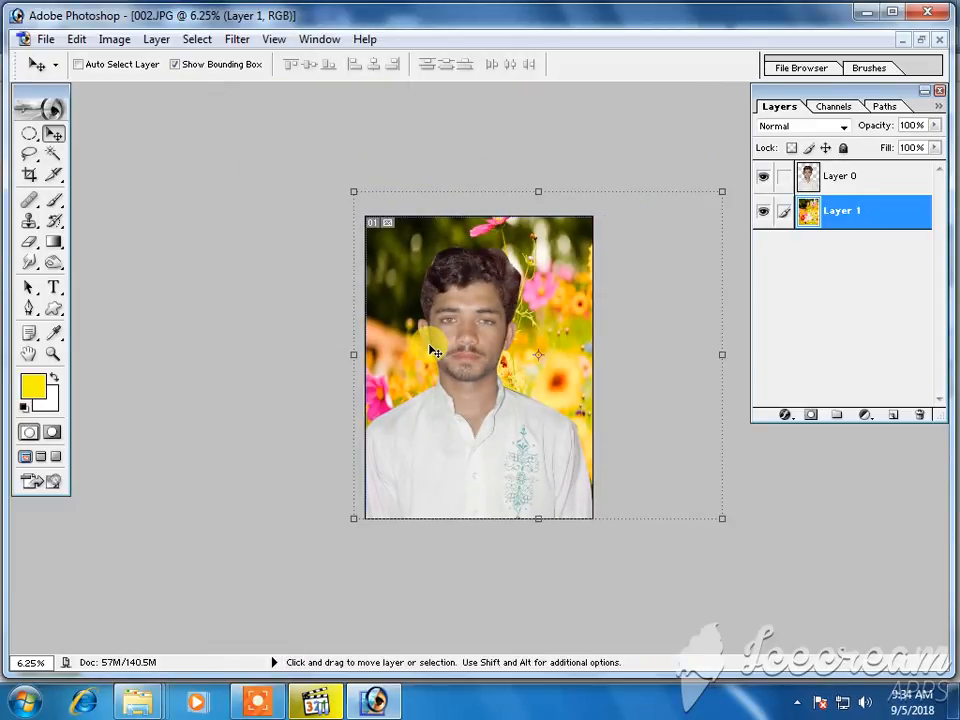
click(114, 40)
mouse_move(180, 101)
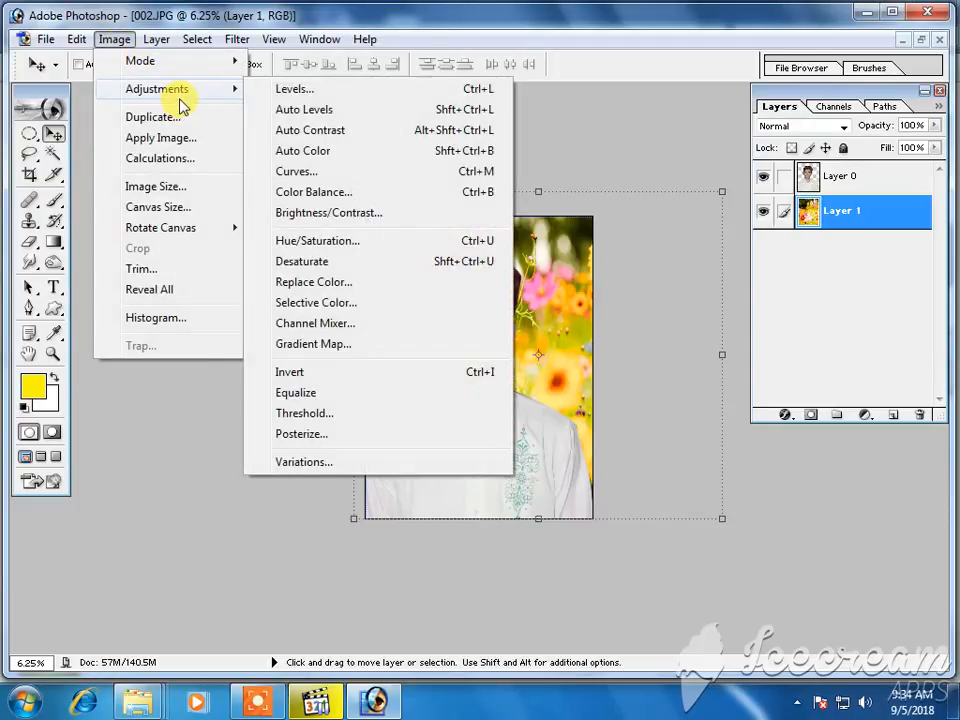
click(340, 212)
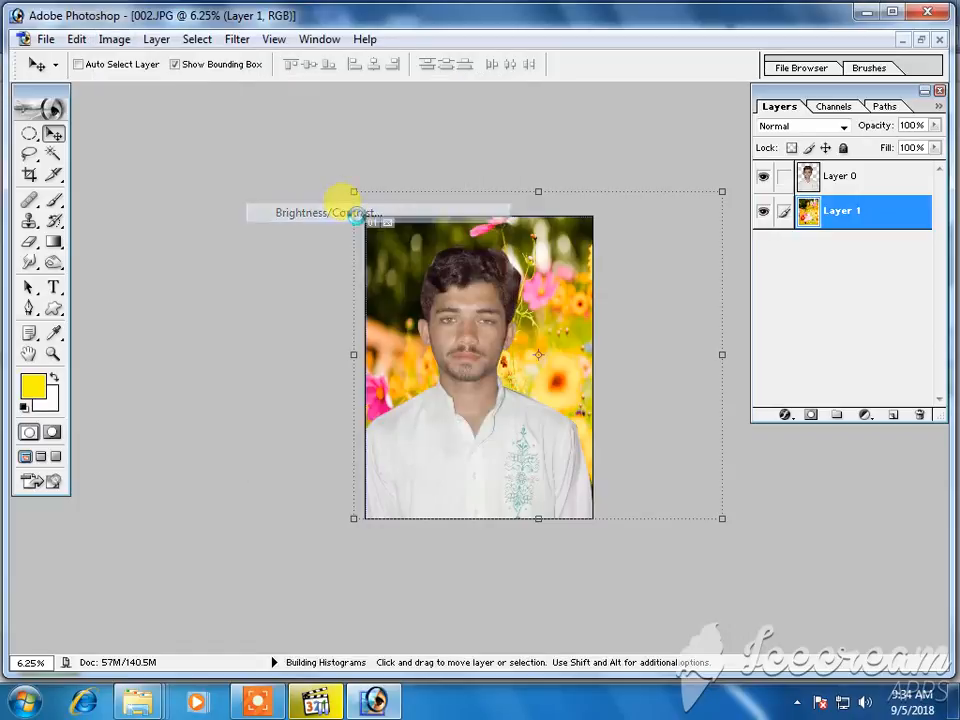
drag(584, 579, 590, 580)
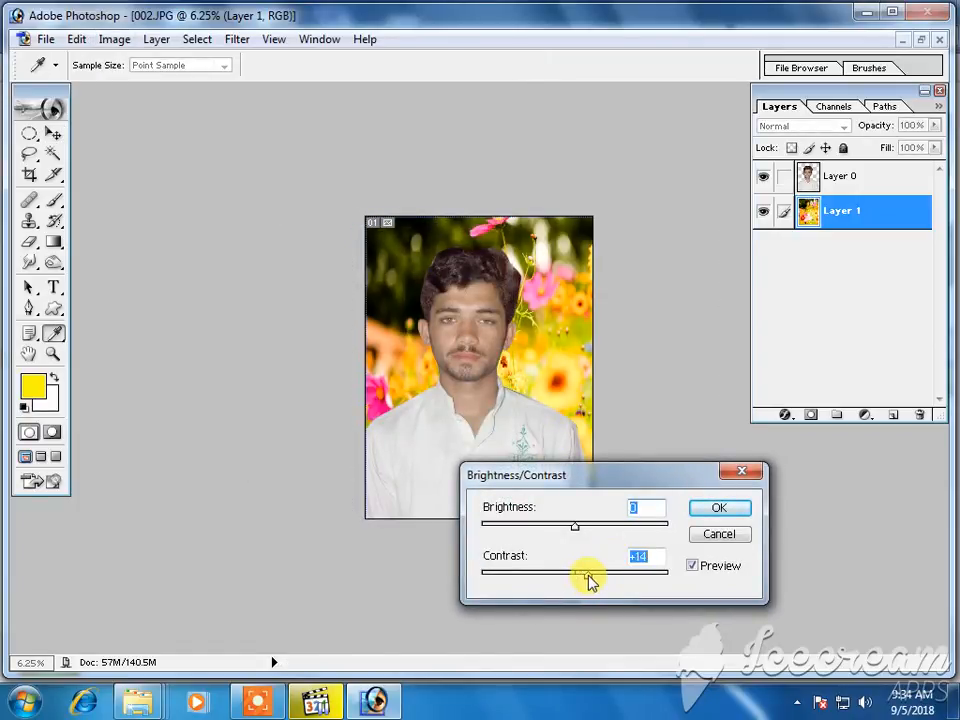
click(750, 534)
key(v)
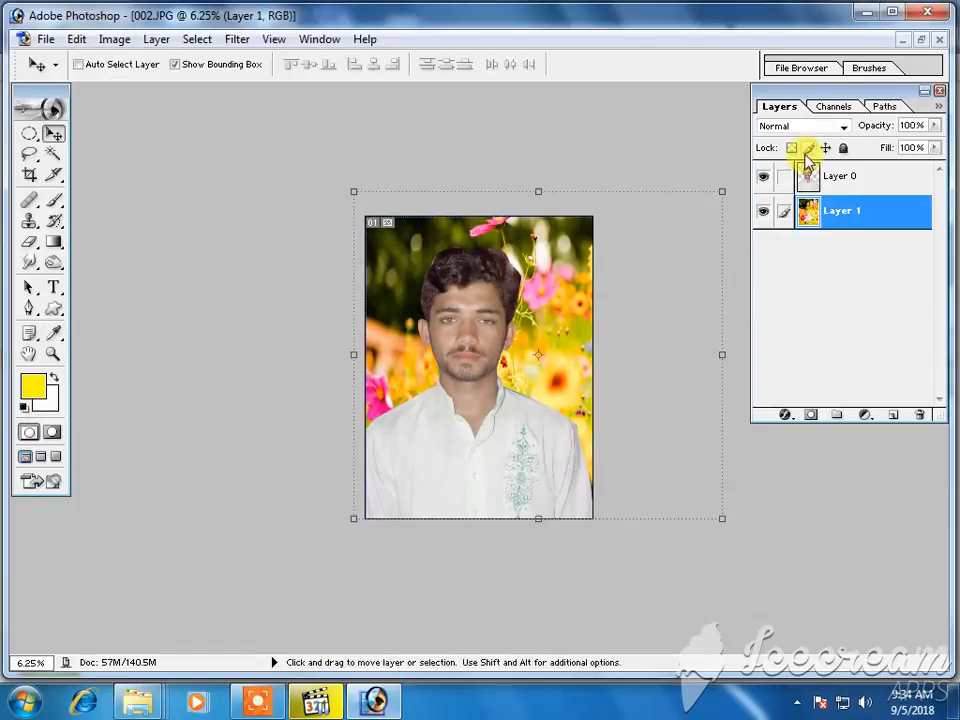
Apply Brightness/Contrast to Layer 0 with brightness +11 and contrast +16.
click(812, 178)
click(114, 39)
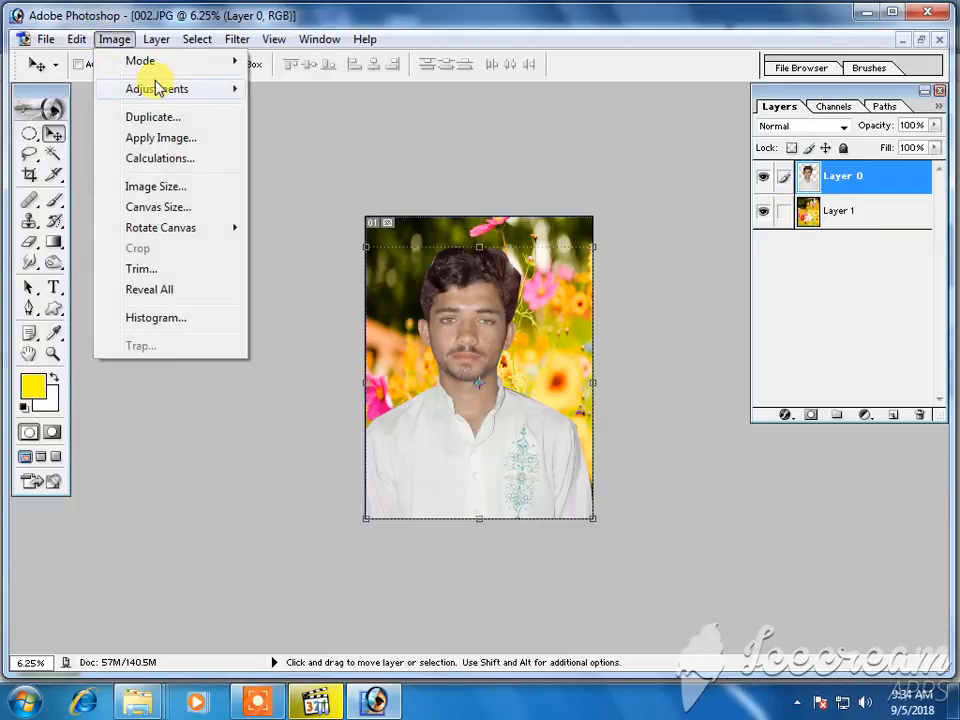
mouse_move(156, 88)
click(353, 213)
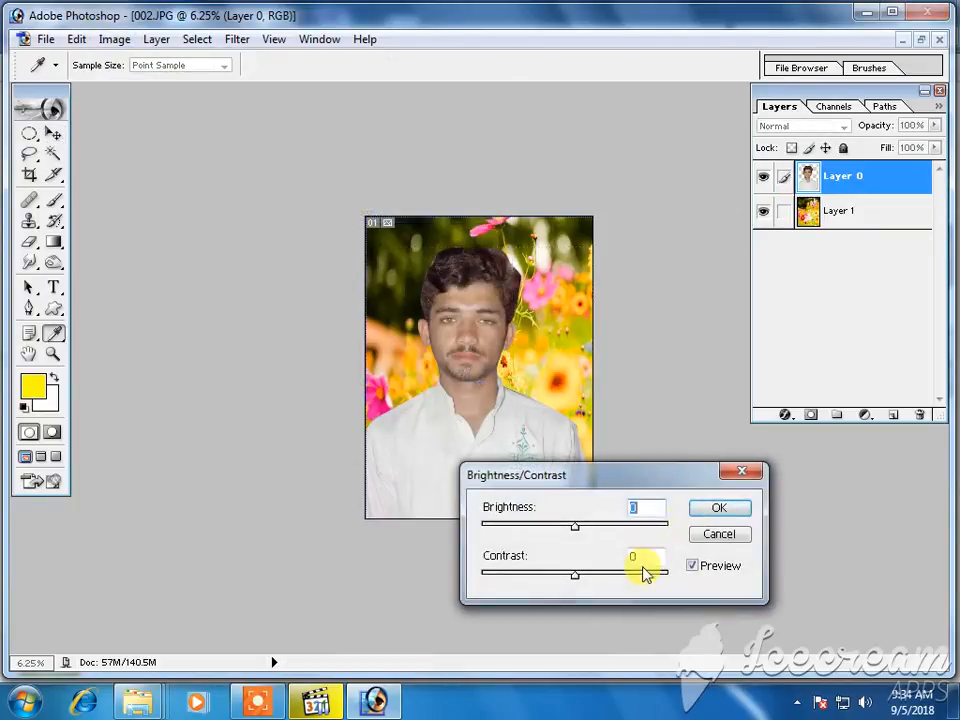
drag(575, 577, 590, 578)
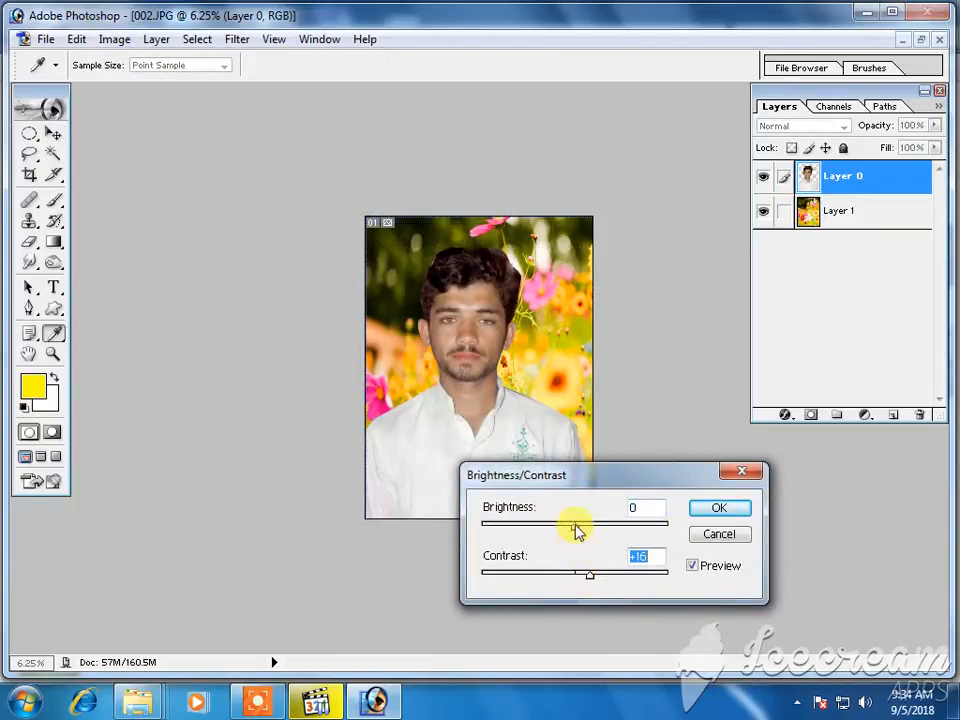
drag(577, 530, 590, 531)
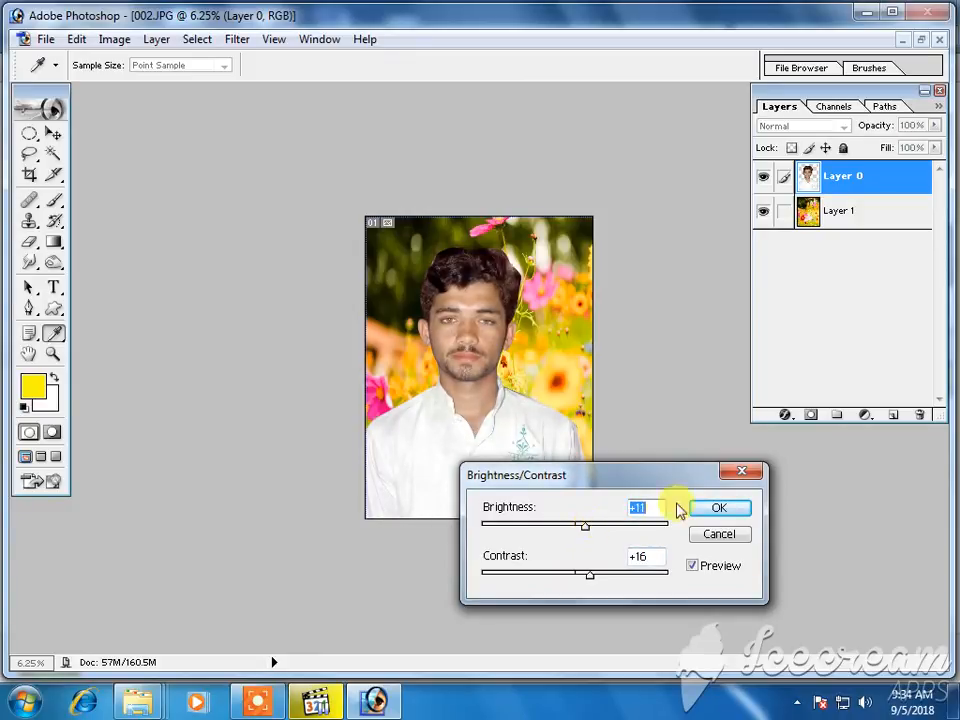
click(736, 510)
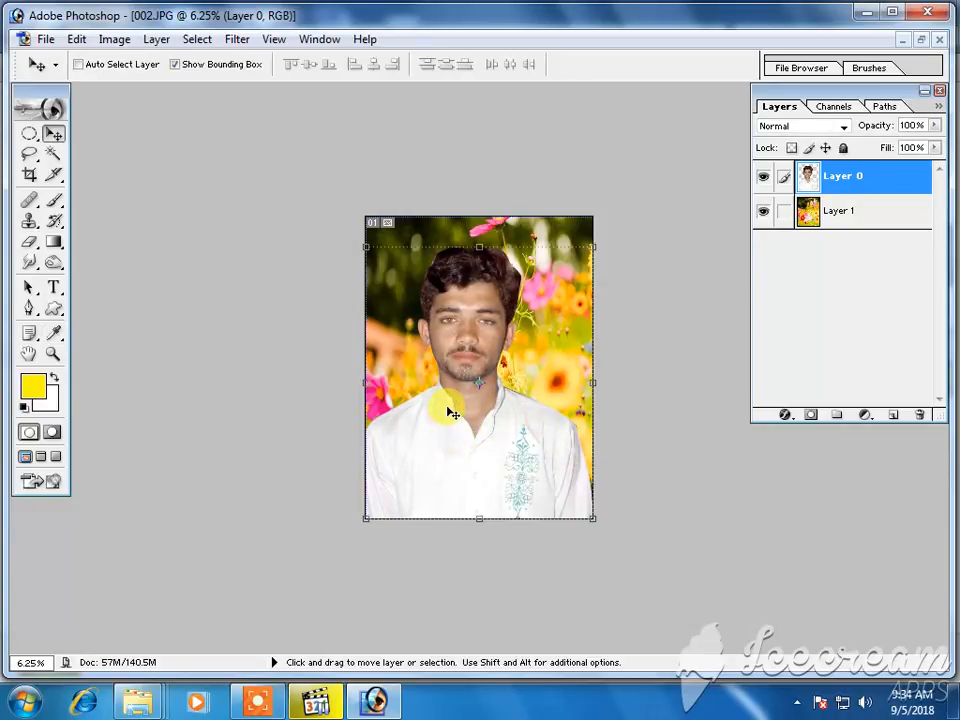
Select the man's face, neck and both ears with the Magic Wand at tolerance 32, adding each area to the selection.
ctrl+click(452, 396)
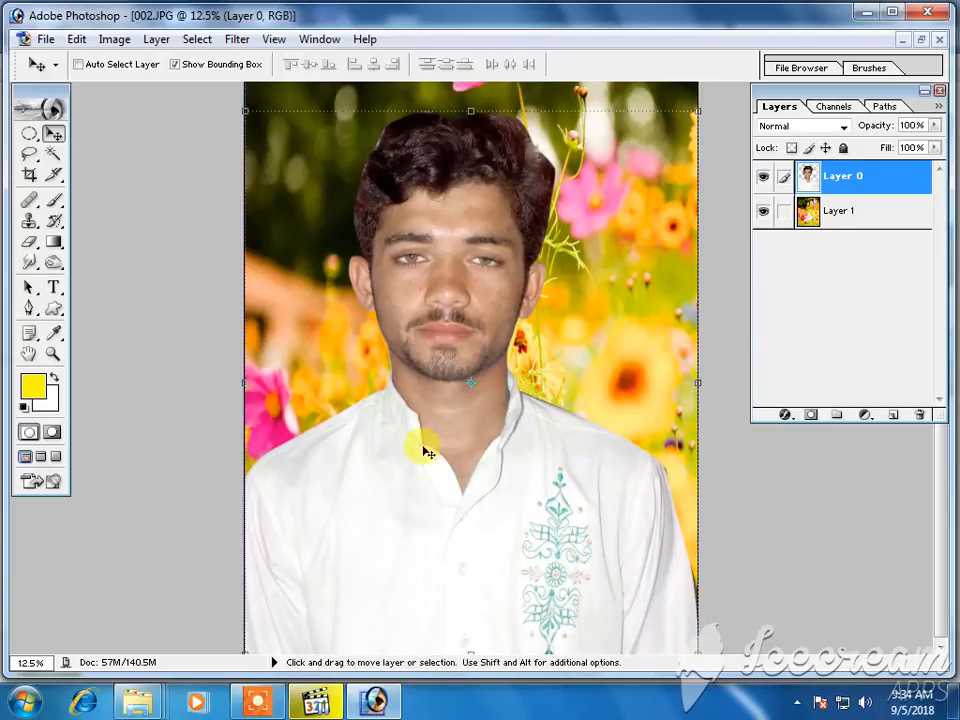
click(50, 154)
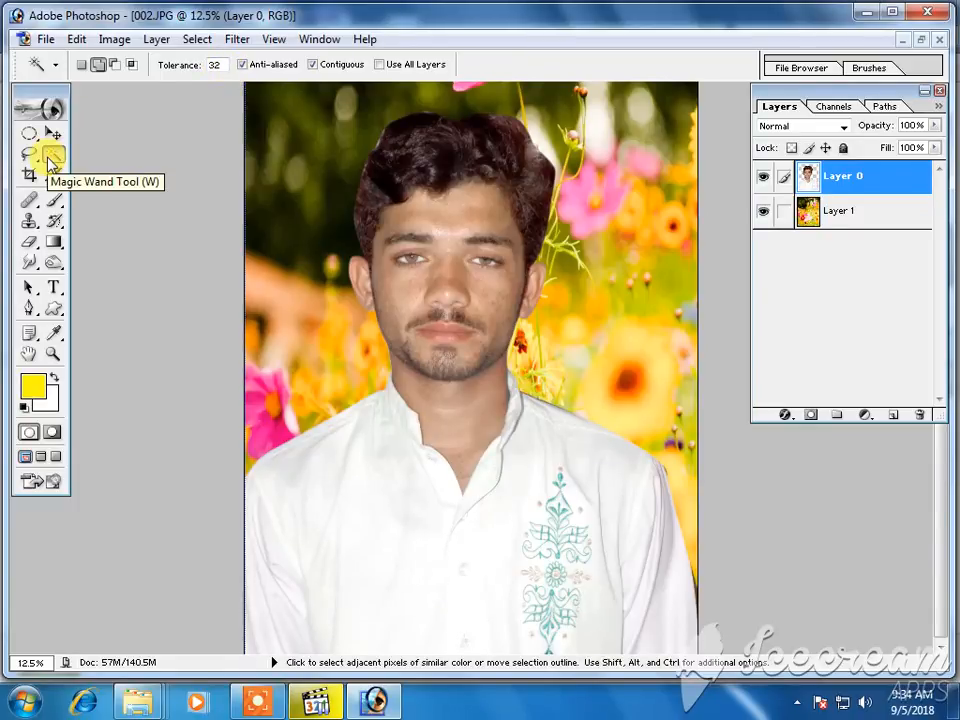
click(420, 285)
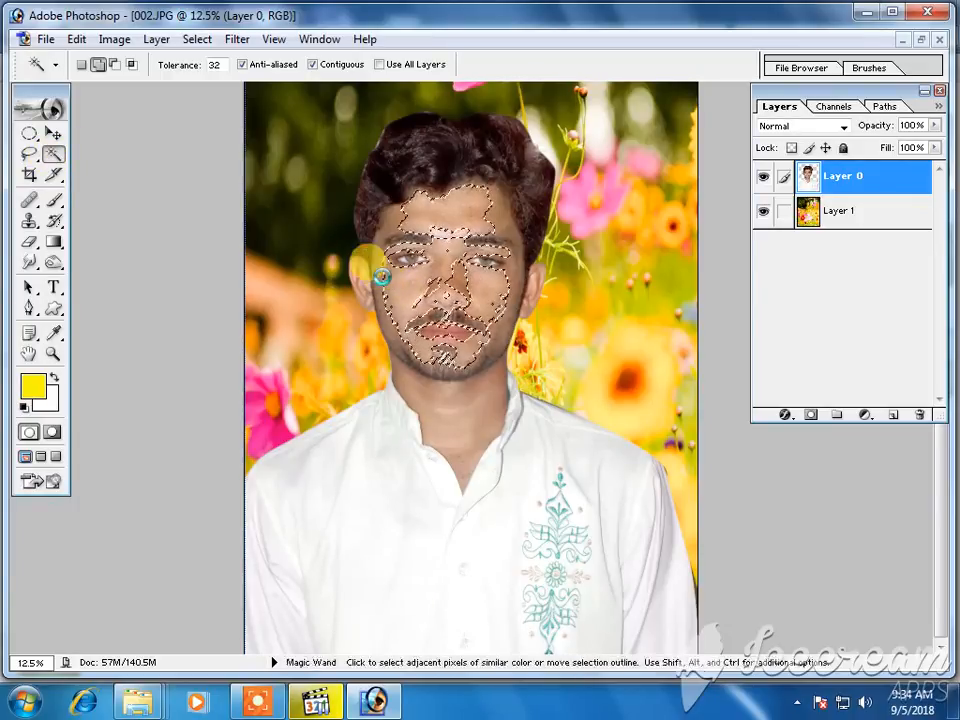
click(439, 385)
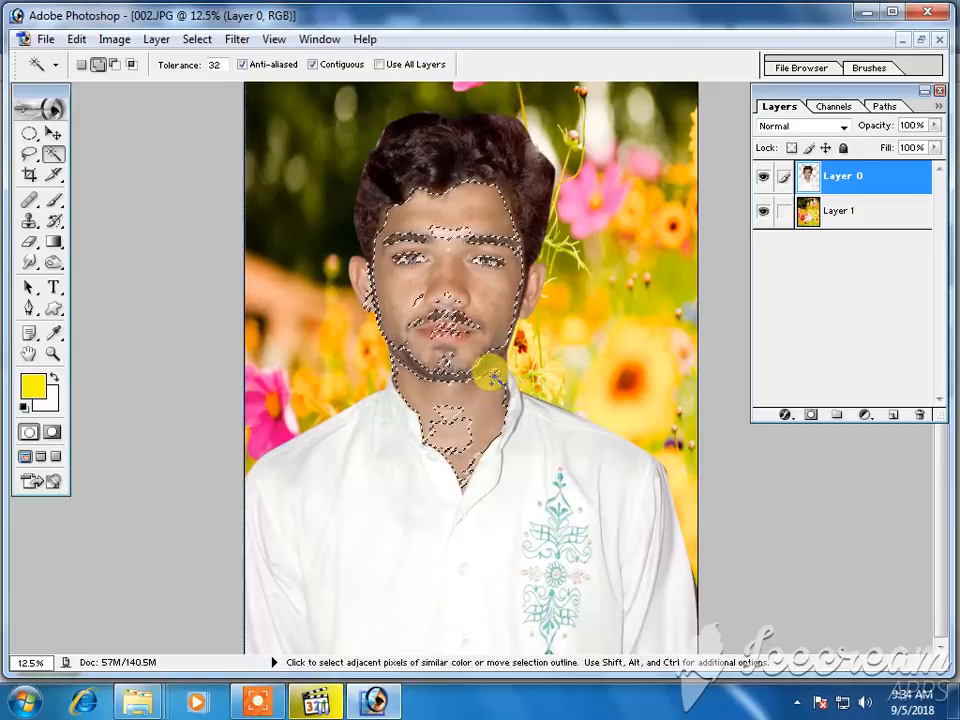
click(524, 295)
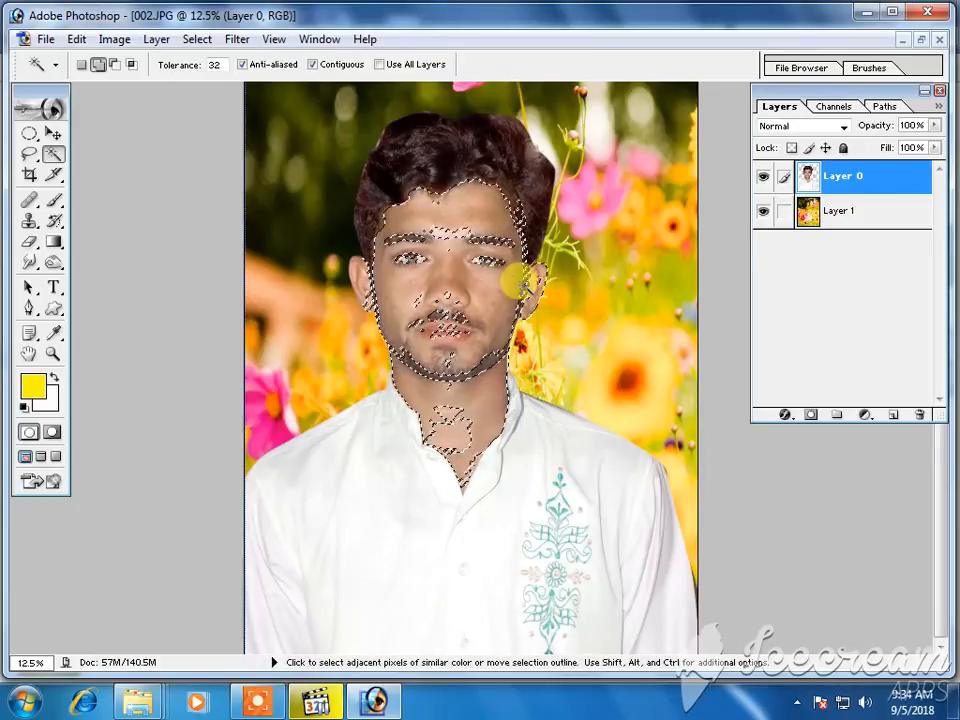
click(358, 285)
Feather the skin selection with a radius of 3 pixels.
right_click(397, 290)
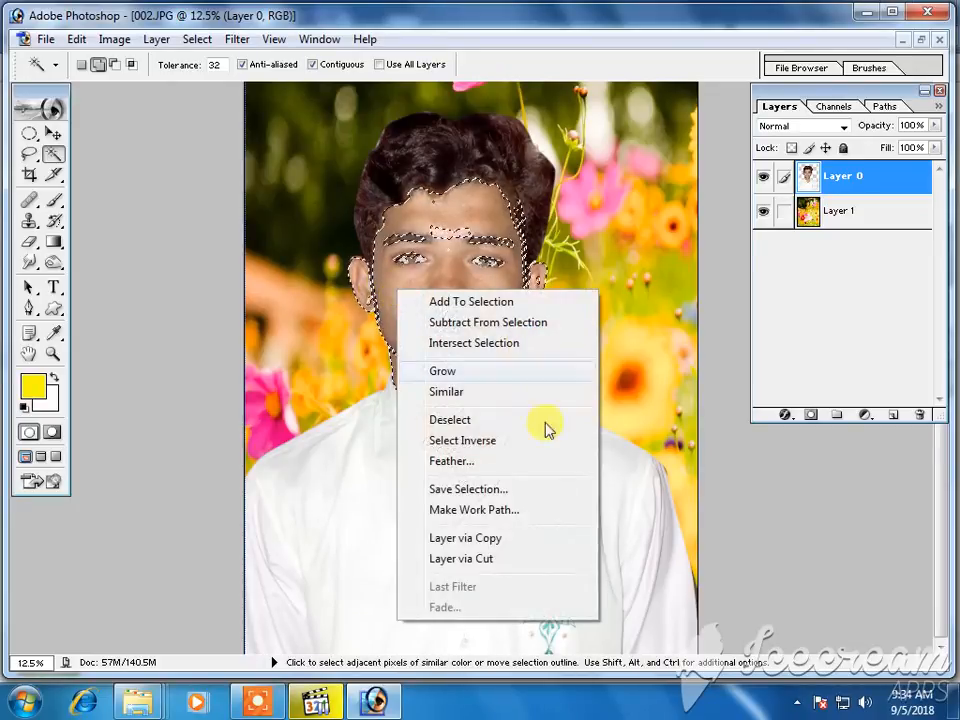
click(515, 463)
text(3)
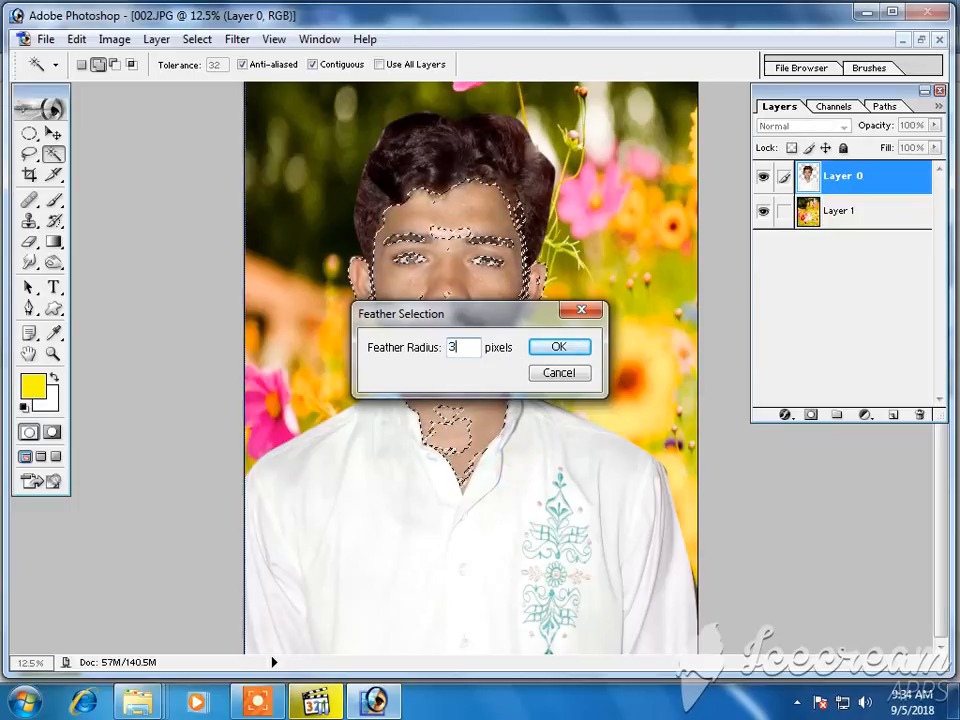
key(Return)
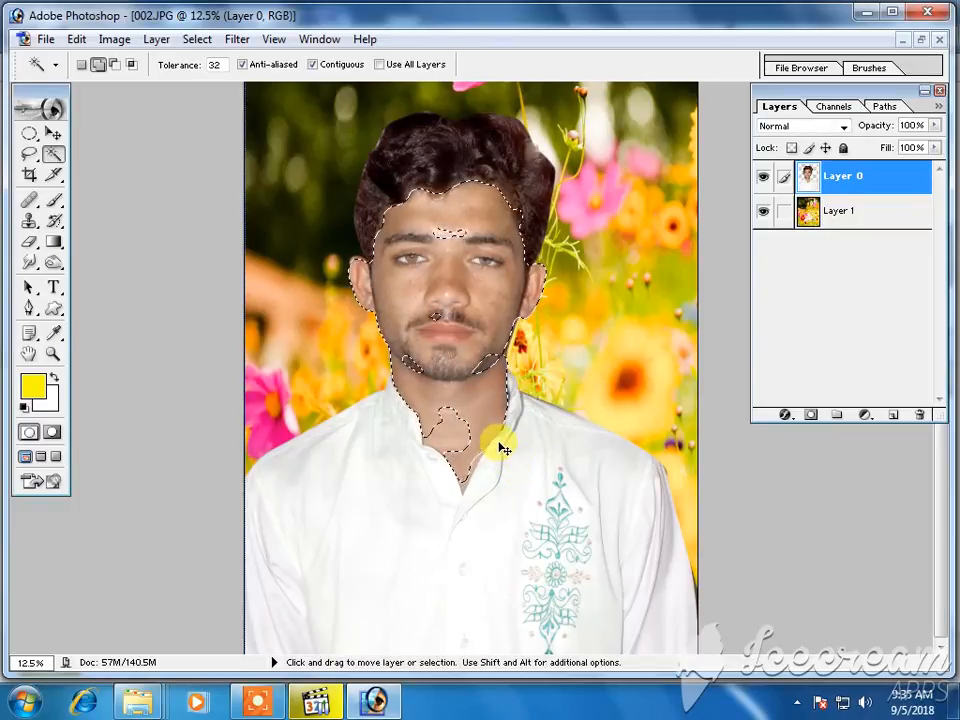
Lighten the selected skin with Levels, using midtone input 1.20 and white input 233, then clear the selection.
key(ctrl+l)
drag(710, 590, 697, 588)
drag(831, 588, 813, 594)
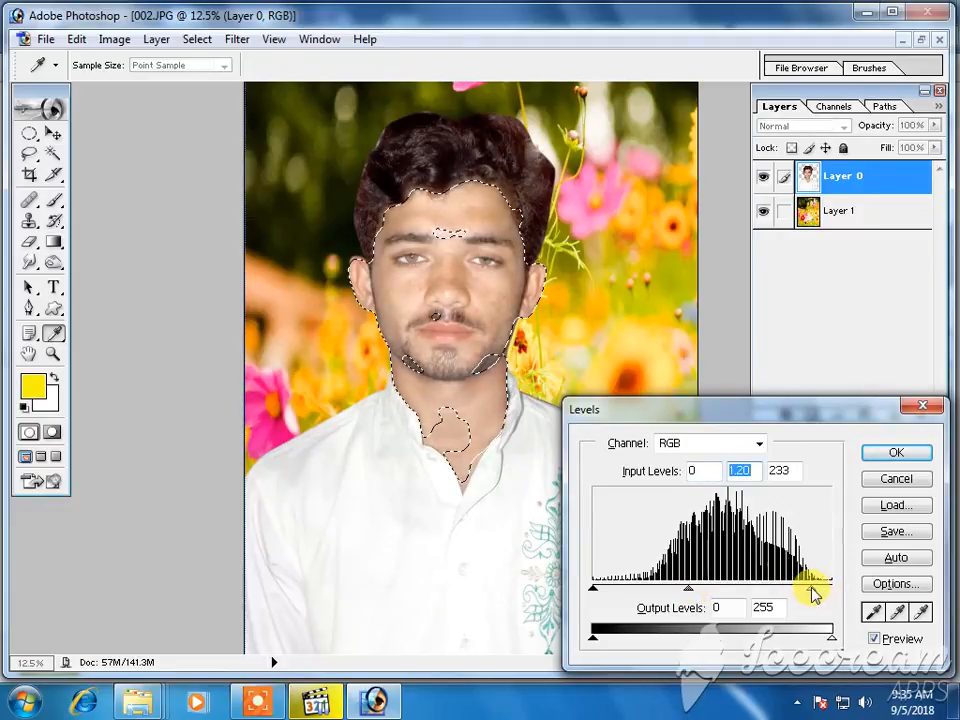
key(Return)
key(ctrl+d)
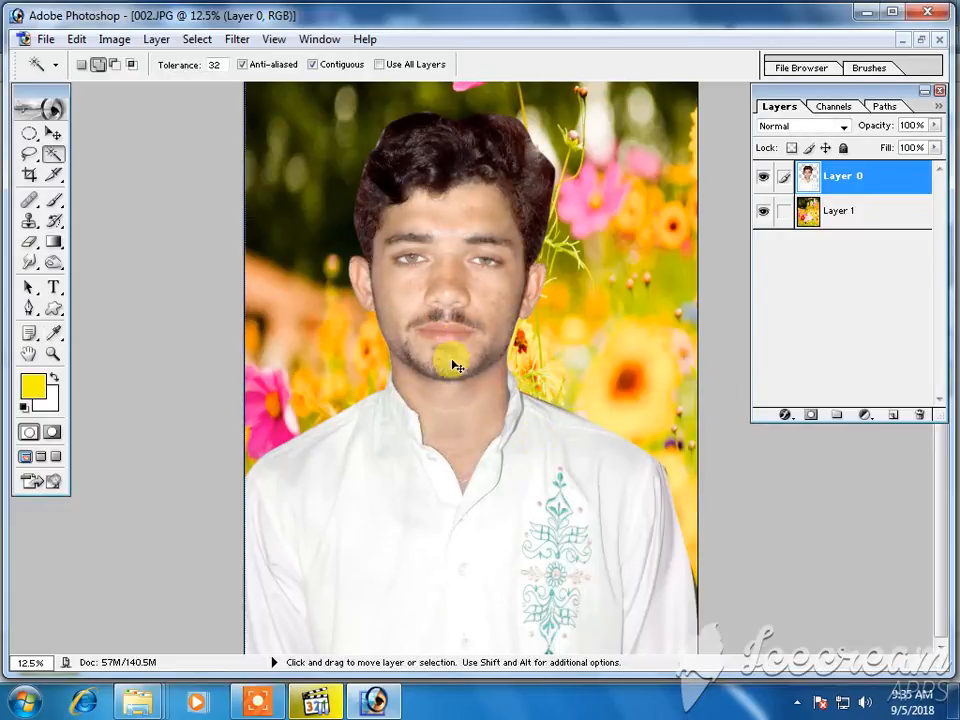
Select the man's right eye with an elliptical selection feathered 40 px and copy it to a new layer.
click(543, 388)
drag(484, 439, 431, 435)
click(463, 447)
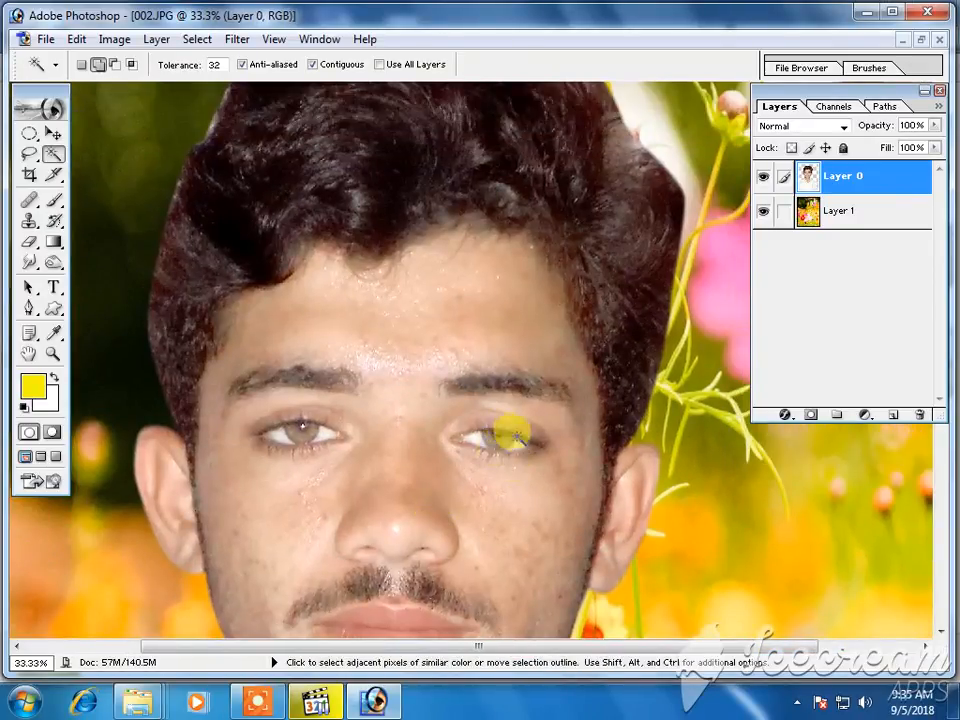
click(28, 136)
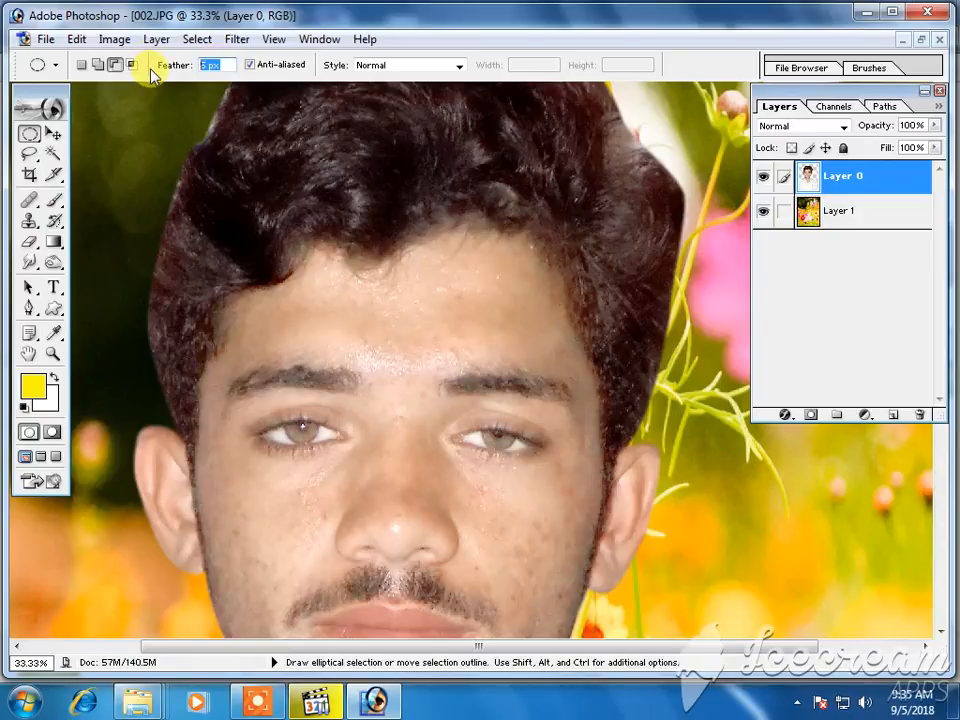
text(40)
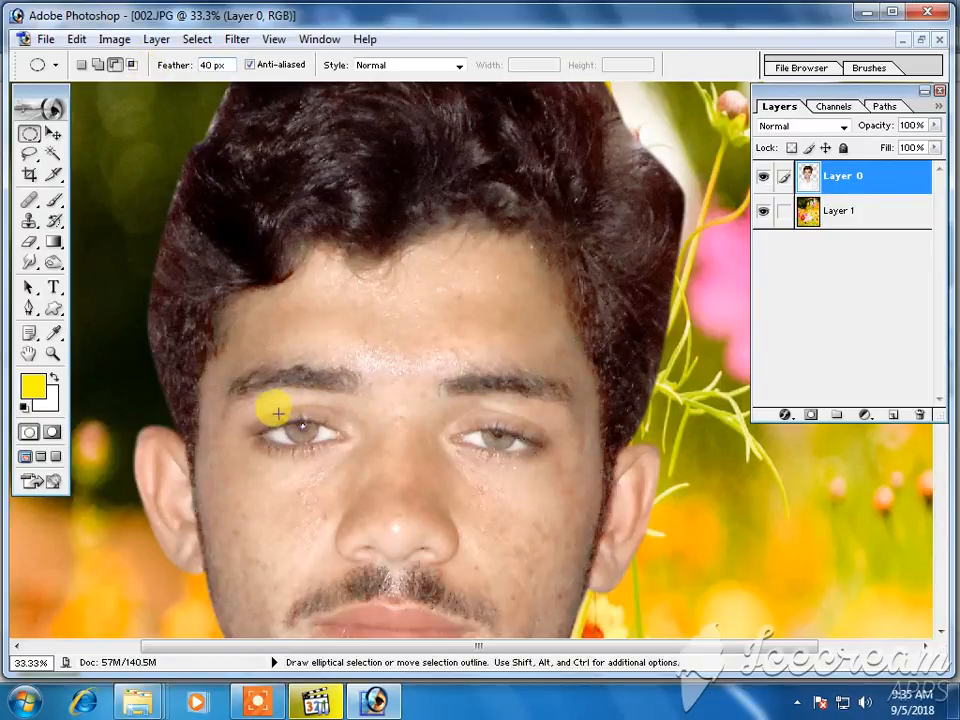
drag(222, 410, 366, 483)
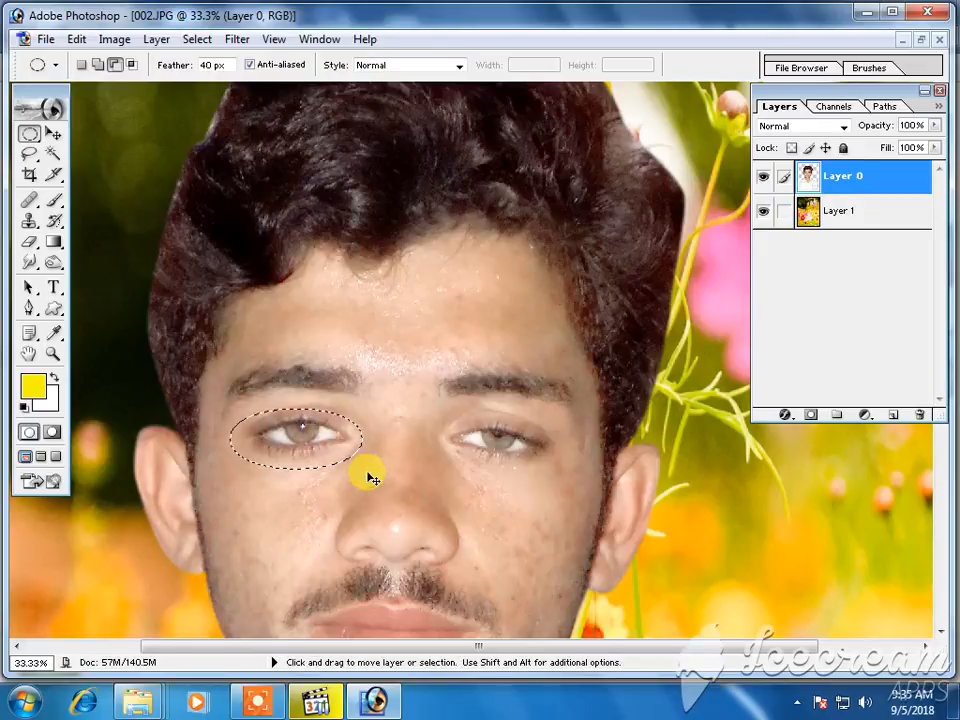
key(ctrl+j)
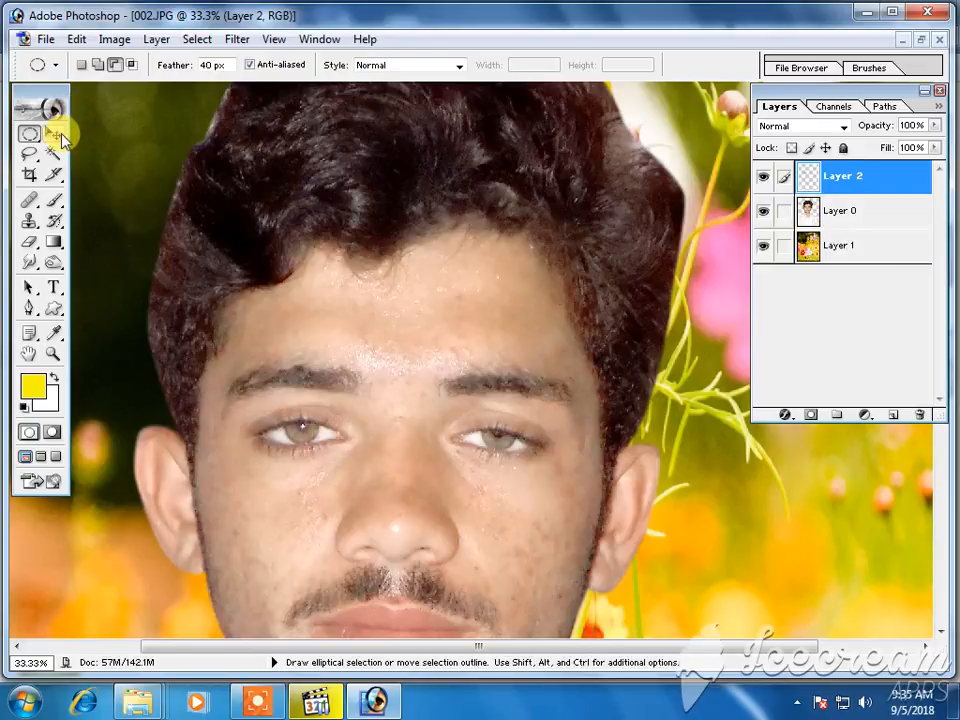
Flip the copied eye horizontally and place it over the man's left eye.
click(54, 133)
drag(302, 442, 801, 552)
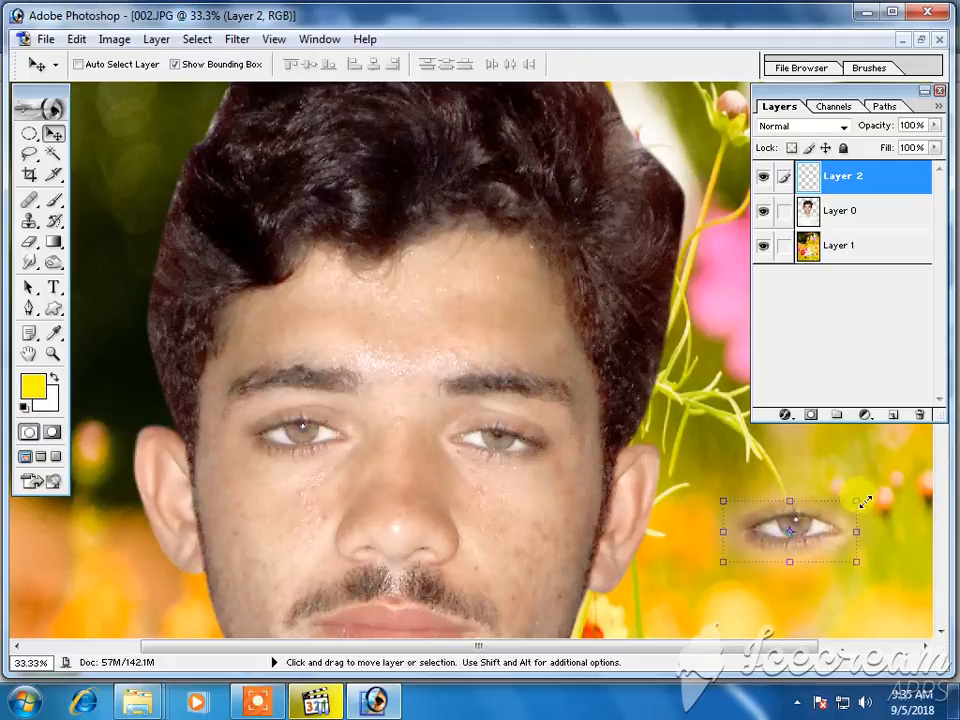
click(865, 501)
right_click(825, 546)
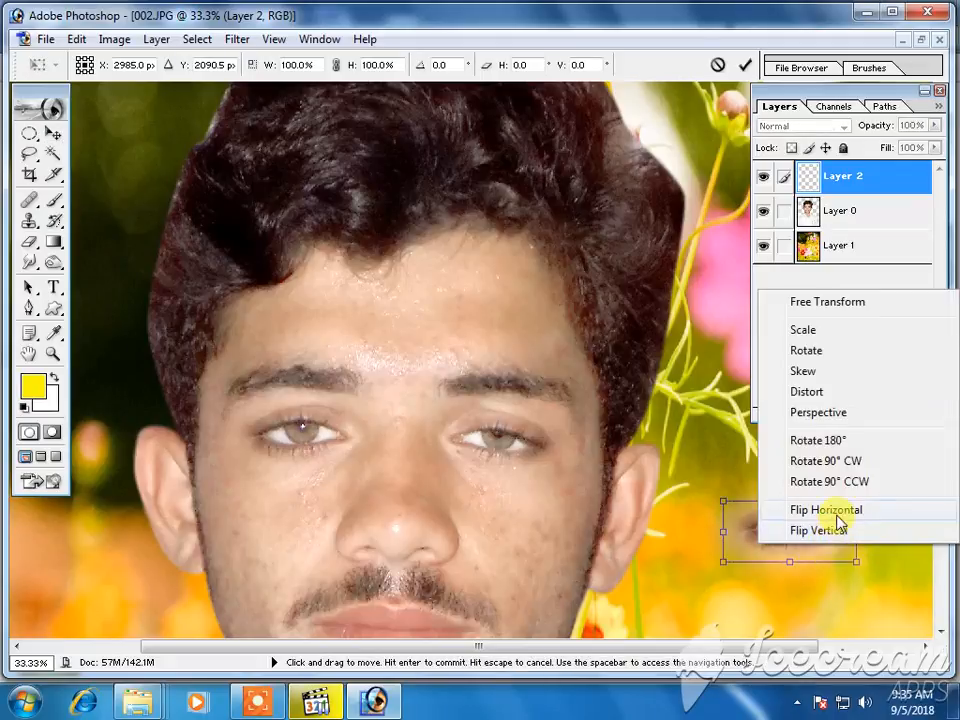
click(827, 510)
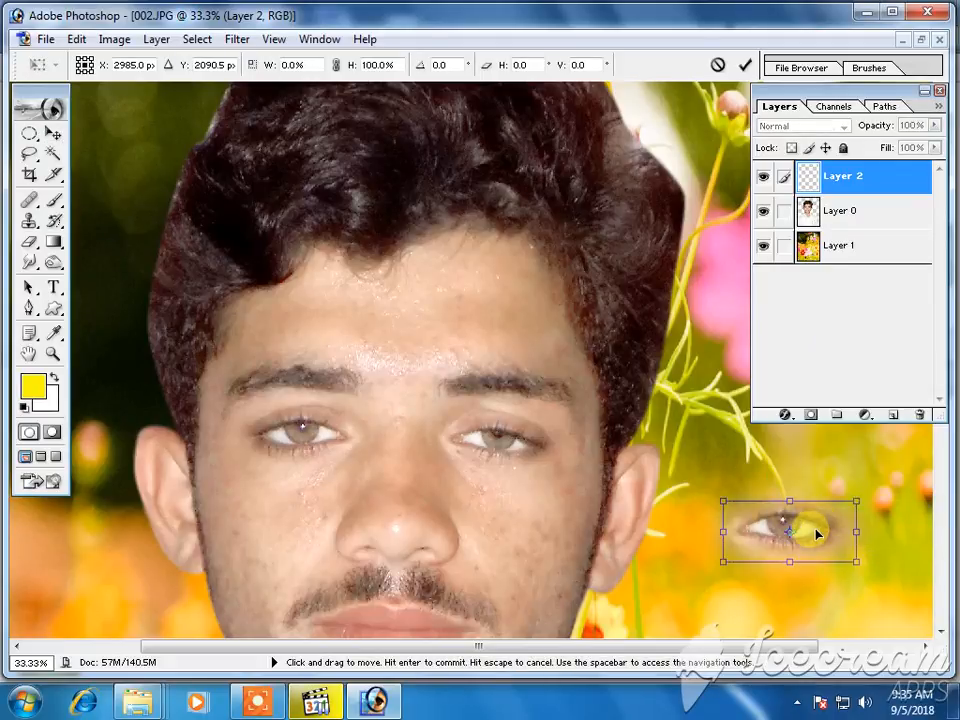
drag(814, 523, 513, 435)
key(Return)
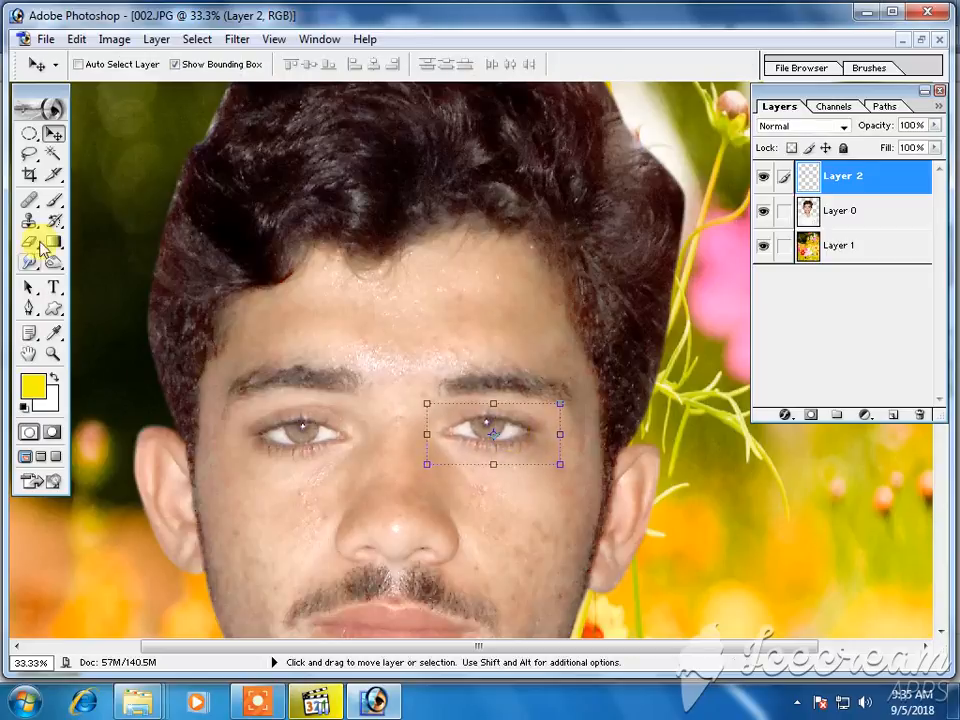
Examine the replaced left eye and the rest of the face up close and in full view.
click(29, 133)
ctrl+alt+click(435, 488)
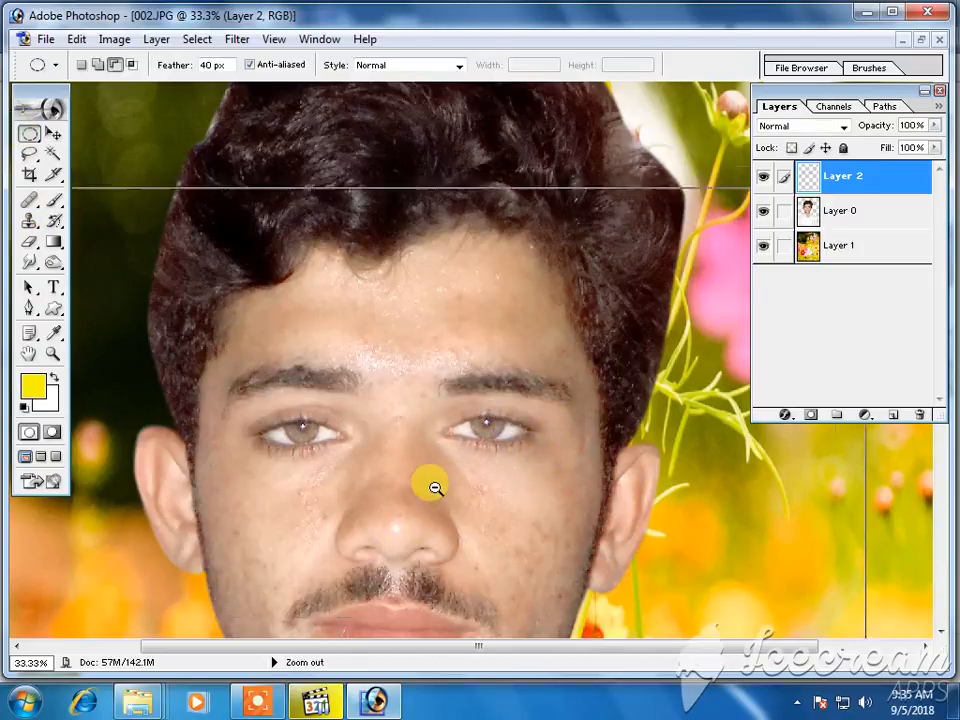
ctrl+alt+click(439, 492)
ctrl+click(464, 334)
ctrl+click(464, 334)
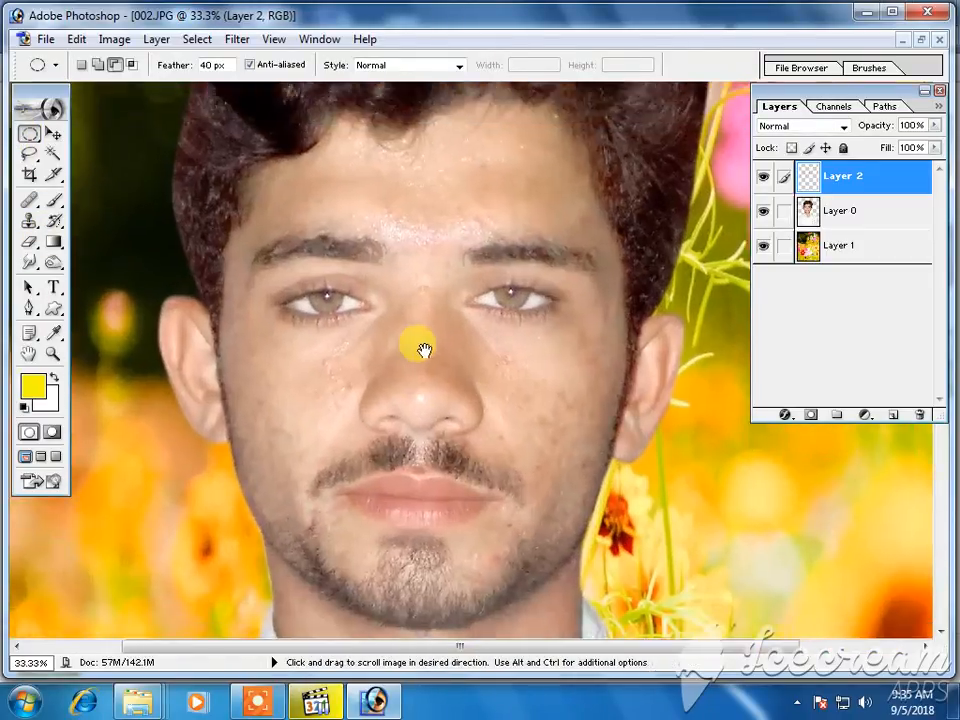
drag(424, 349, 467, 394)
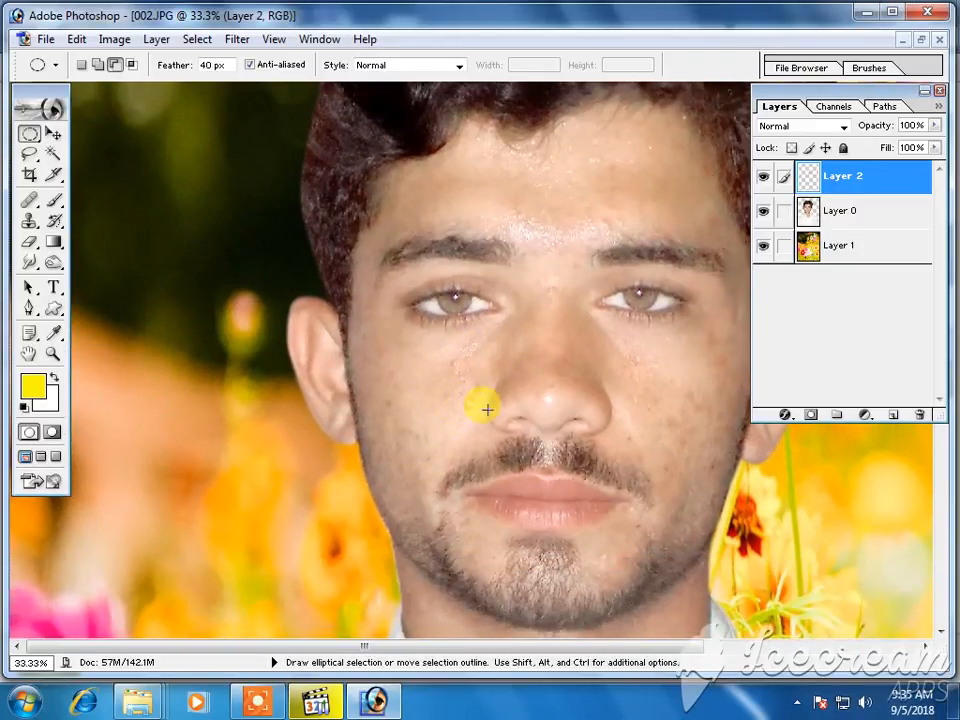
drag(583, 403, 499, 375)
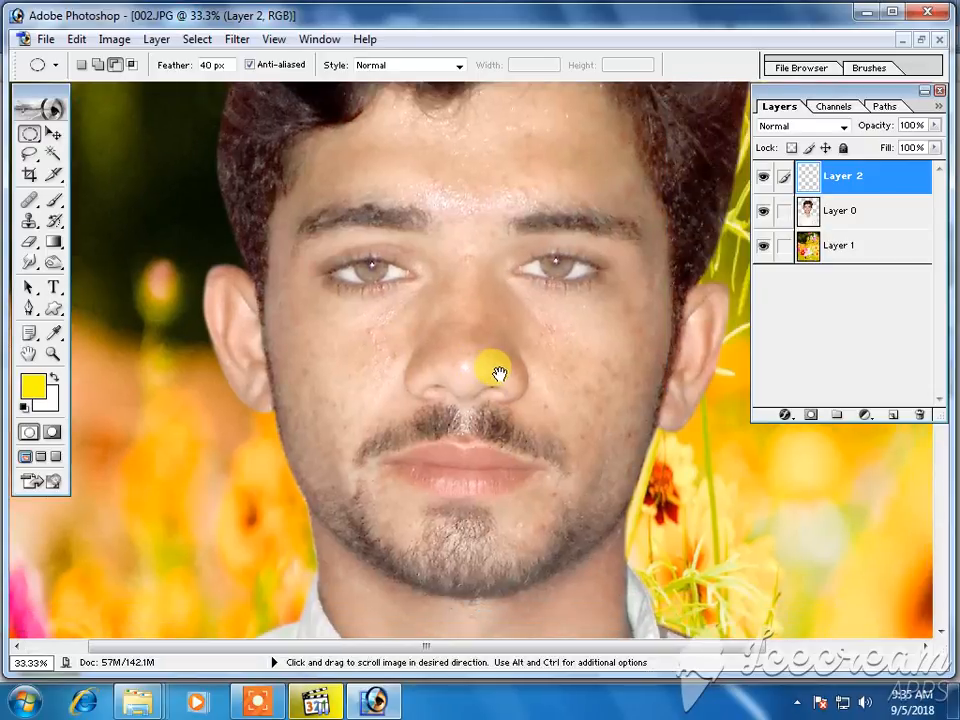
alt+click(441, 360)
alt+click(441, 358)
ctrl+click(446, 358)
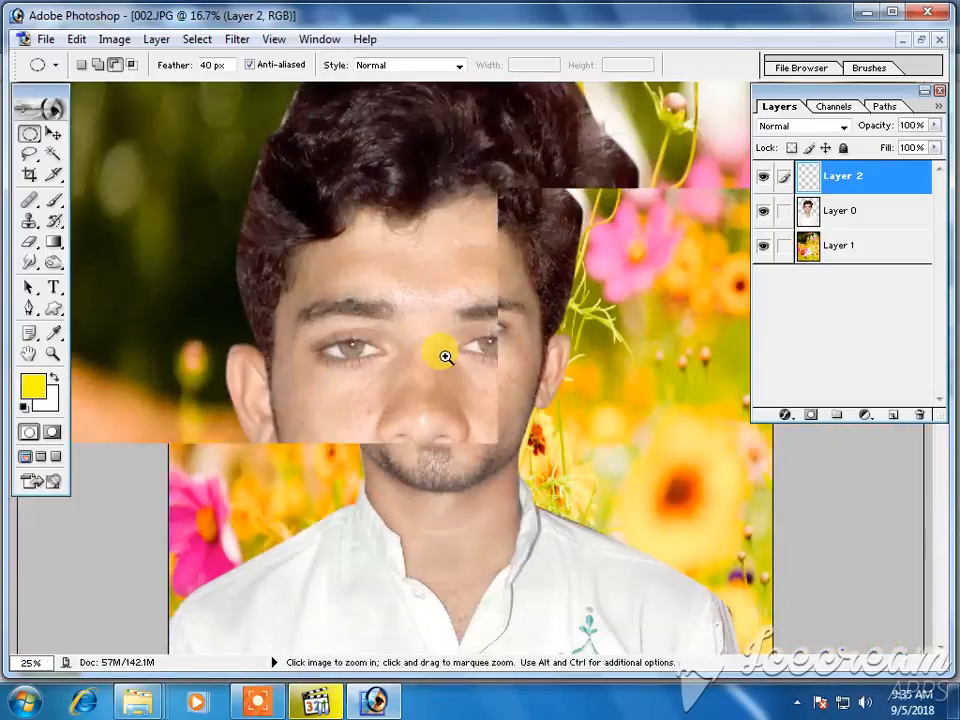
ctrl+click(449, 362)
drag(450, 415, 293, 314)
alt+click(386, 390)
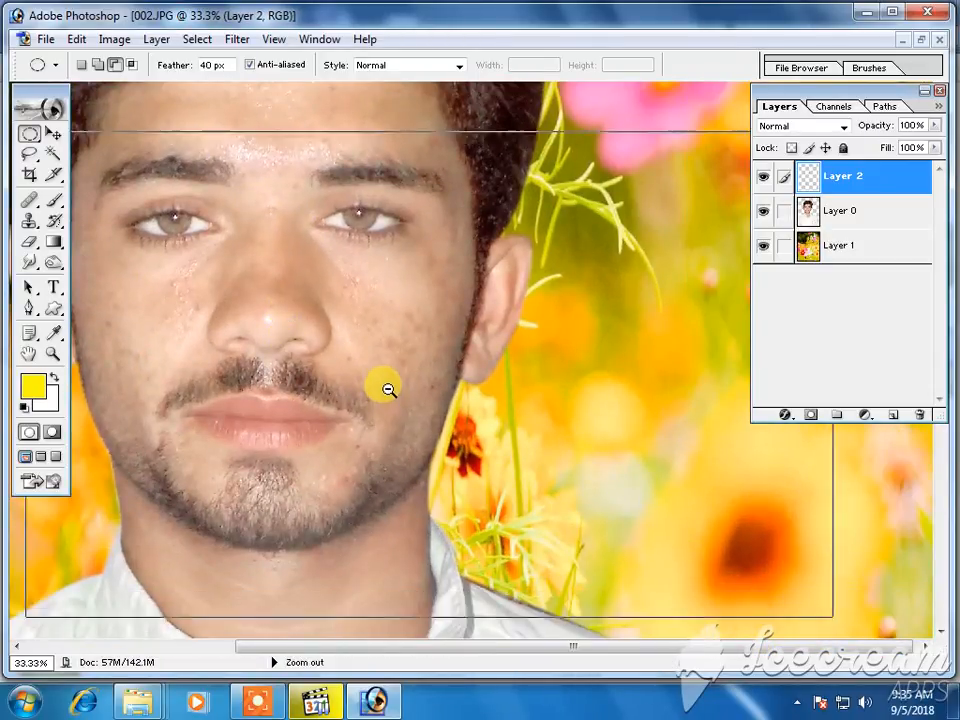
alt+click(386, 387)
alt+click(398, 388)
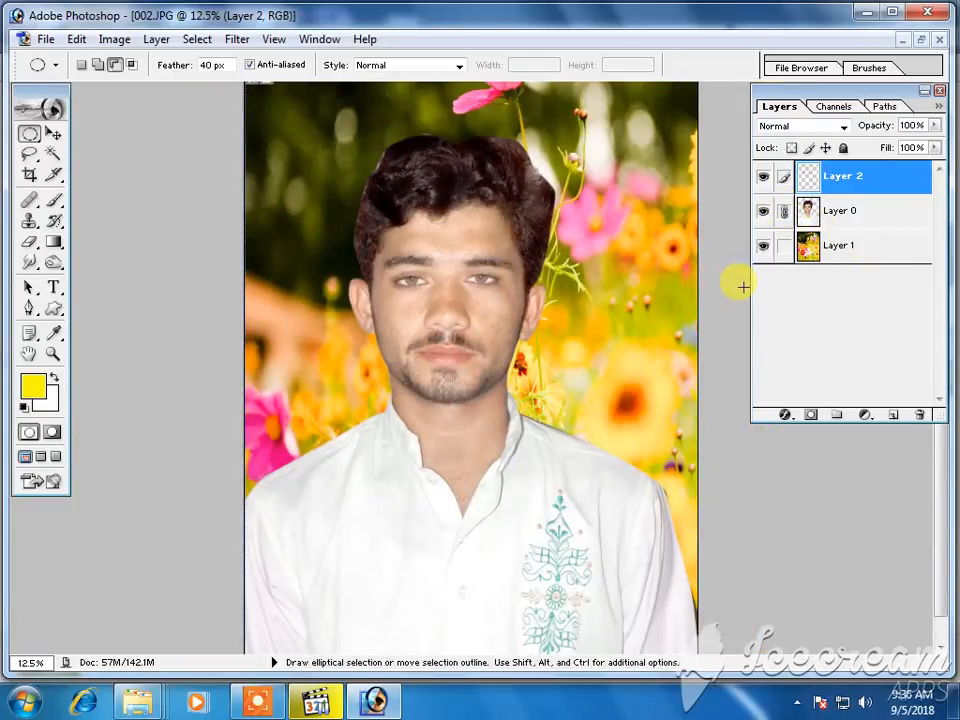
Merge the eye copy with the linked Layer 0 and duplicate the merged layer.
key(ctrl+e)
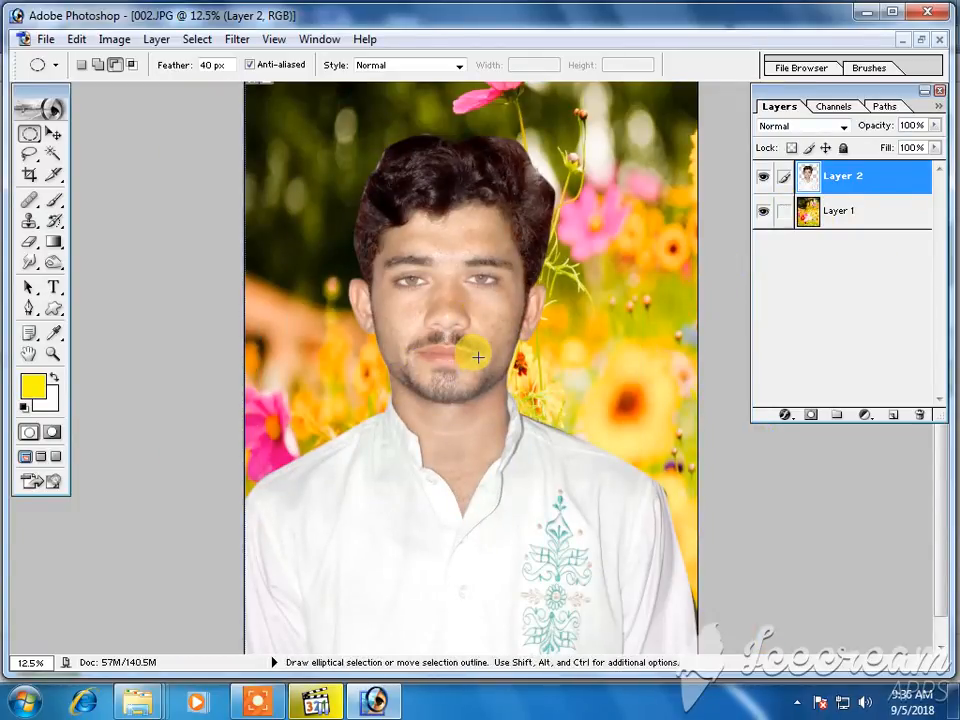
key(ctrl+j)
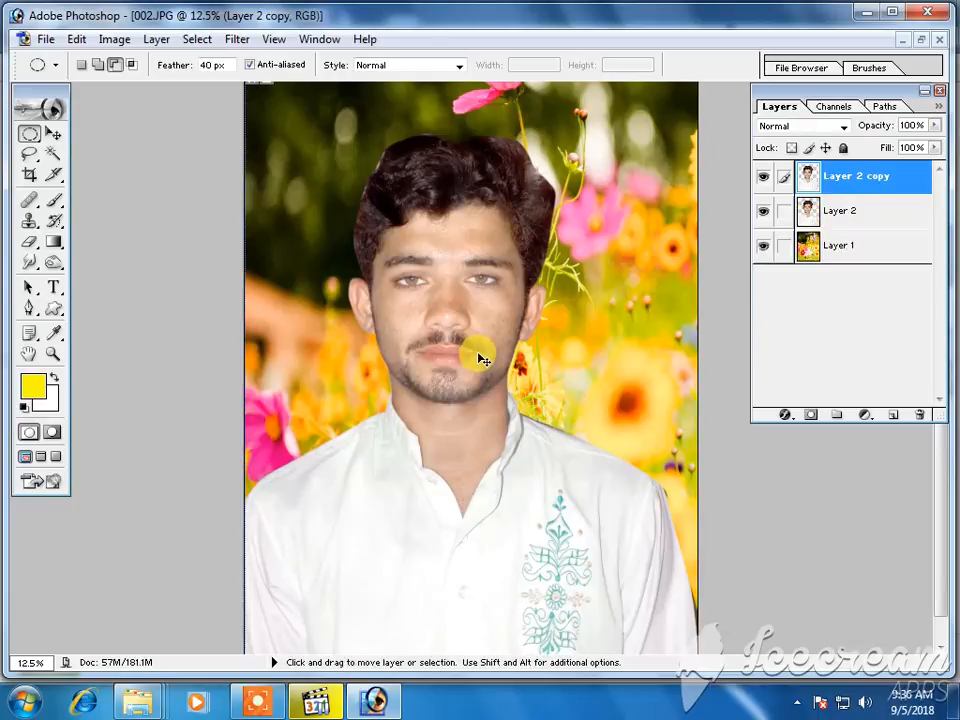
Try to apply Kodak's DIGITAL GEM Airbrush Professional filter to Layer 2 copy.
click(236, 39)
mouse_move(343, 546)
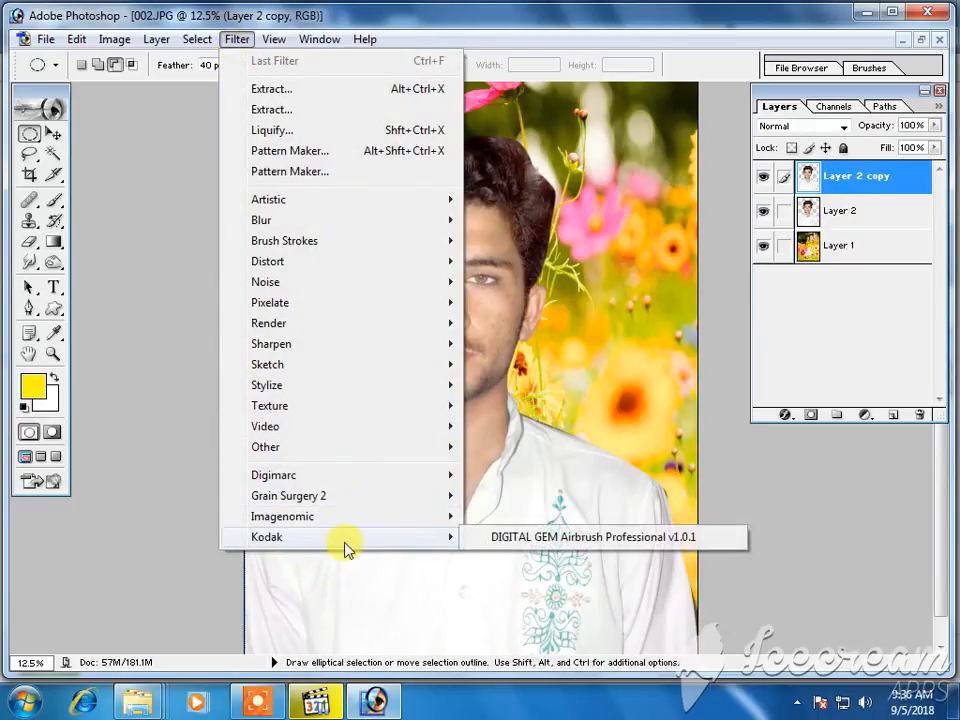
click(533, 538)
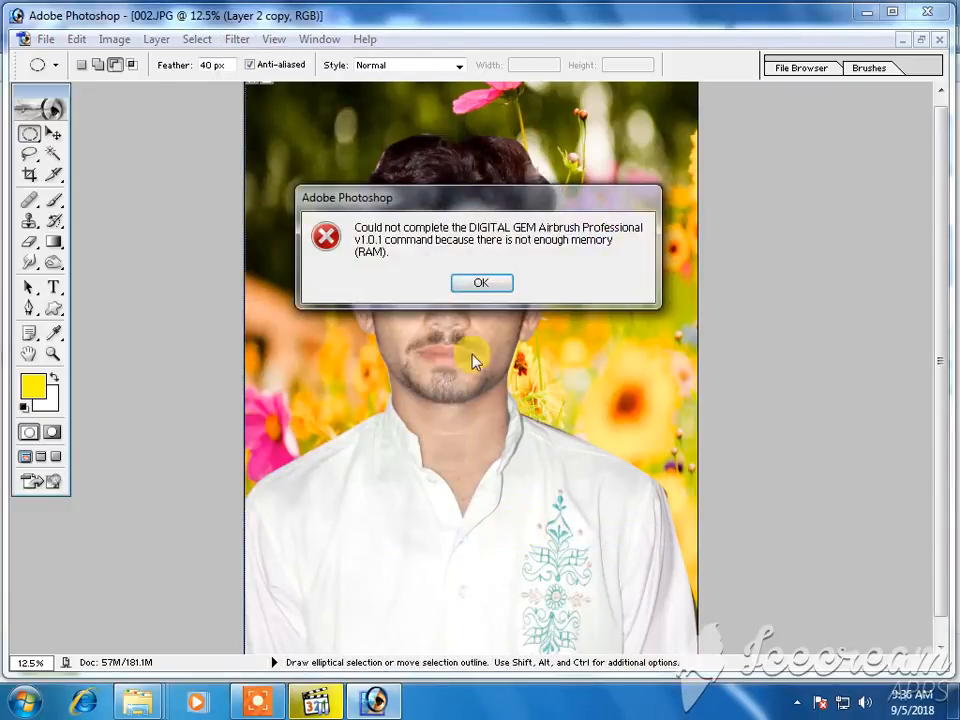
click(481, 285)
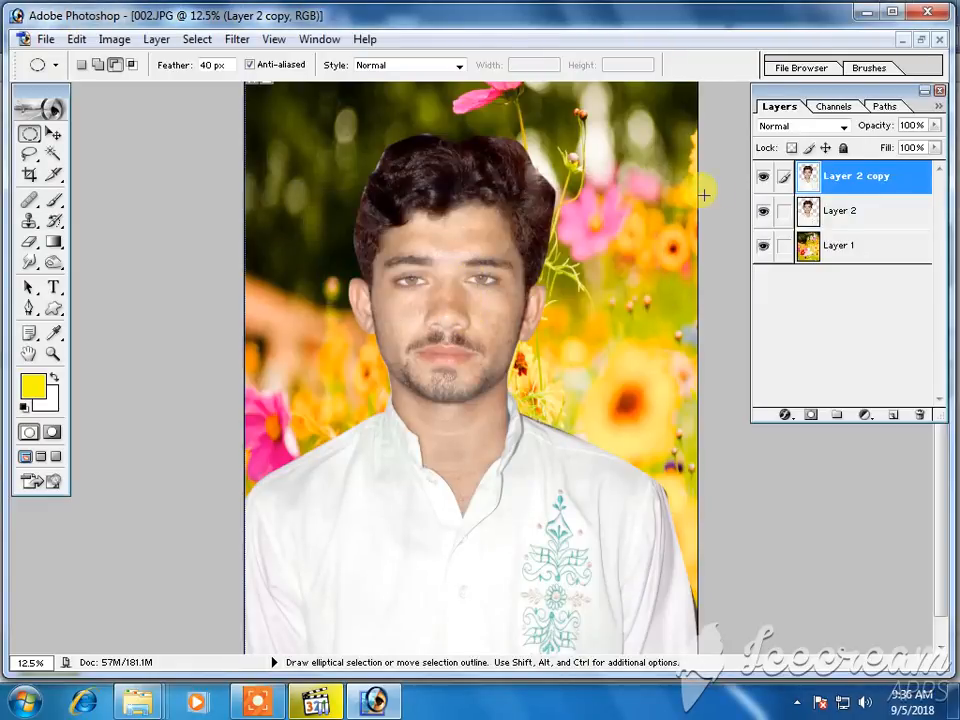
click(260, 709)
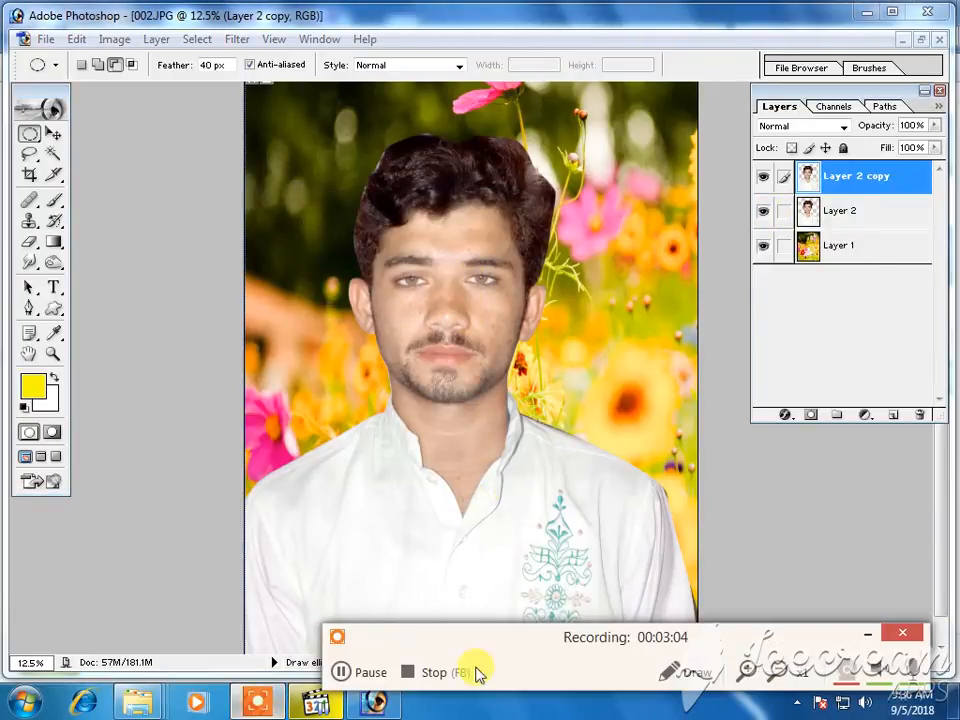
click(380, 685)
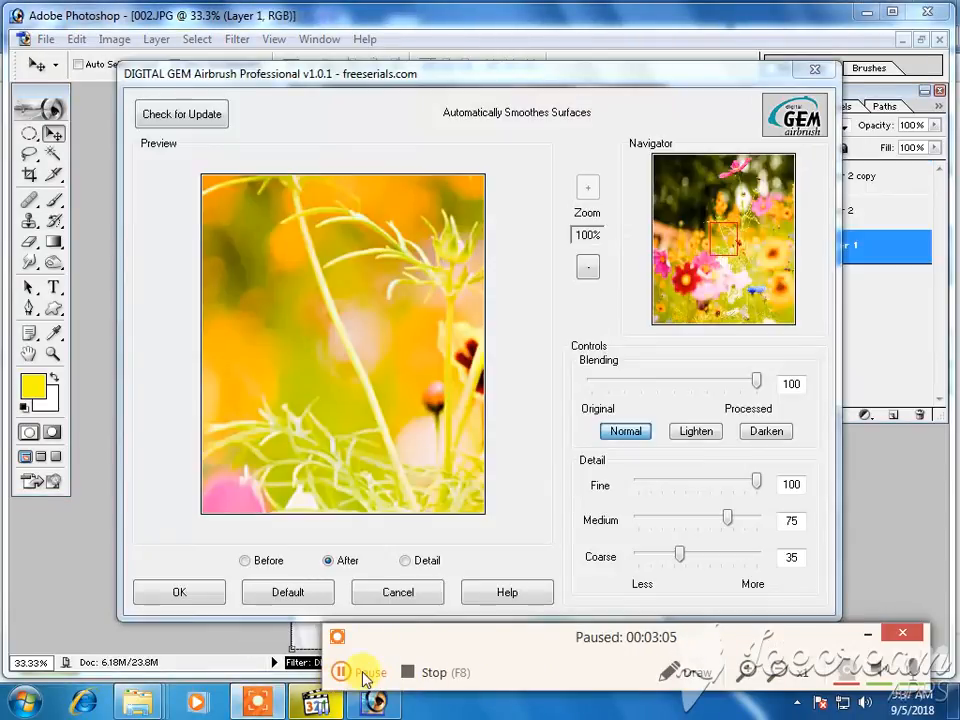
click(364, 686)
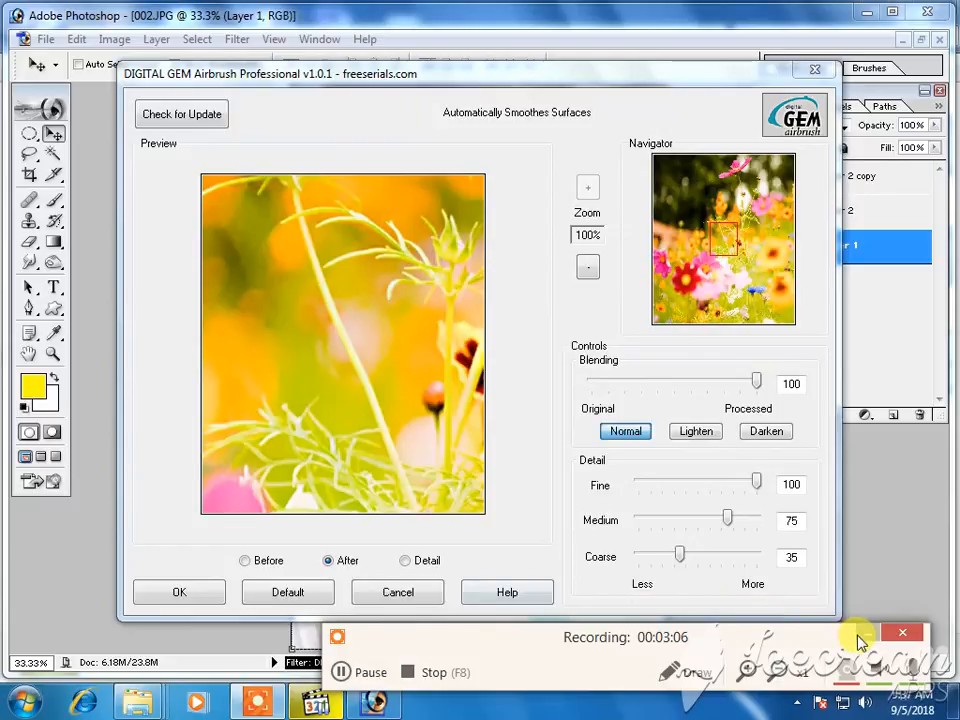
click(862, 633)
Smooth Layer 1 with DIGITAL GEM Airbrush at Blending 100, Fine 100, Medium 75 and Coarse 35, and apply the filter to Layer 2 copy.
click(190, 588)
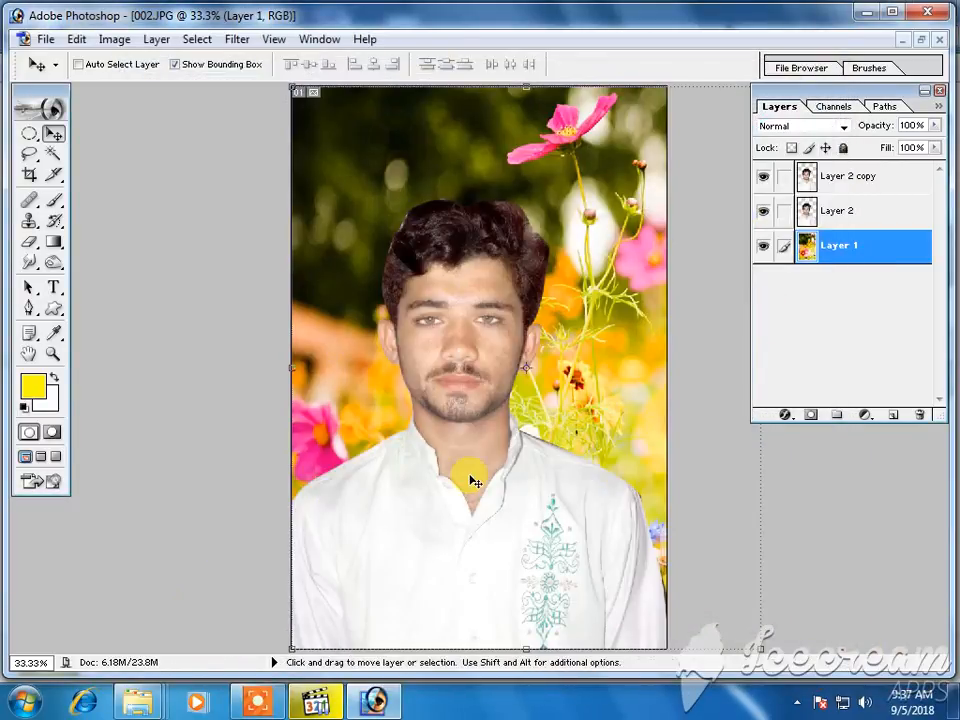
click(812, 180)
click(236, 39)
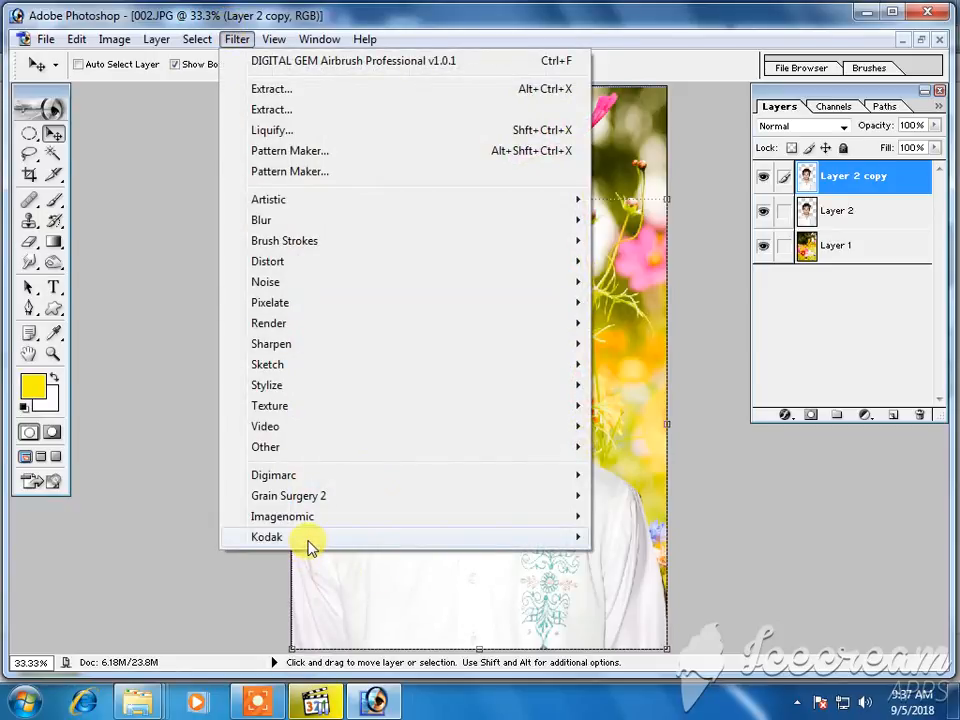
mouse_move(310, 541)
click(753, 541)
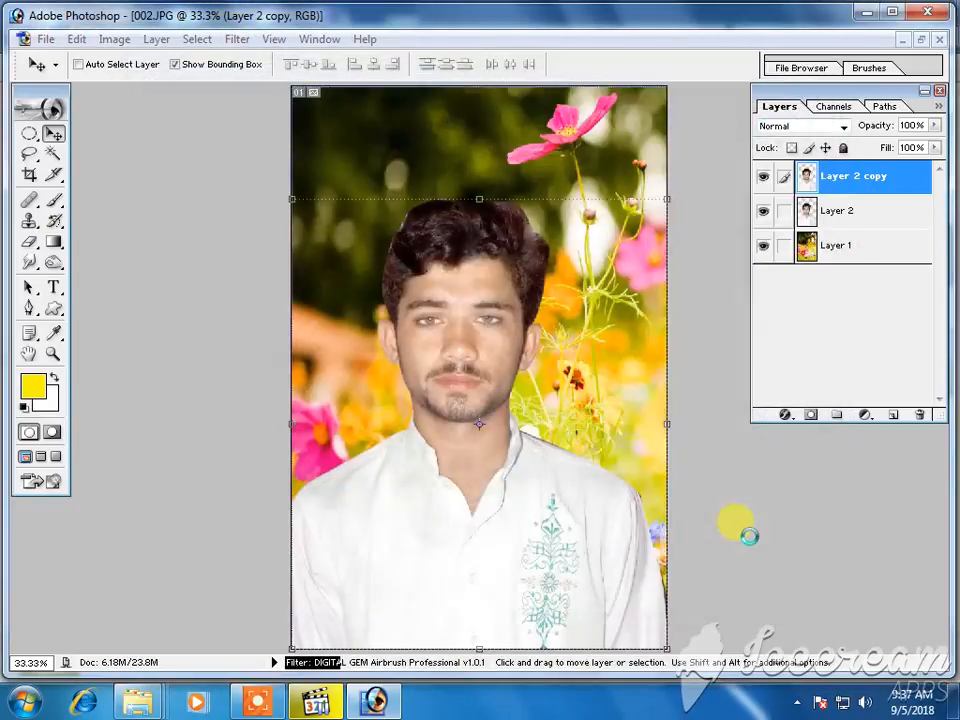
Examine the smoothed skin, eyes and beard on Layer 2 copy up close.
ctrl+click(487, 389)
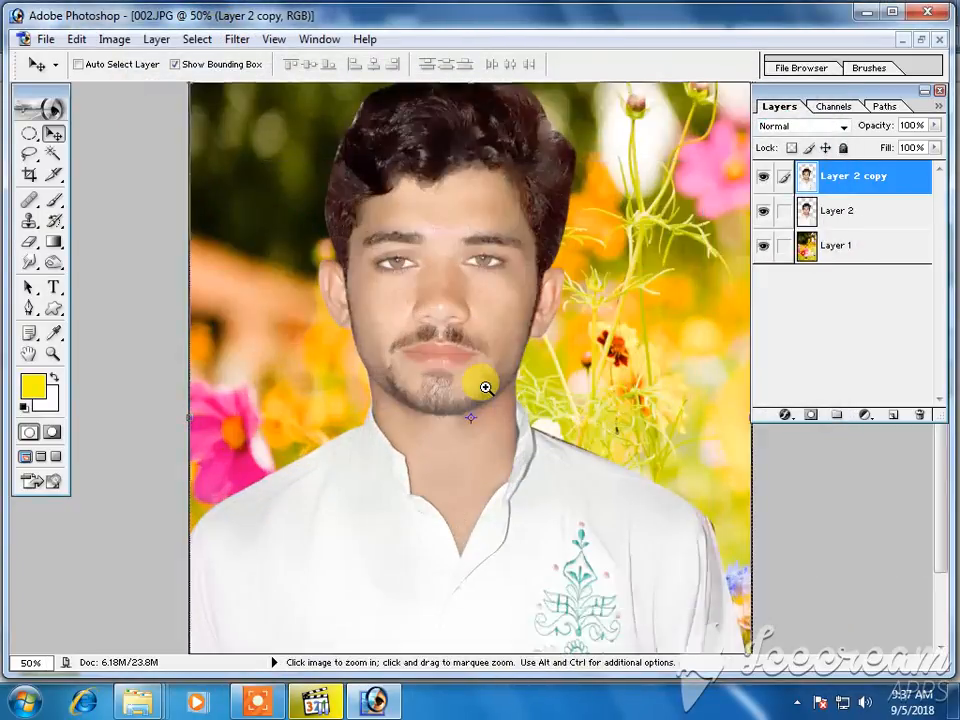
ctrl+click(485, 386)
ctrl+click(468, 350)
drag(450, 325, 429, 551)
drag(297, 405, 326, 525)
drag(377, 546, 306, 465)
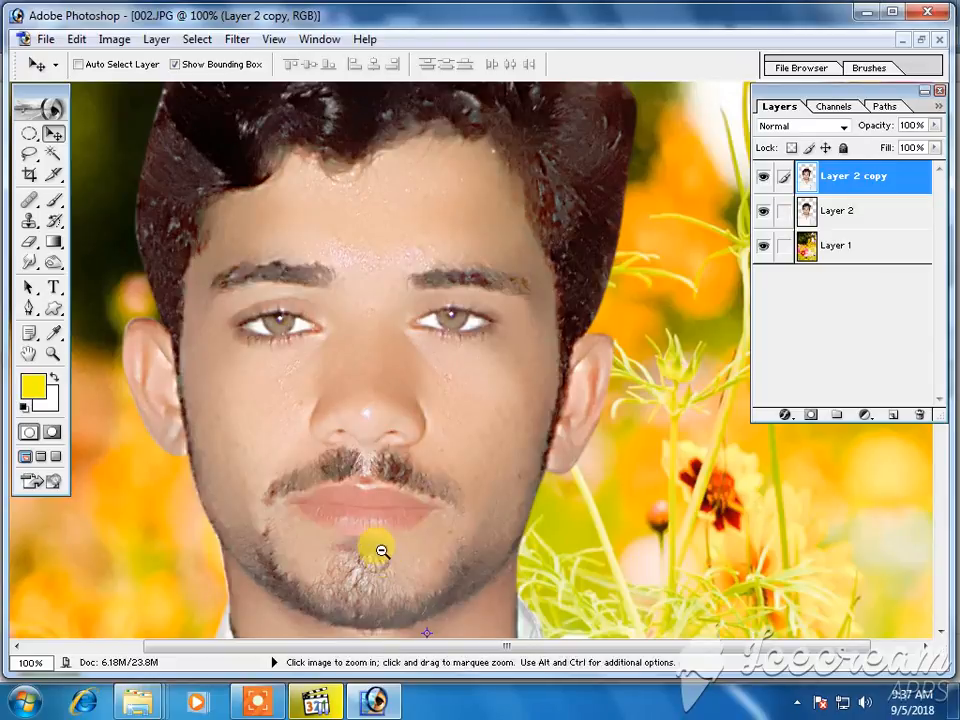
alt+click(414, 452)
alt+click(516, 499)
alt+click(490, 565)
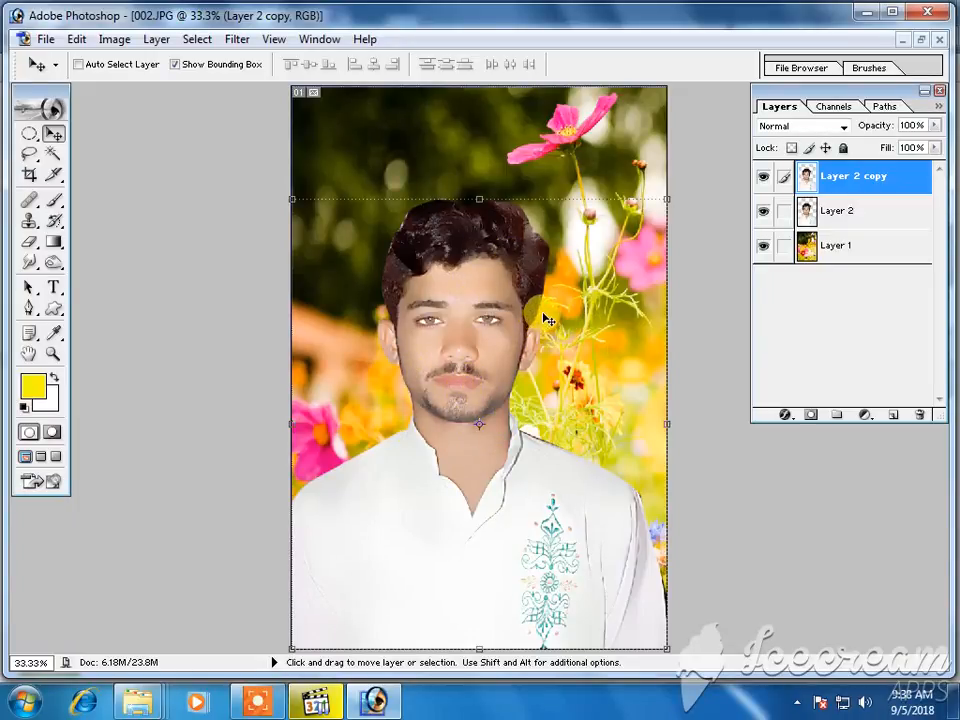
Erase the smoothed shirt area from Layer 2 copy with the Eraser, reducing the brush size from 300 to 175.
key(e)
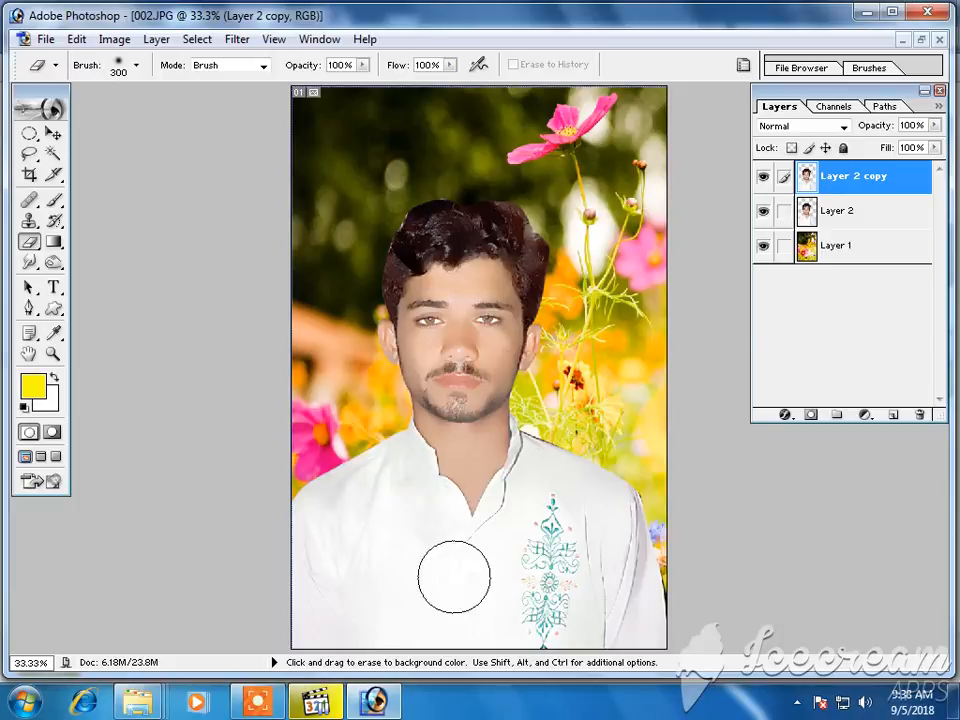
ctrl+click(621, 542)
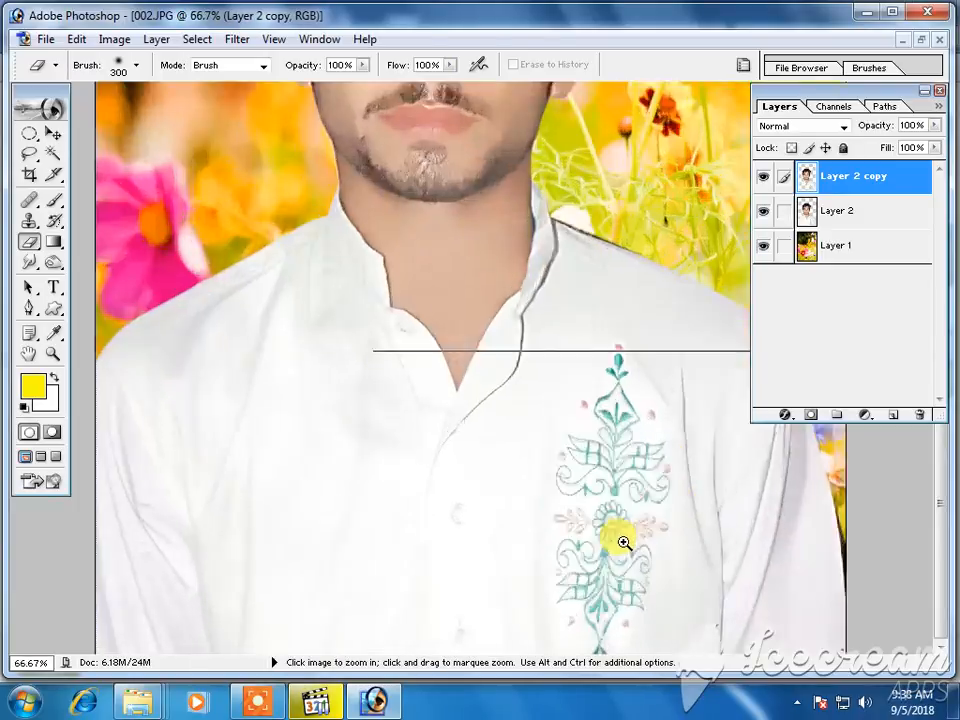
ctrl+click(621, 542)
key(bracketleft)
key(bracketleft)
key(bracketleft)
key(bracketleft)
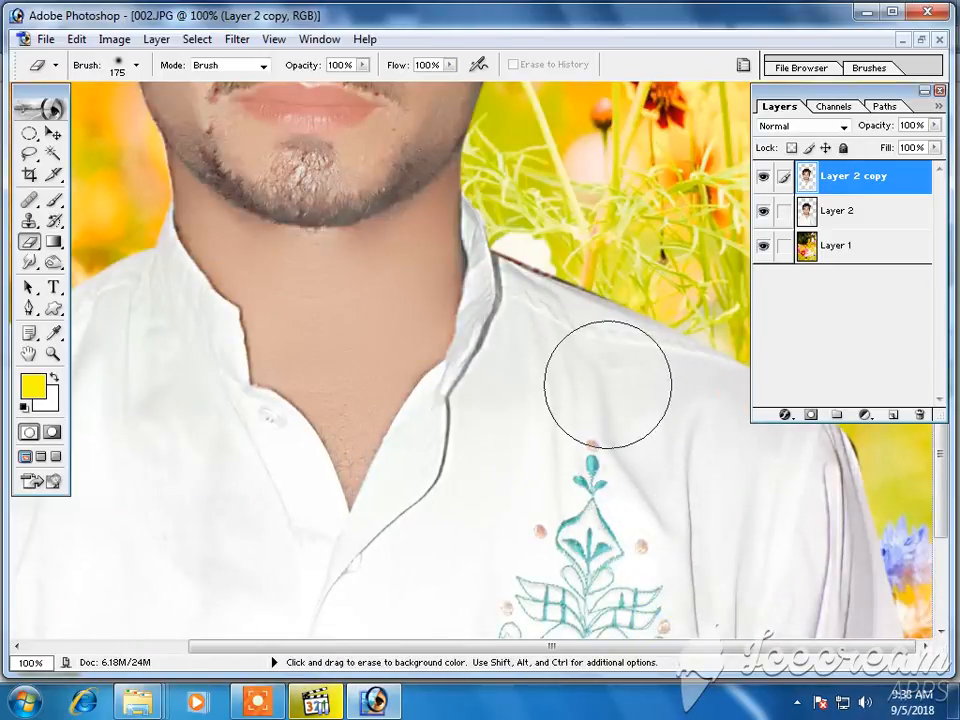
Erase the smoothing over the beard, moustache and lips on Layer 2 copy with eraser brushes from 150 down to 80.
mouse_move(450, 375)
mouse_down()
mouse_move(490, 645)
mouse_move(521, 658)
mouse_up()
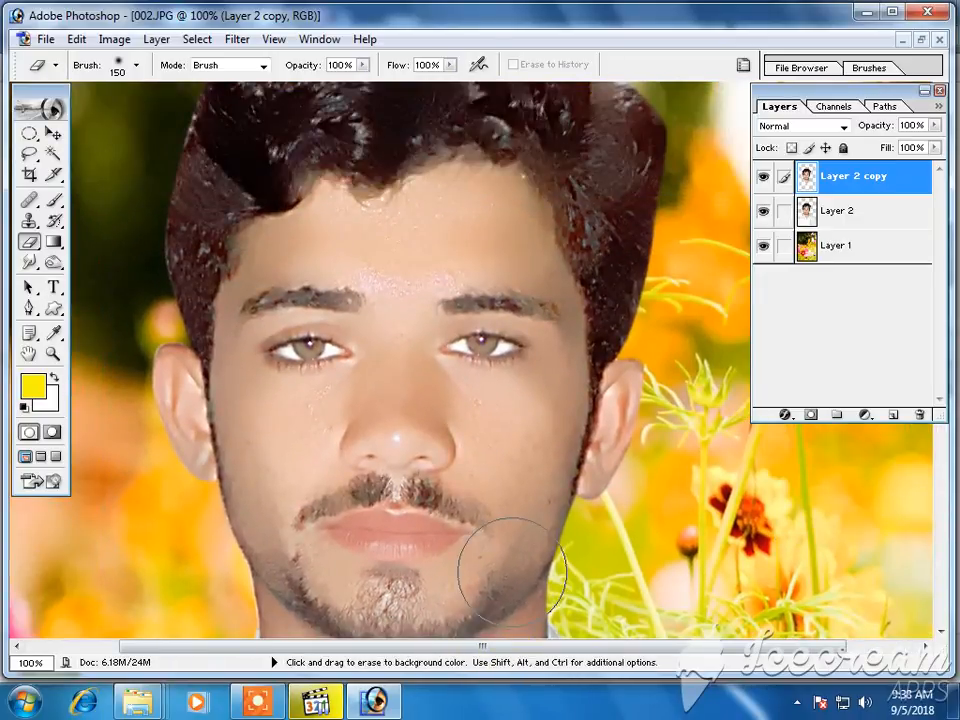
drag(480, 585, 502, 466)
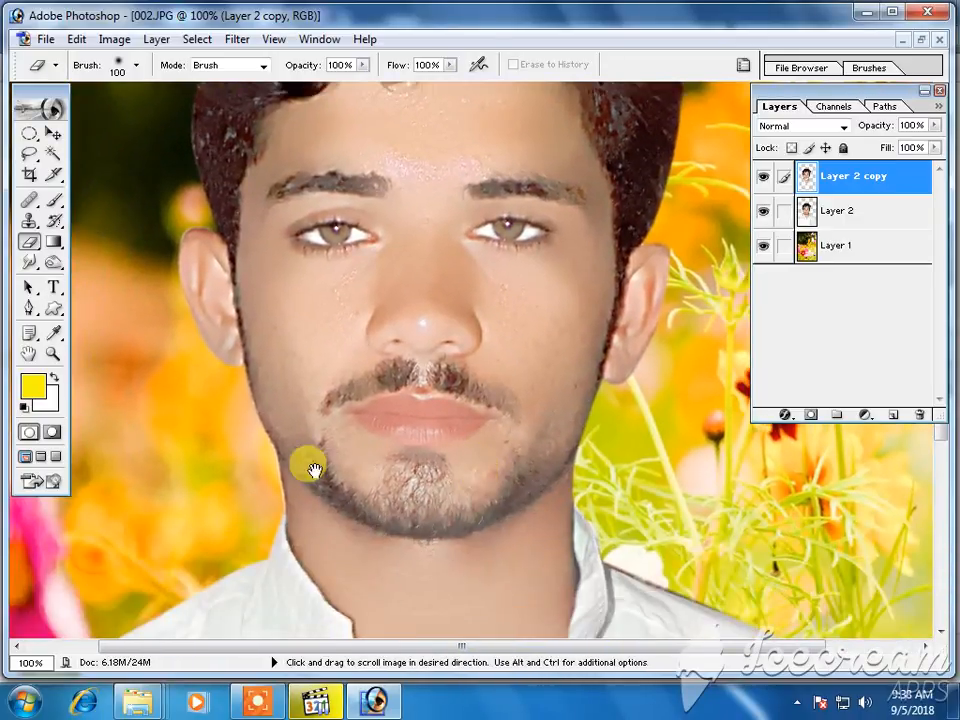
drag(315, 467, 345, 520)
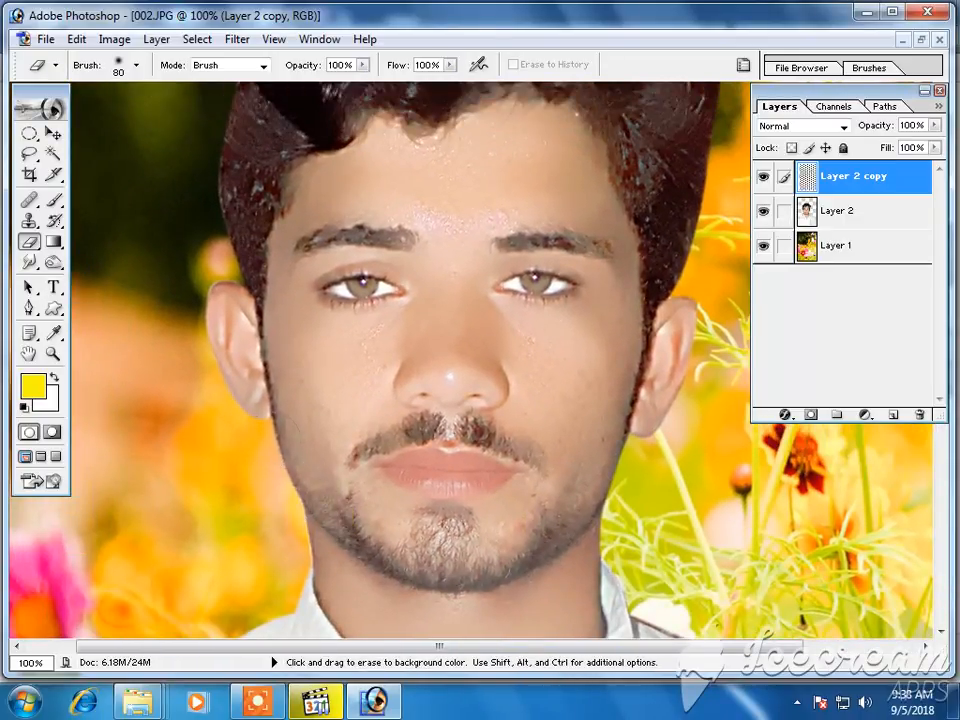
Erase the smoothing over the hair and ears on Layer 2 copy with an 80-size eraser brush.
drag(652, 370, 645, 535)
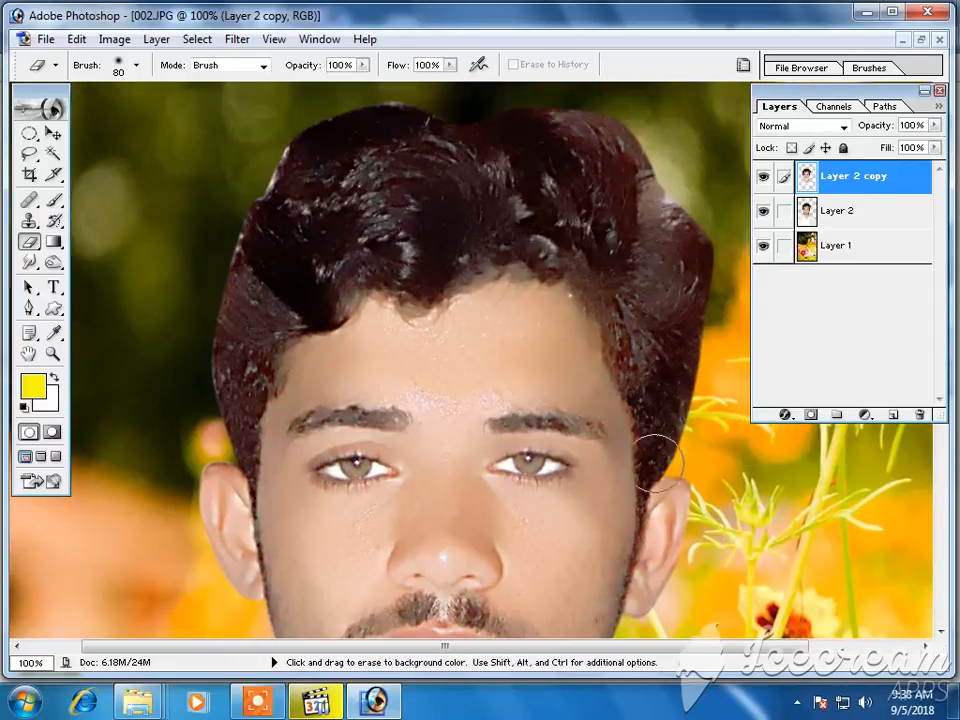
drag(690, 250, 695, 398)
drag(189, 463, 240, 309)
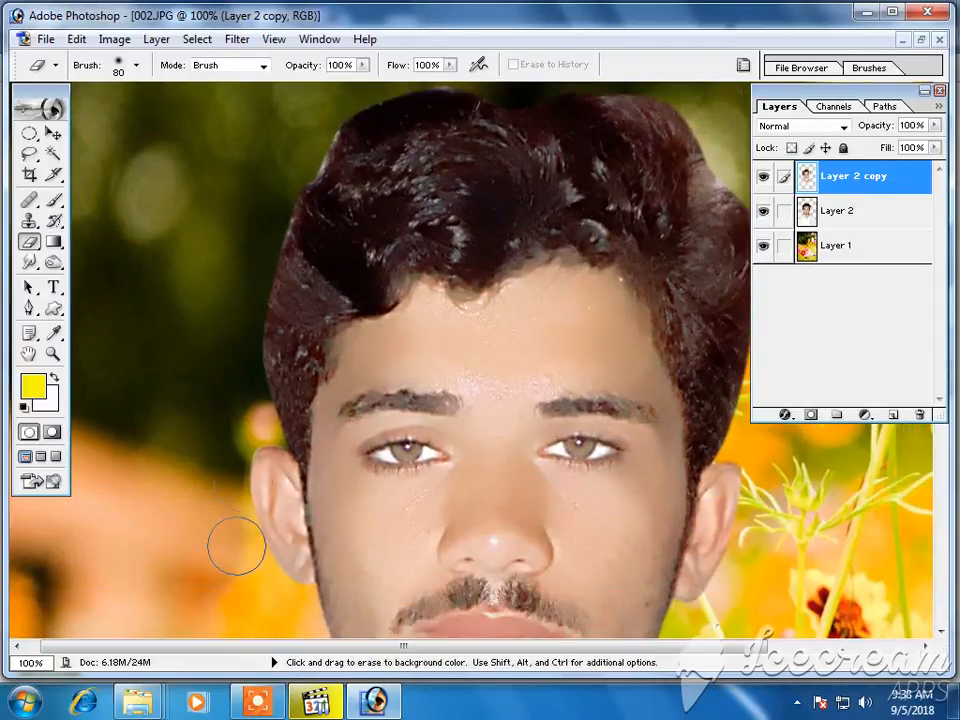
Erase the smoothing over the eyes, eyebrows and remaining hair on Layer 2 copy with 60- and 50-size eraser brushes.
drag(270, 546, 275, 414)
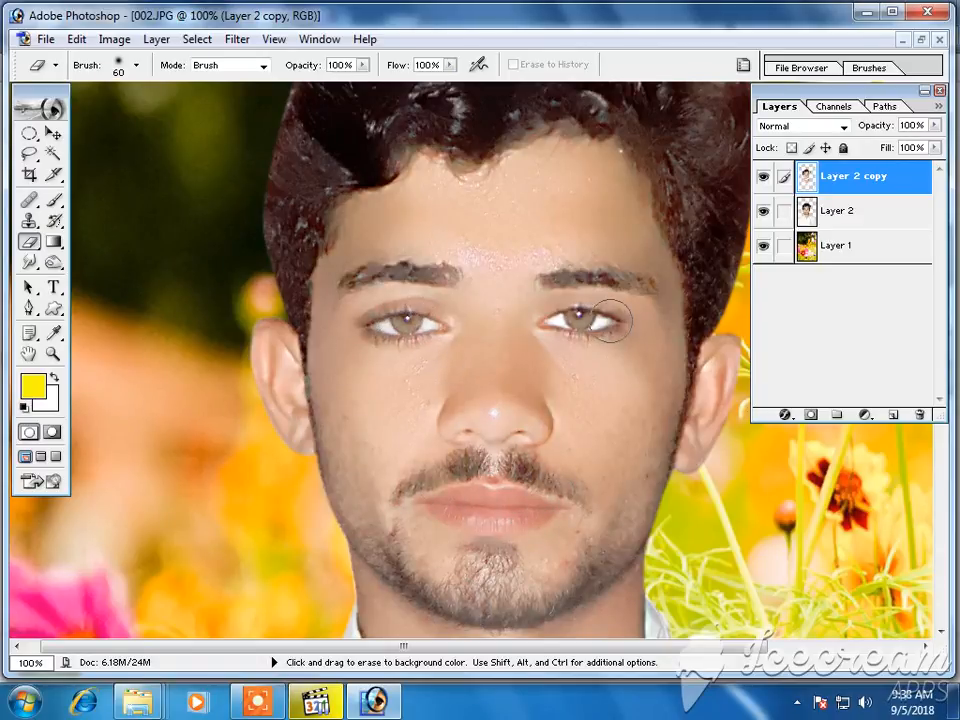
key(space)
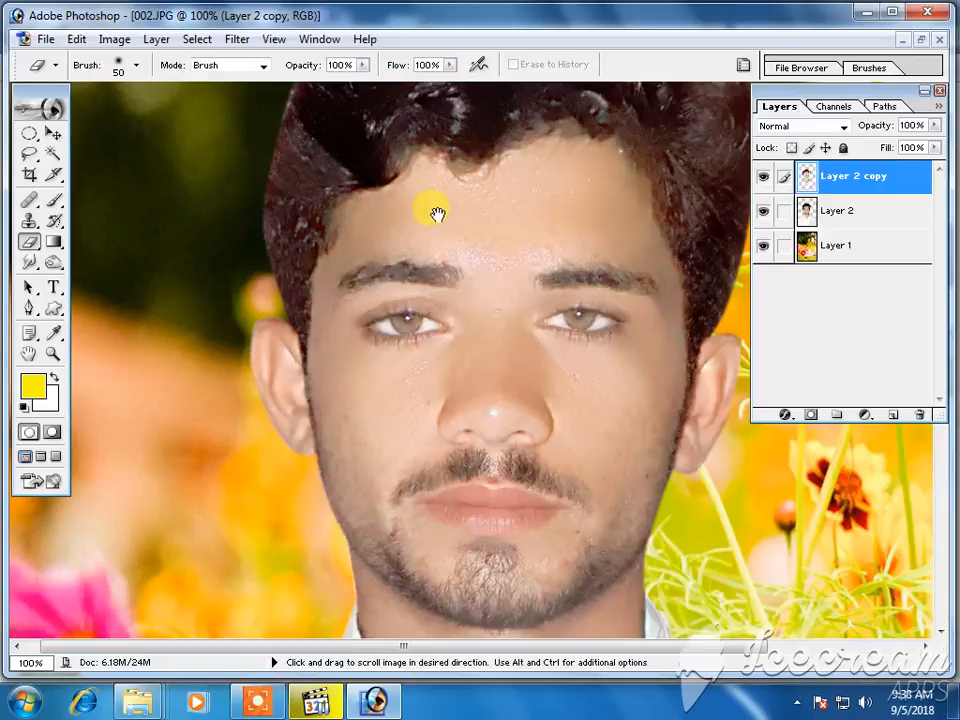
drag(437, 213, 427, 425)
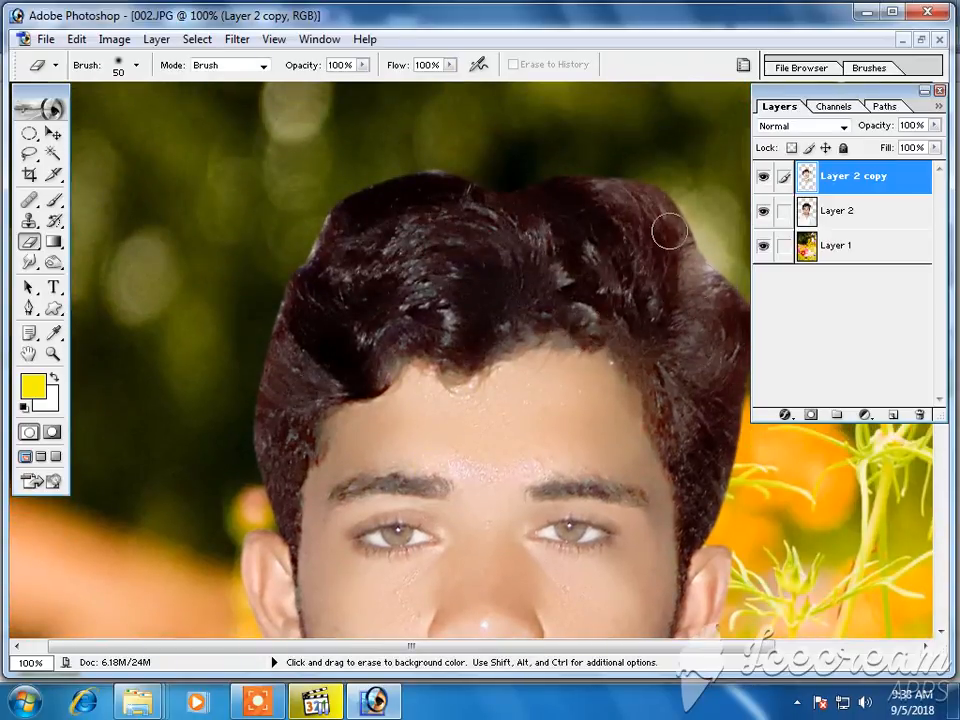
key(alt+space)
alt+click(676, 544)
alt+click(676, 544)
alt+click(677, 544)
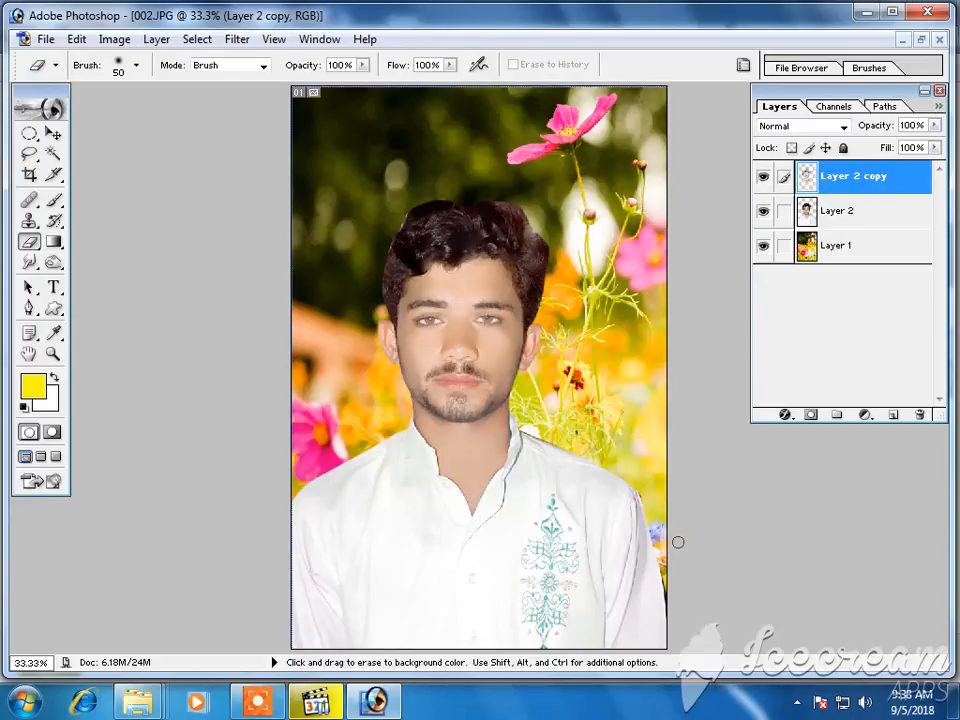
Check the erased areas by hiding and reshowing Layer 2, and merge it with Layer 2 copy as linked layers.
click(762, 214)
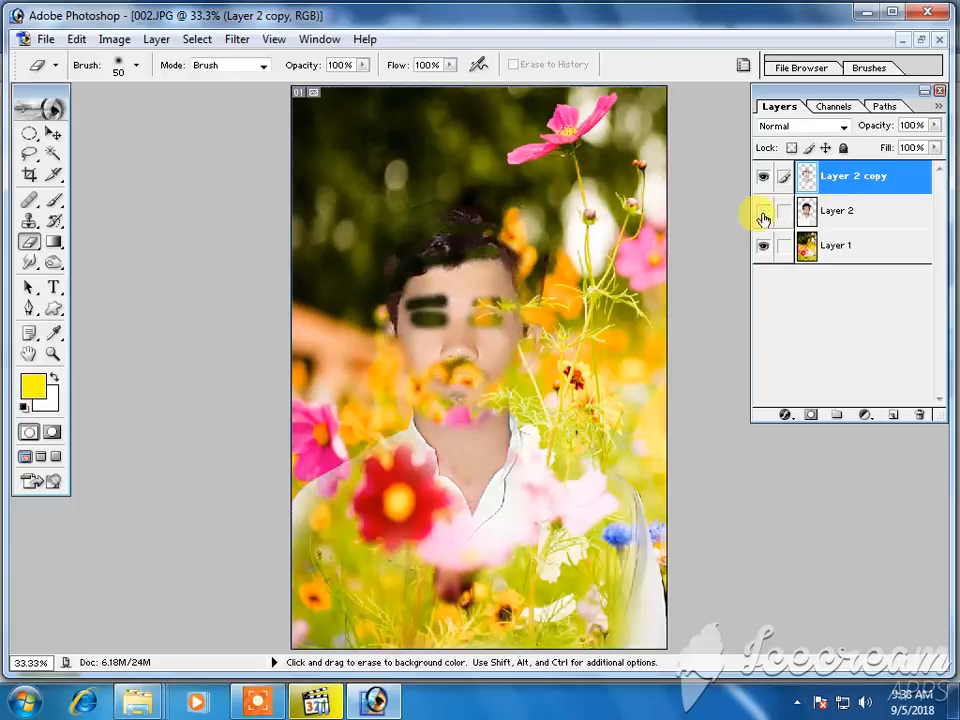
click(763, 216)
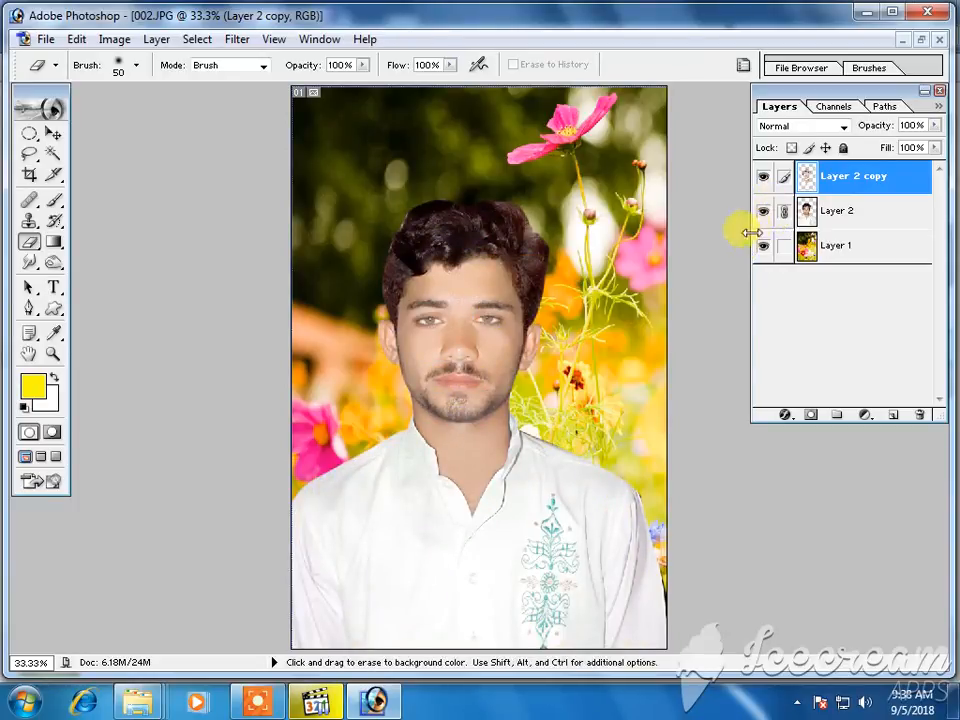
key(ctrl+e)
key(v)
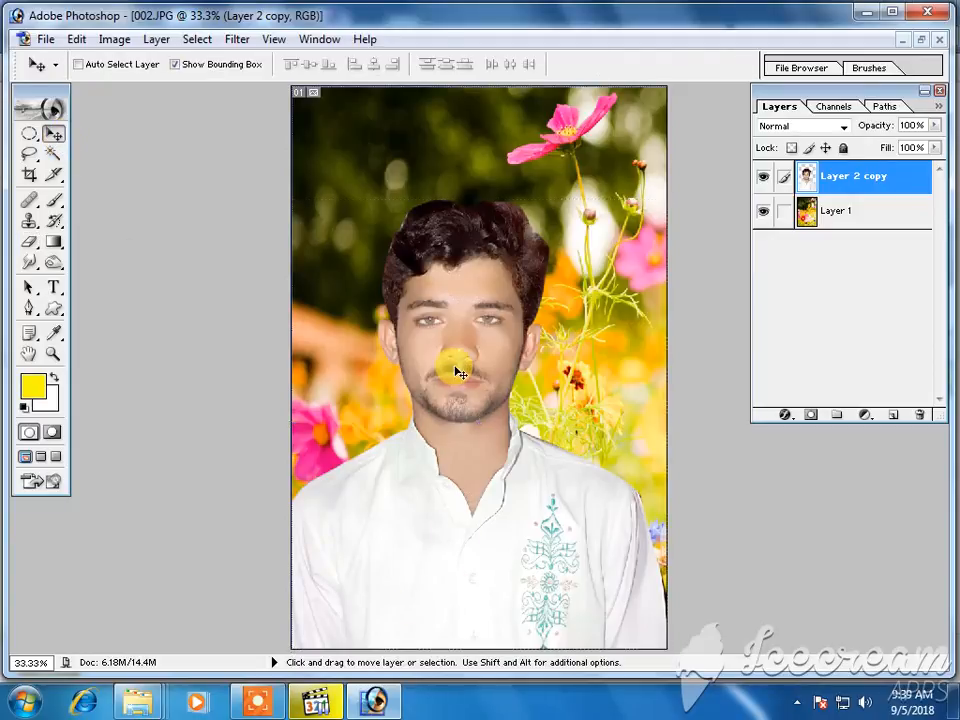
Raise the saturation of Layer 2 copy to +18 with Hue/Saturation.
key(i)
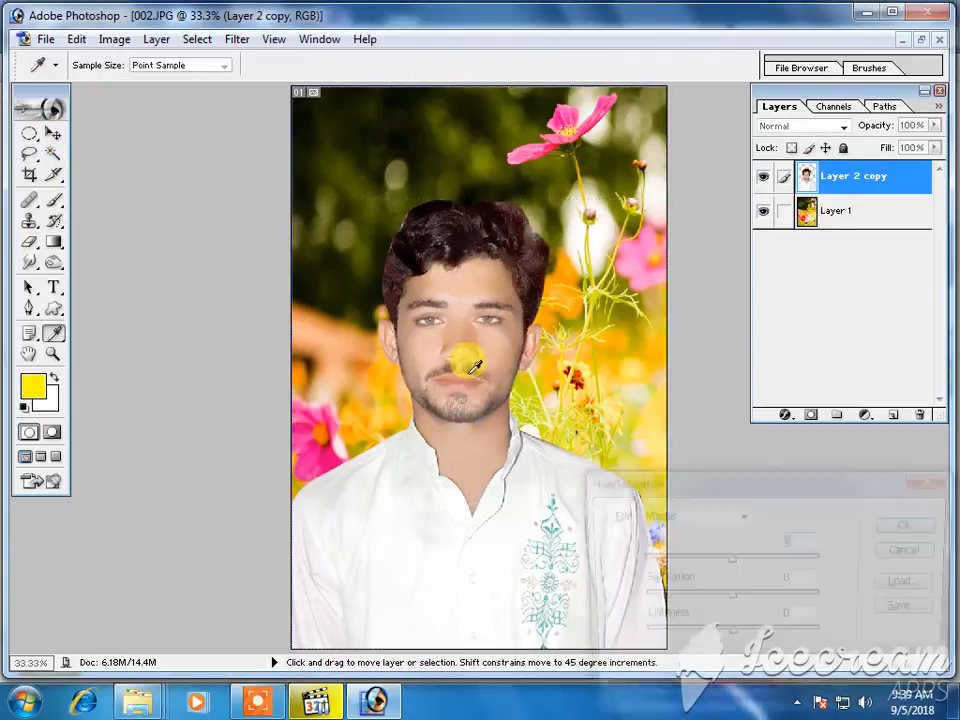
key(ctrl+u)
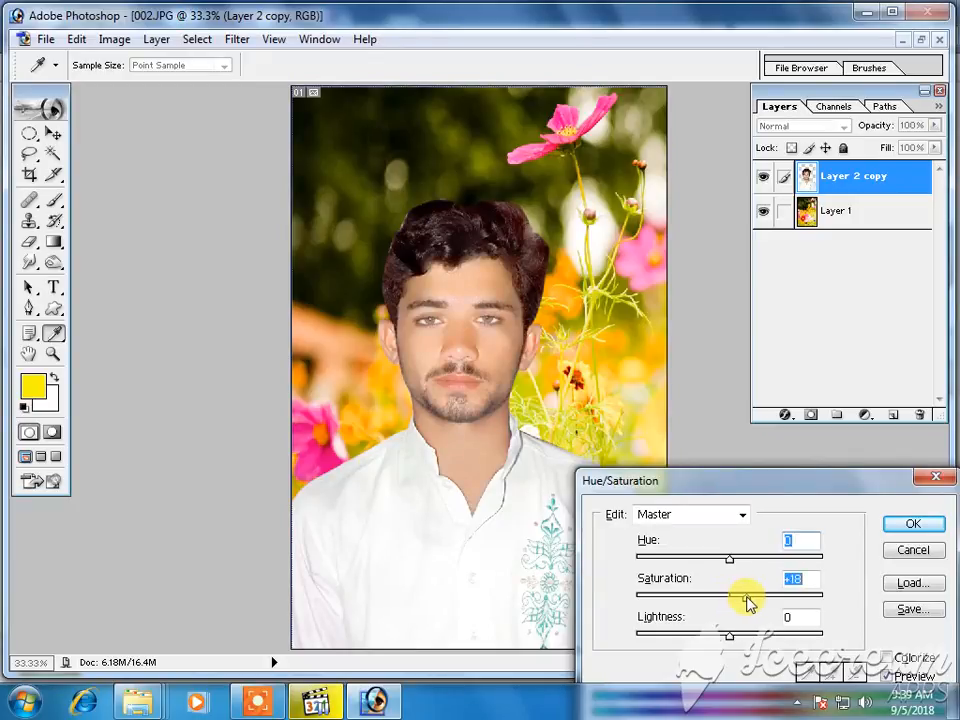
key(Return)
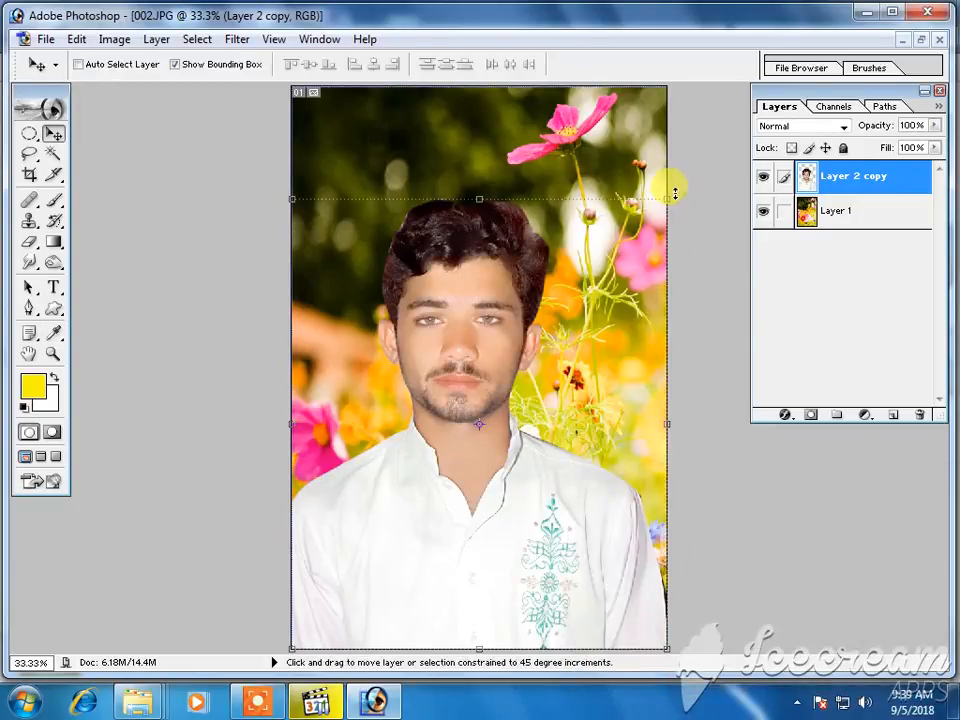
Scale the man on Layer 2 copy up slightly from the upper corner and apply the transformation.
drag(673, 191, 693, 179)
key(Return)
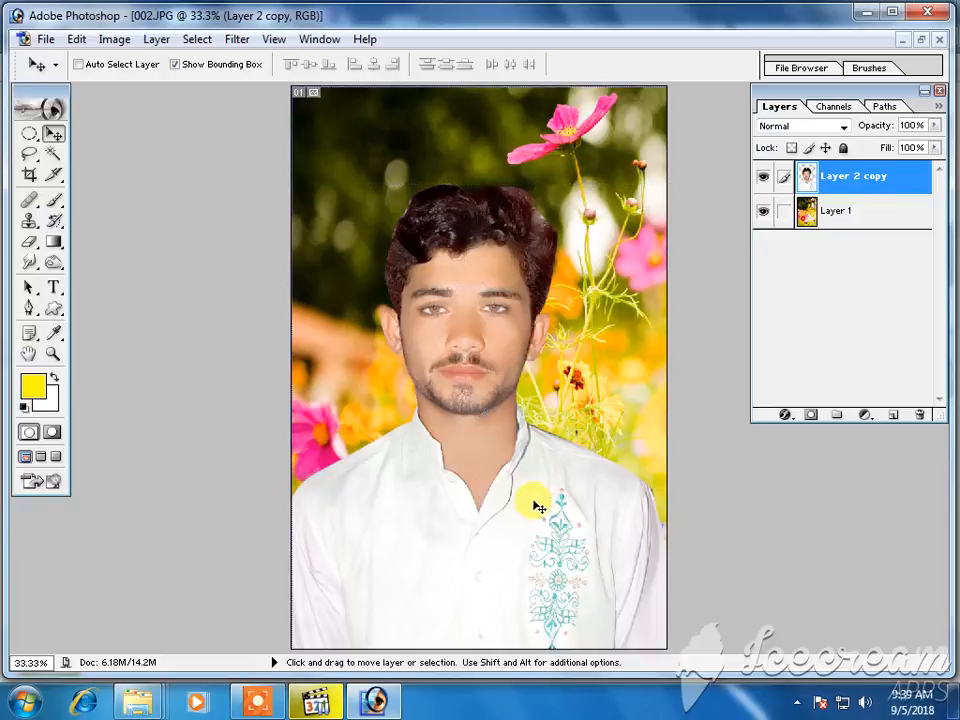
key(ctrl+minus)
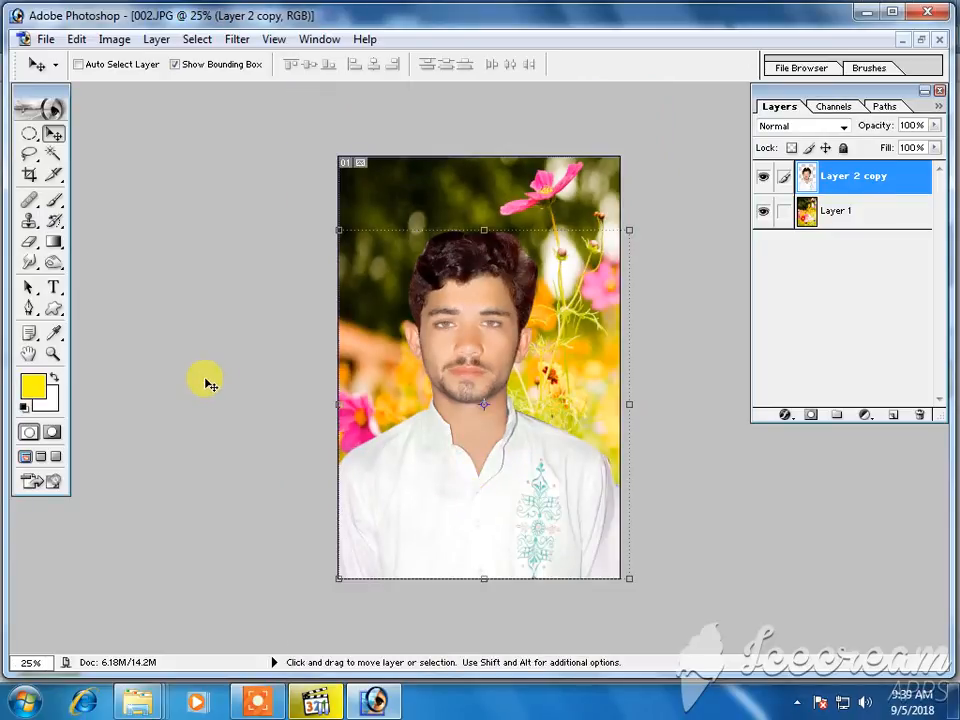
click(29, 133)
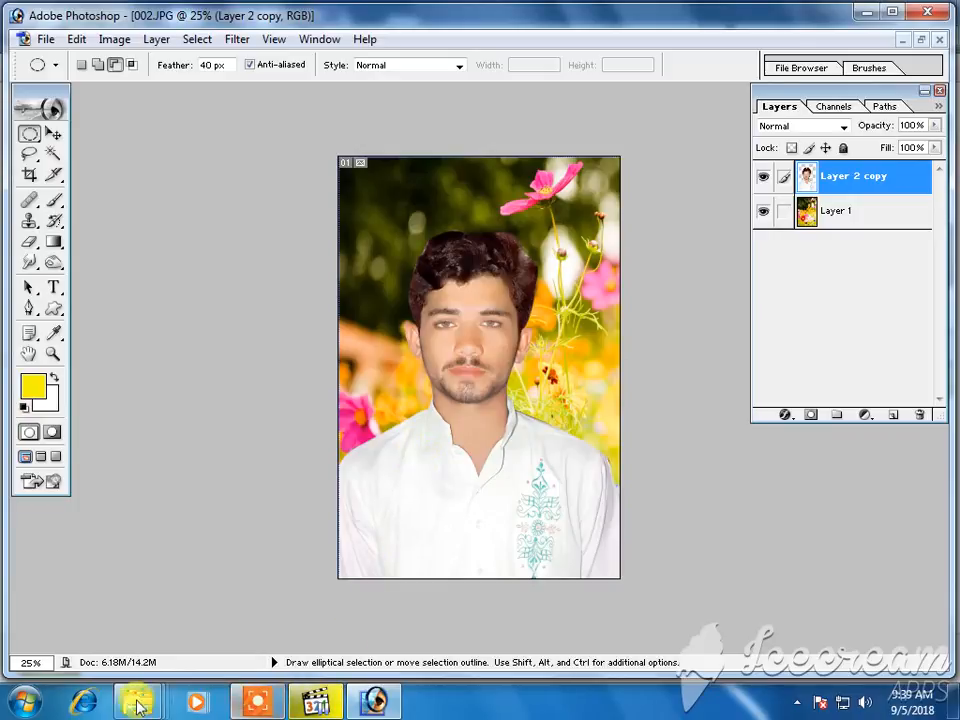
mouse_move(137, 700)
click(354, 563)
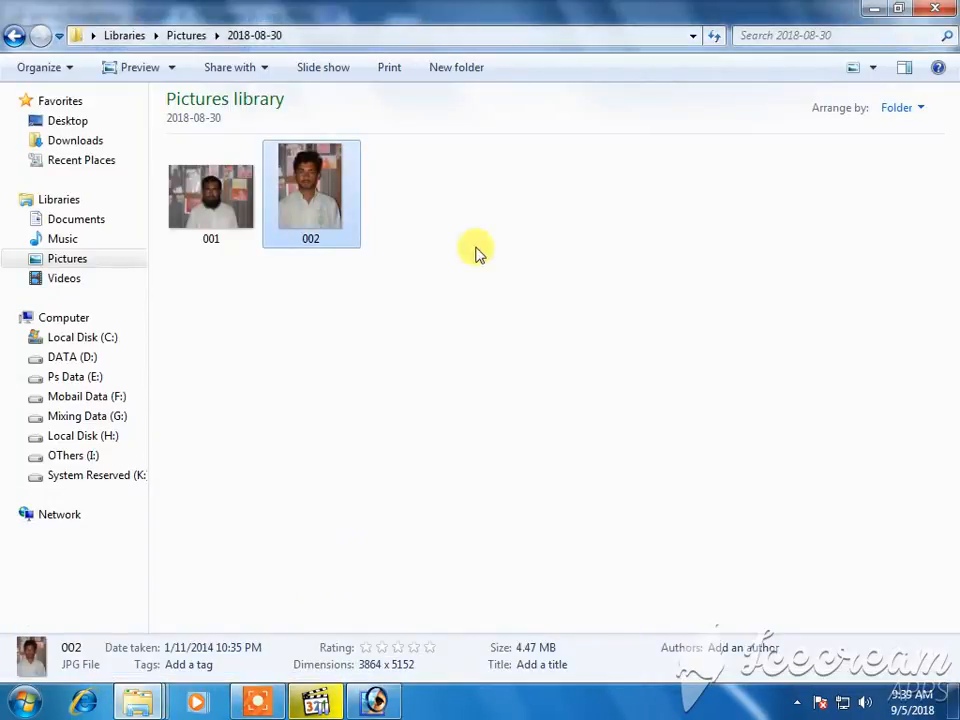
click(912, 15)
click(113, 545)
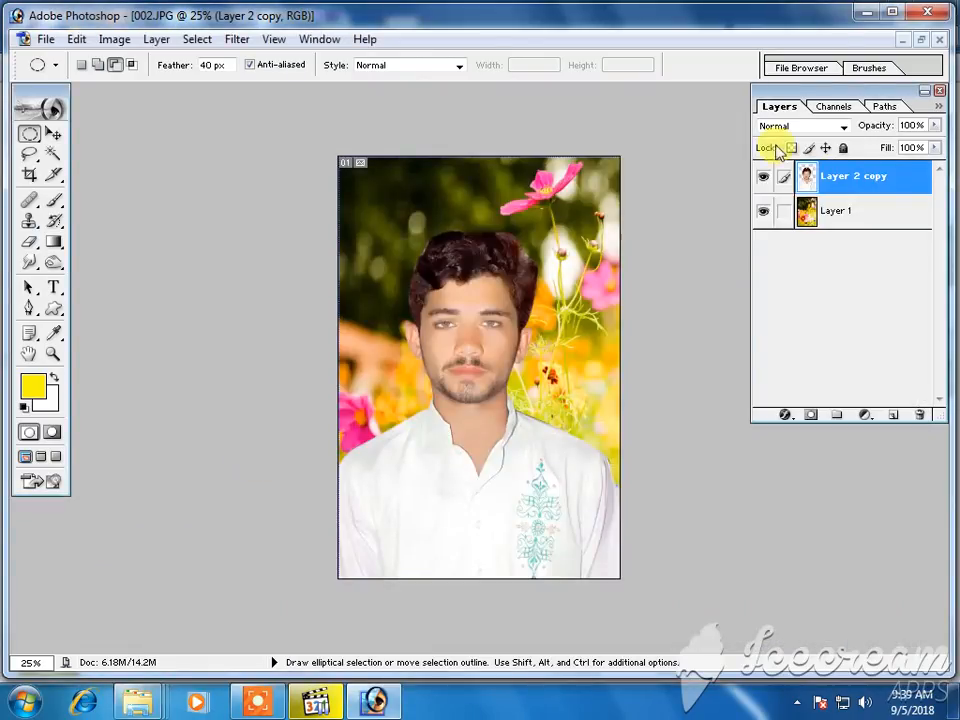
click(260, 701)
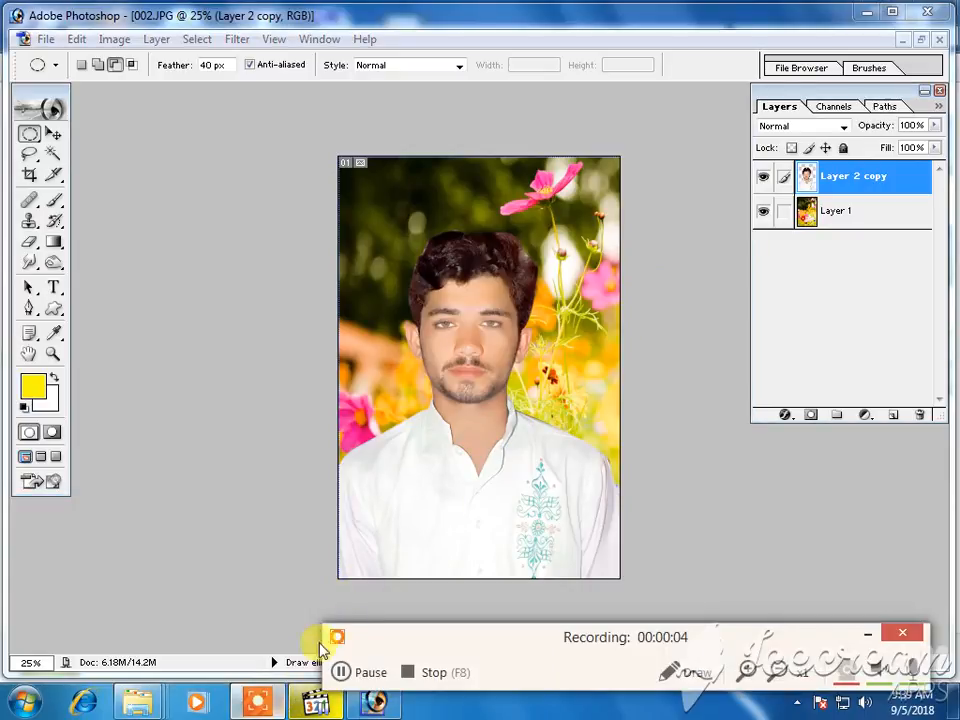
click(341, 672)
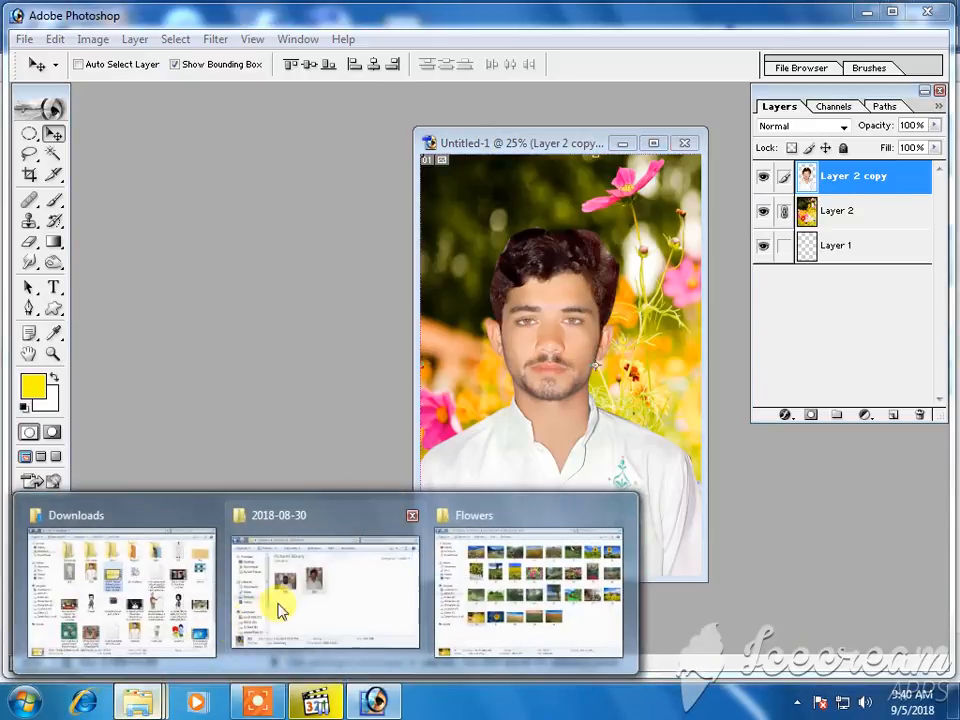
Open the original photo 002 from the 2018-08-30 folder in Photoshop and arrange its window beside Untitled-1.
click(279, 606)
drag(496, 365, 124, 514)
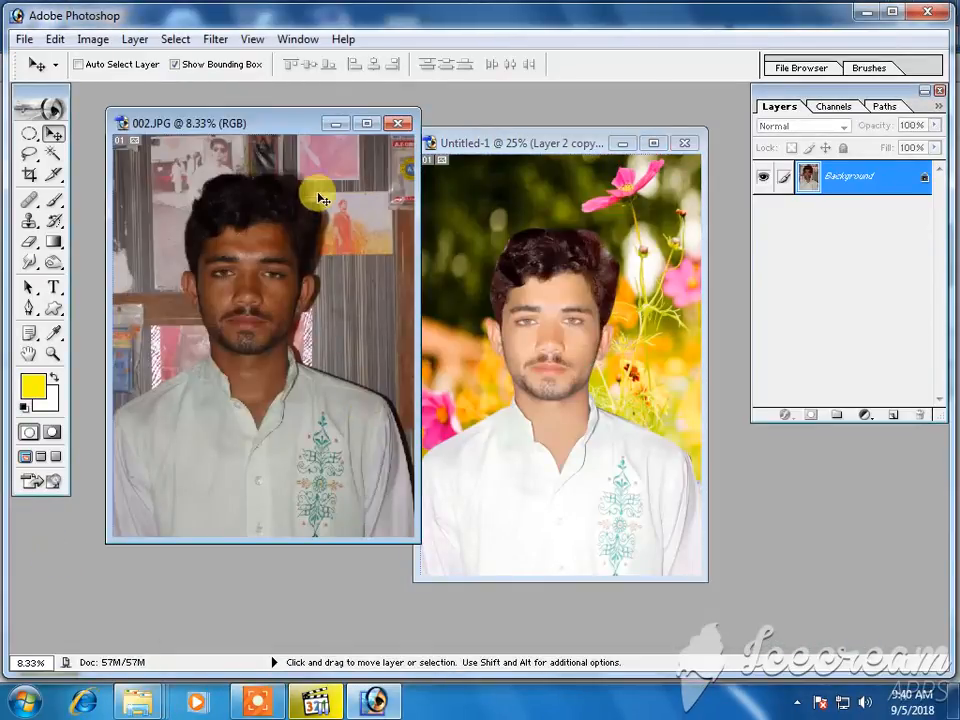
click(598, 146)
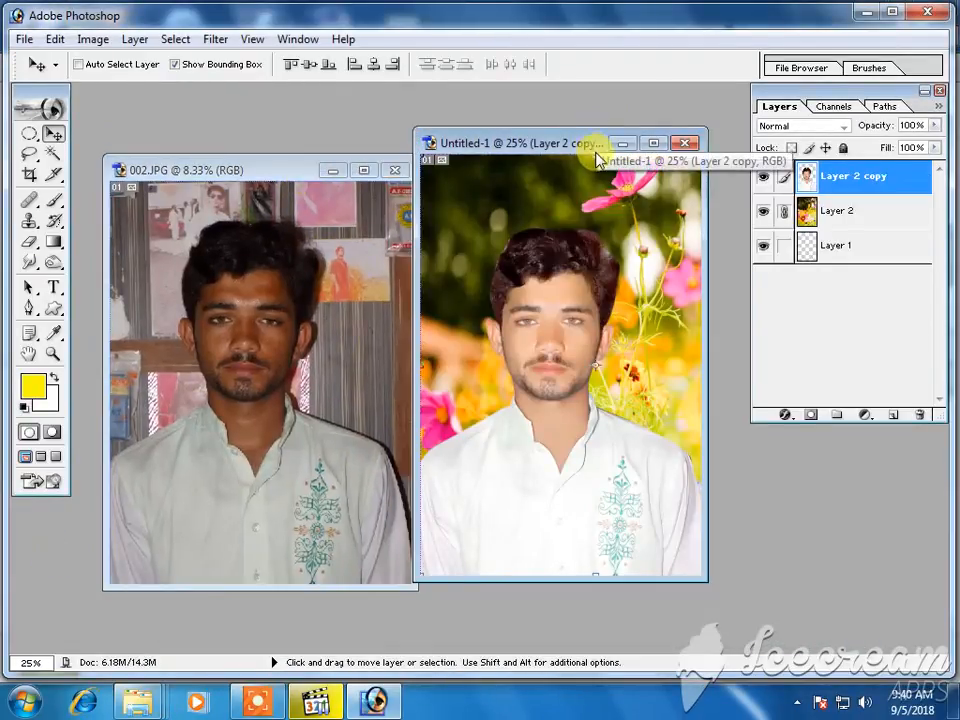
drag(568, 146, 585, 170)
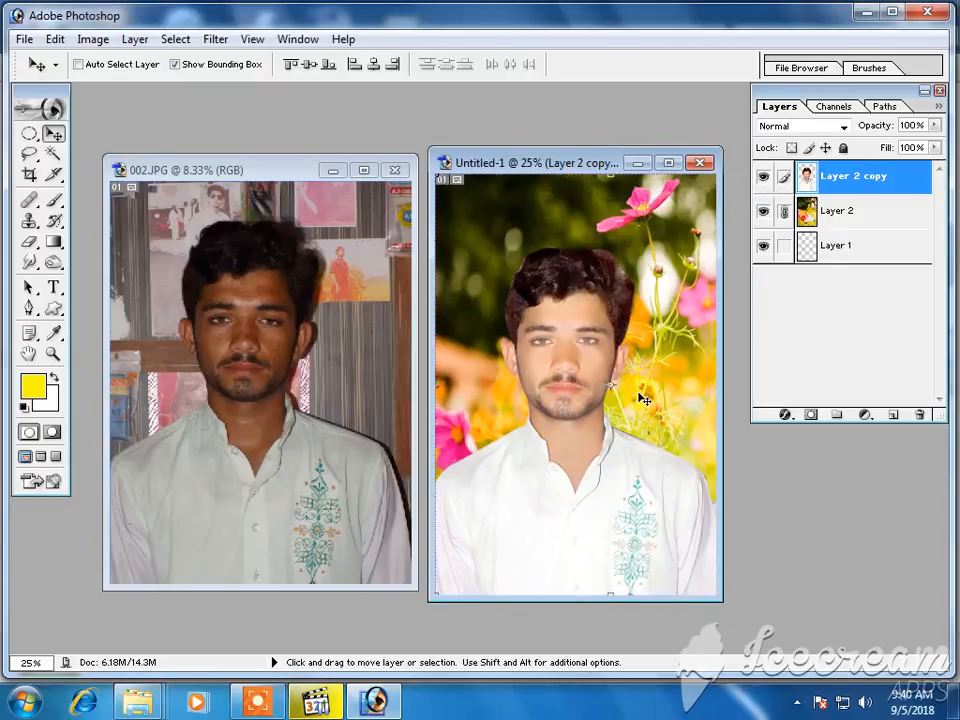
Compare the original portrait in 002.JPG with the retouched one in Untitled-1, first whole and then zoomed in on the face.
click(306, 437)
click(654, 456)
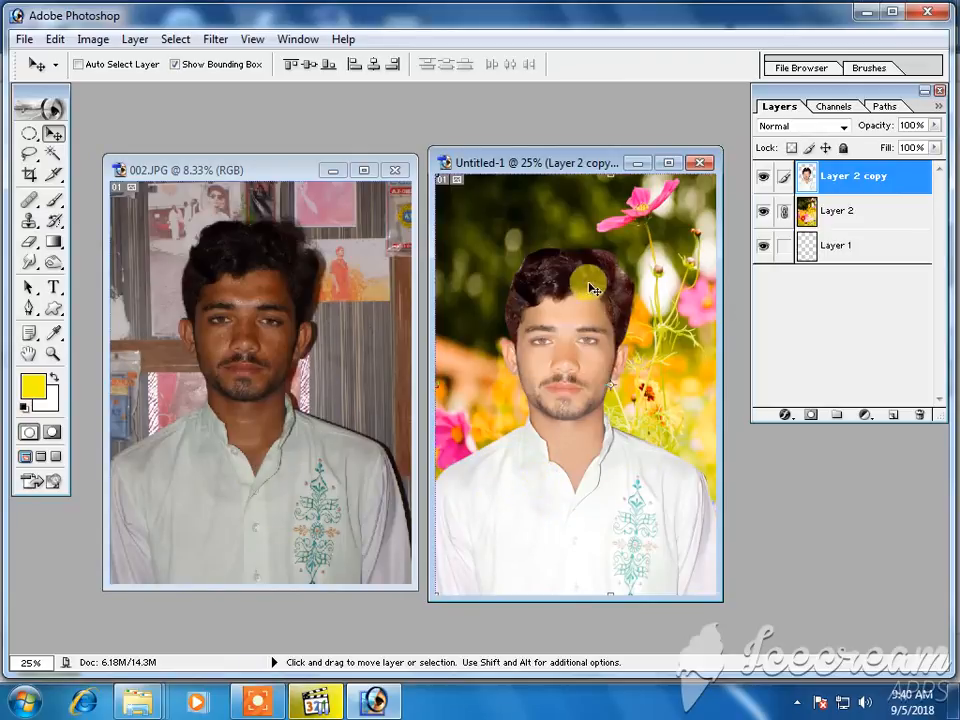
click(271, 438)
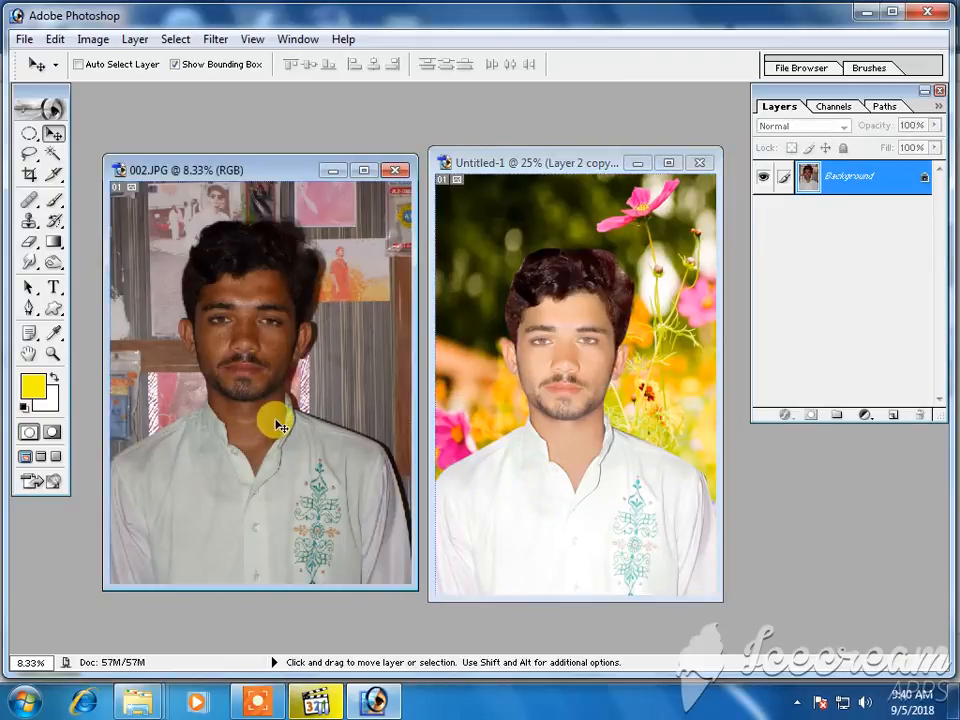
ctrl+click(360, 381)
ctrl+click(201, 369)
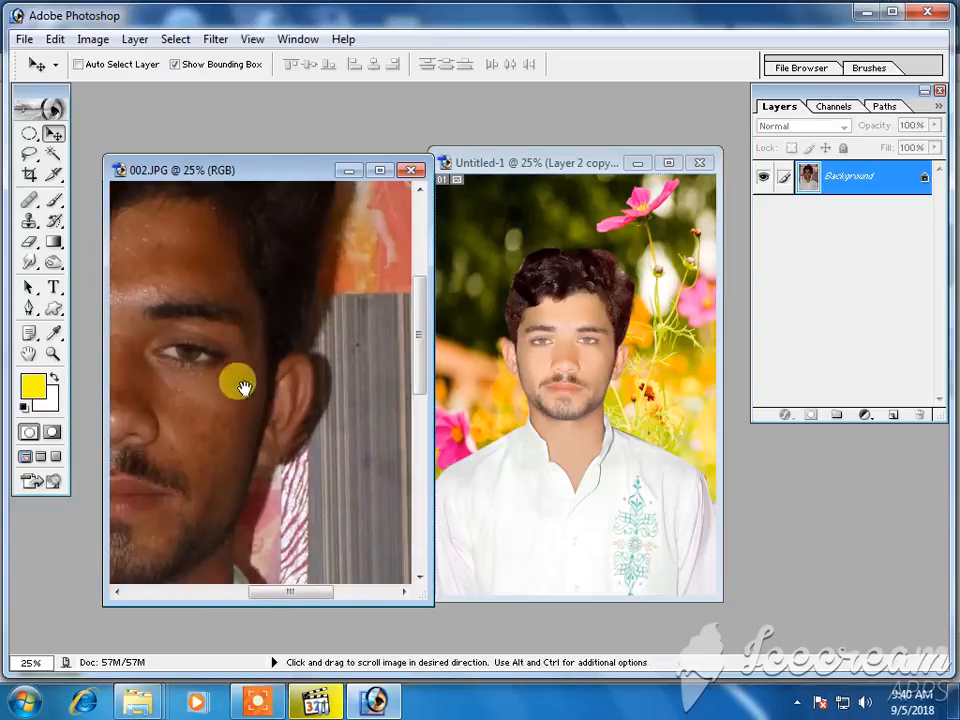
drag(243, 387, 355, 495)
click(583, 420)
ctrl+click(583, 418)
ctrl+click(583, 418)
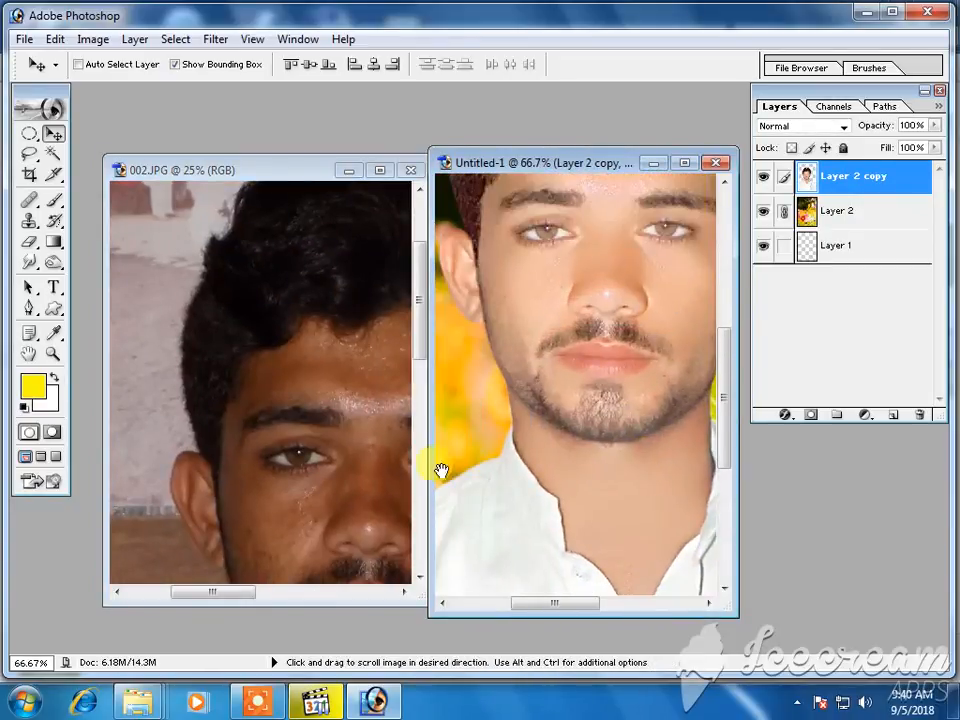
Widen the 002.JPG window and compare its eyes and skin with the retouched face in Untitled-1.
drag(197, 165, 137, 160)
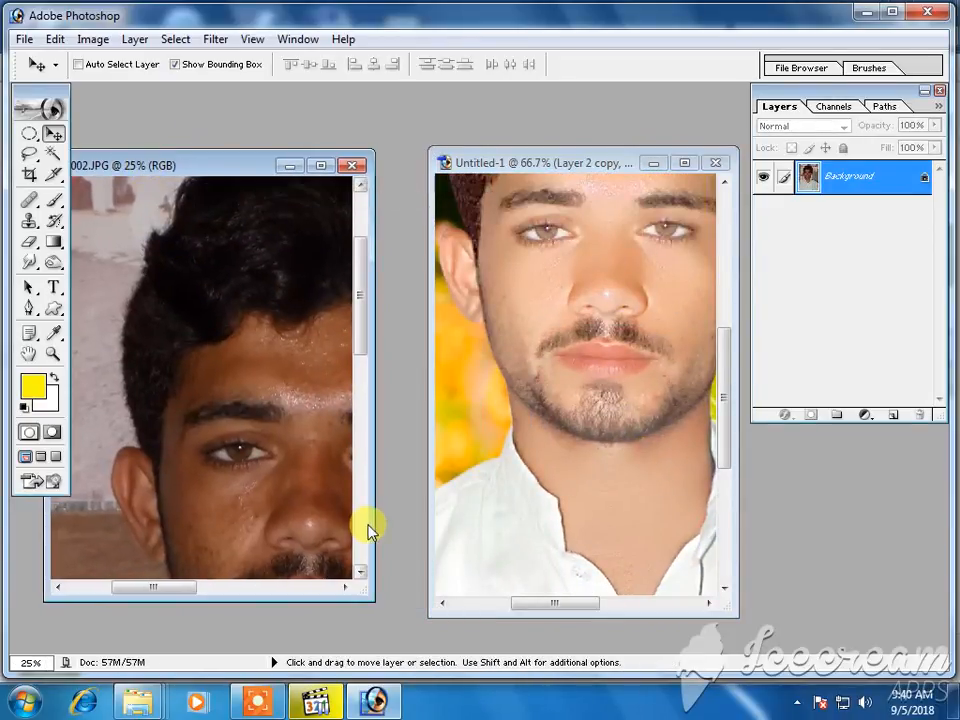
drag(368, 530, 430, 531)
click(596, 429)
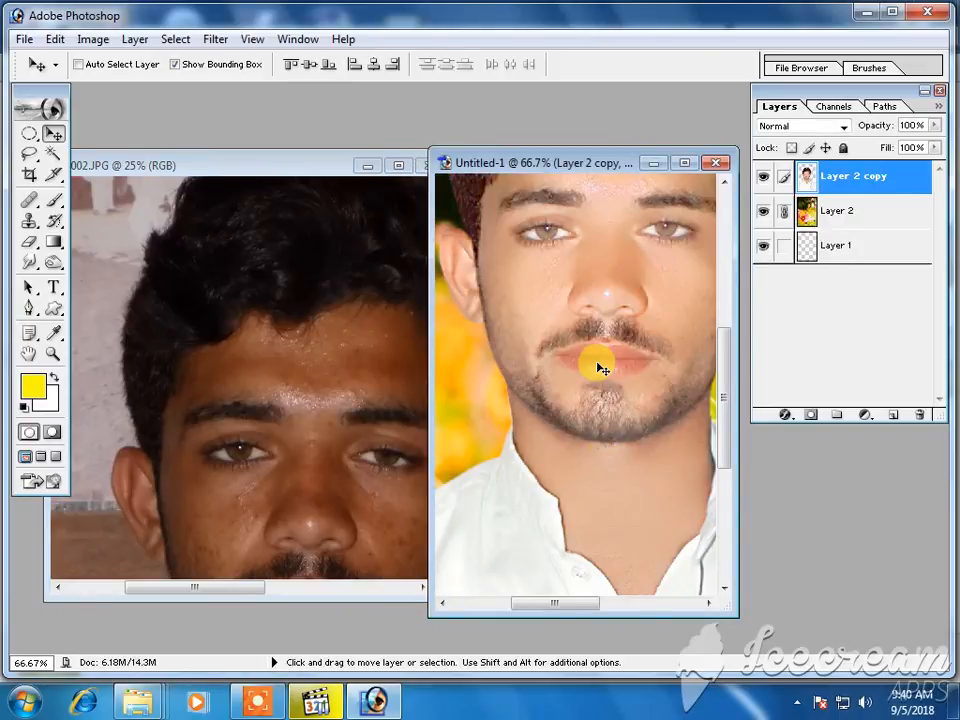
key(h)
drag(596, 349, 594, 456)
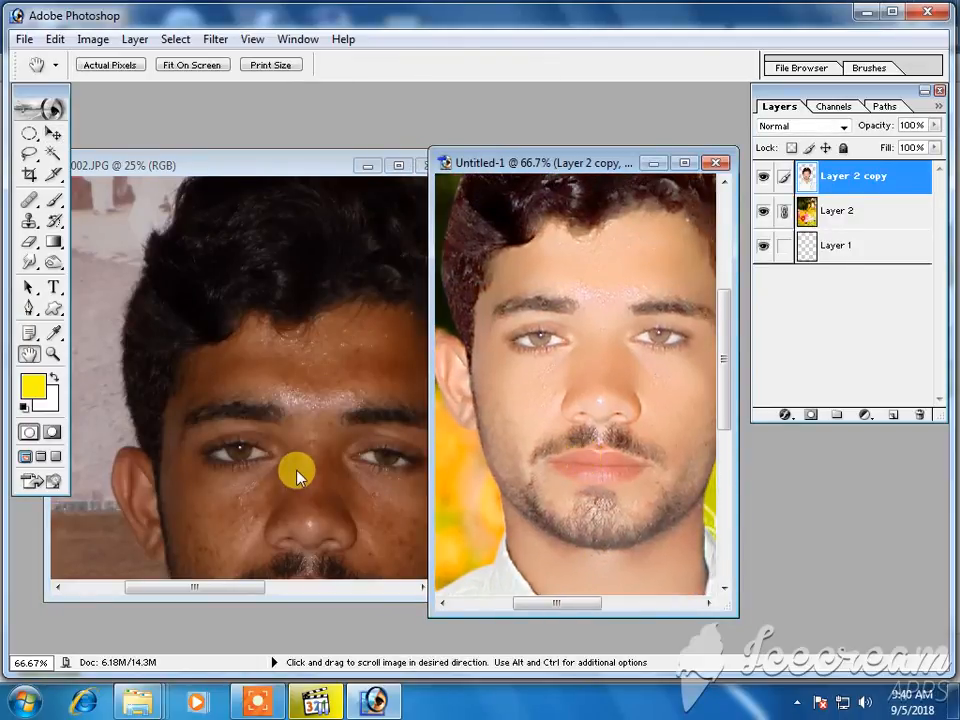
Bring the whole original face in 002.JPG into view and compare it with the retouched face in Untitled-1.
click(296, 468)
drag(296, 468, 241, 416)
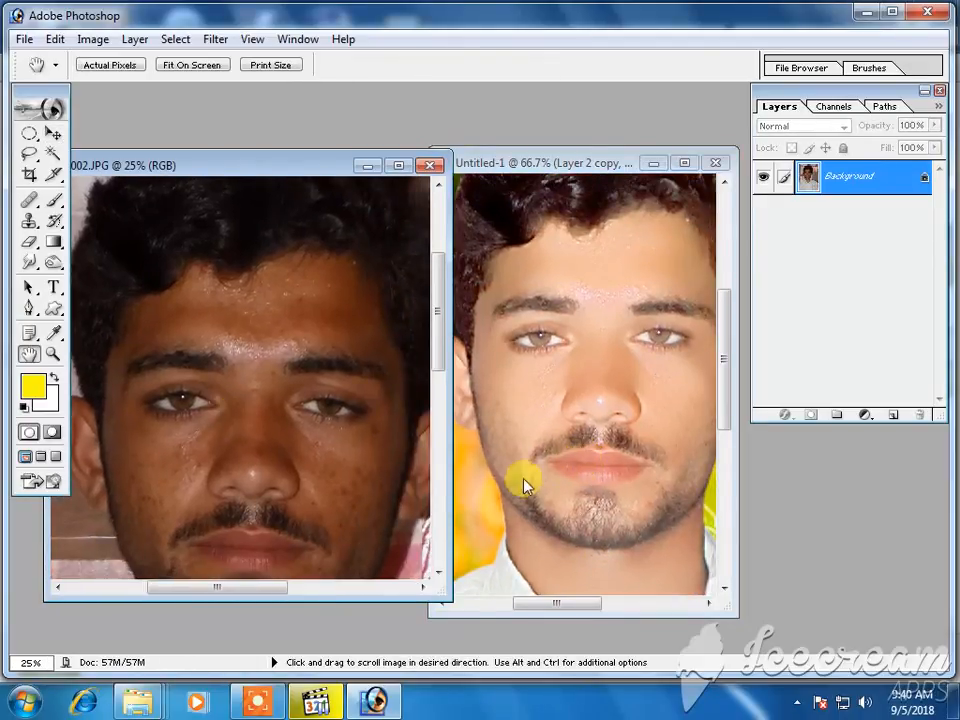
click(716, 163)
click(390, 276)
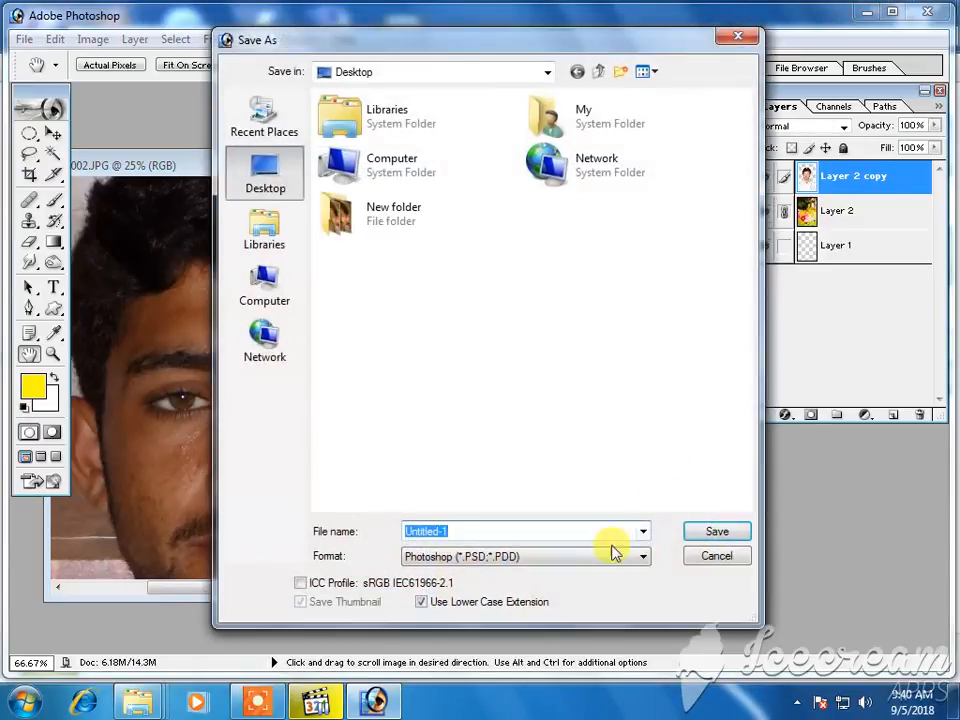
click(611, 556)
click(733, 561)
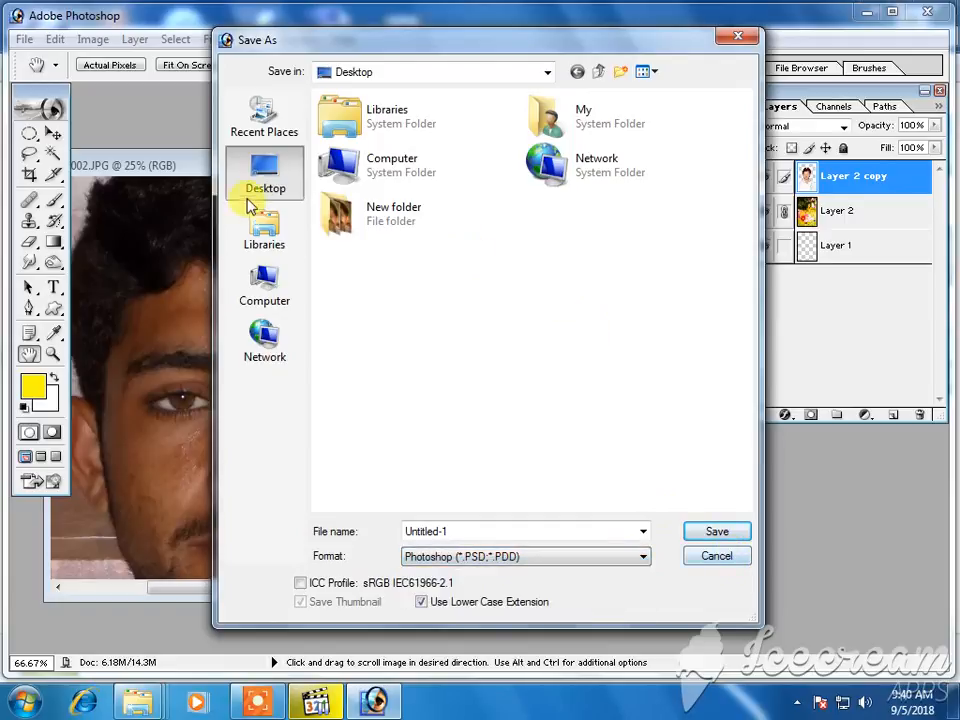
click(738, 37)
Close the original photo 002.JPG and maximize the Untitled-1 document window.
click(338, 166)
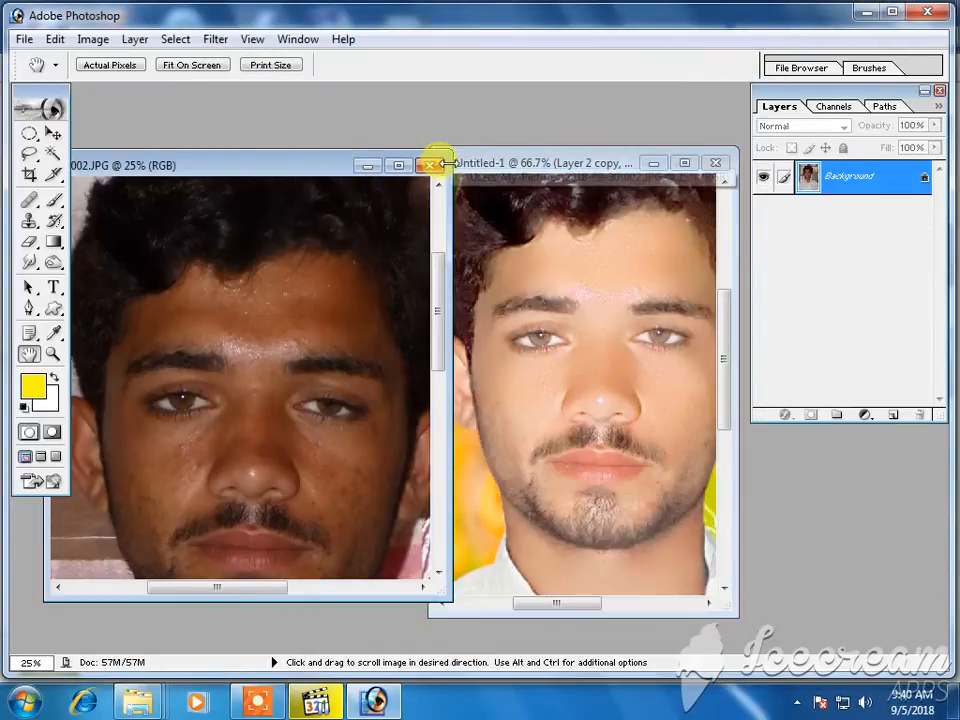
click(436, 164)
double_click(508, 163)
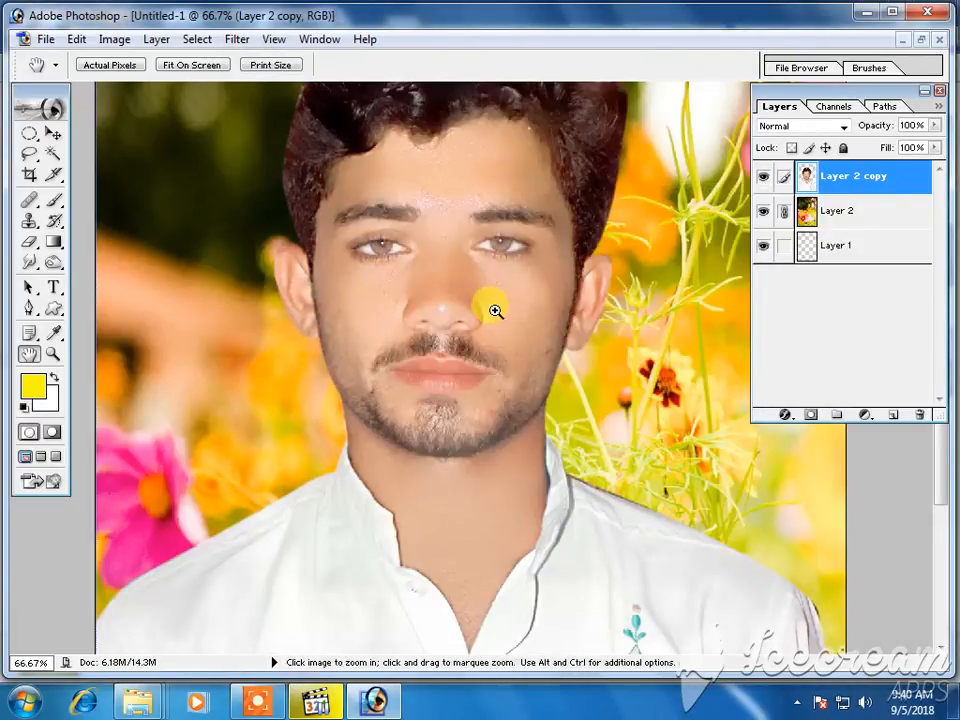
Save a copy of the retouched portrait to the Desktop in JPEG format under the name sfad.
key(ctrl+shift+s)
click(560, 398)
click(563, 489)
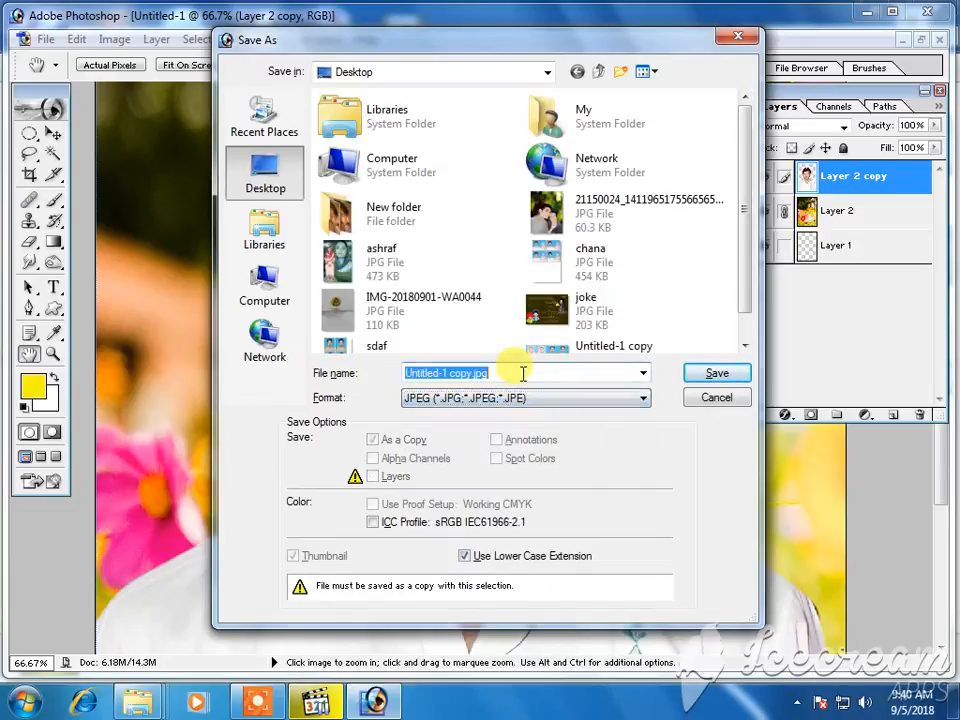
text(sfad)
click(733, 384)
click(613, 222)
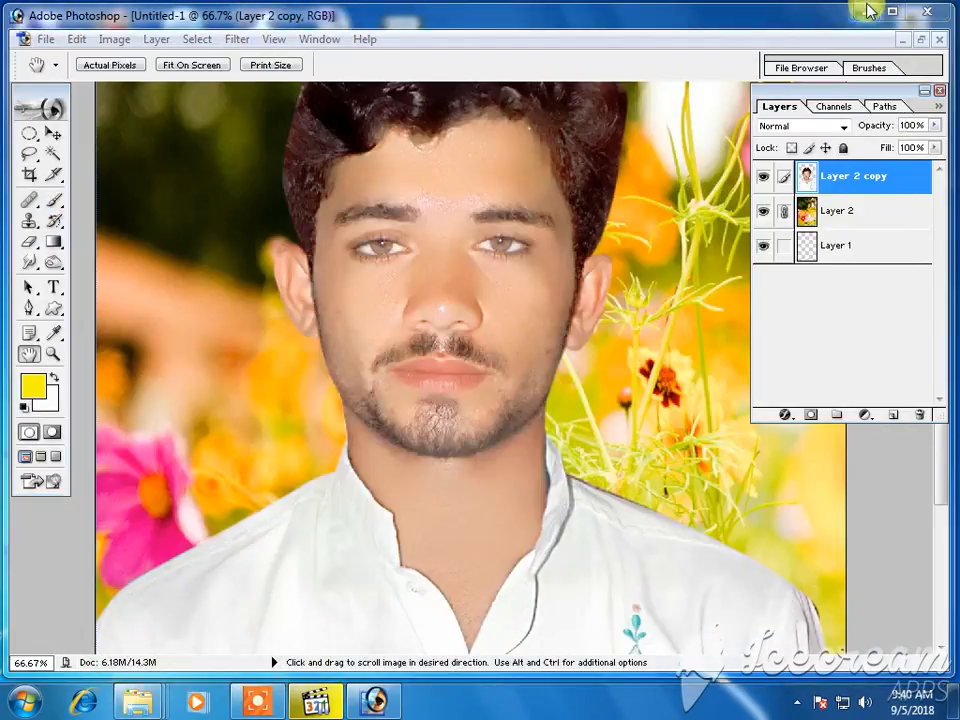
Minimize Photoshop and inspect the saved sfad picture from the desktop in Windows Photo Viewer, closing the viewer at the end.
click(866, 12)
click(870, 172)
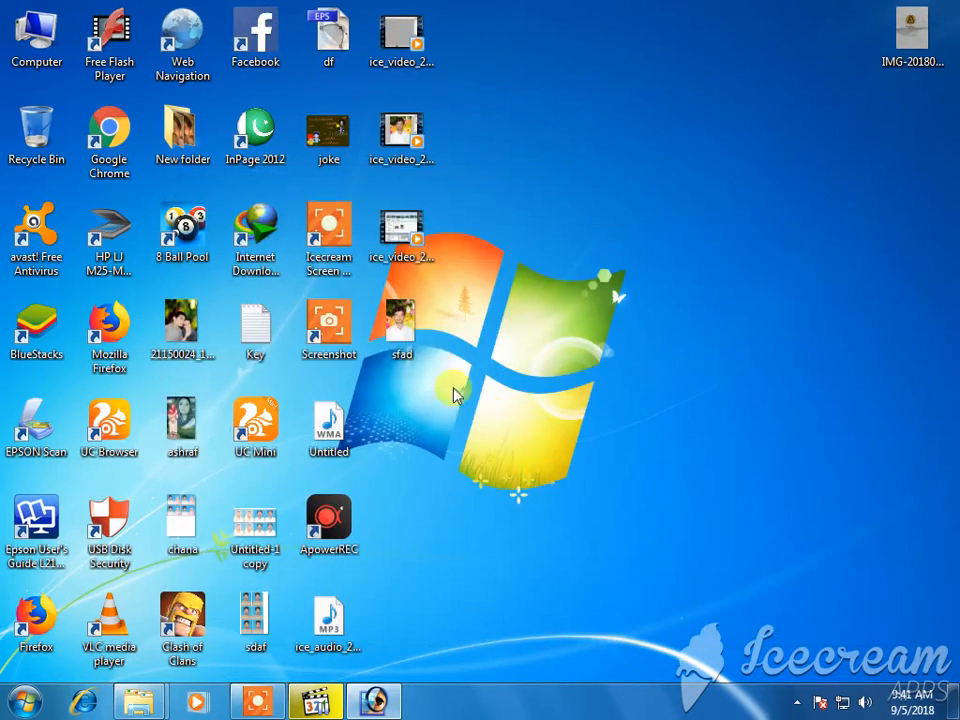
double_click(420, 346)
scroll(557, 612, up, 5)
scroll(489, 491, down, 5)
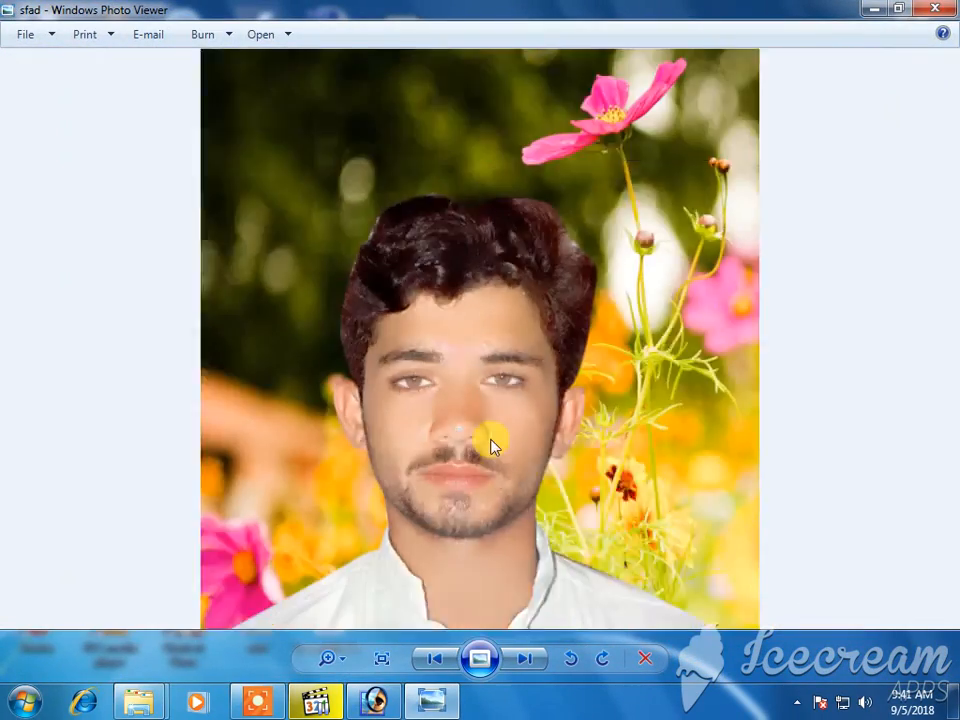
scroll(490, 446, down, 3)
click(943, 9)
click(260, 700)
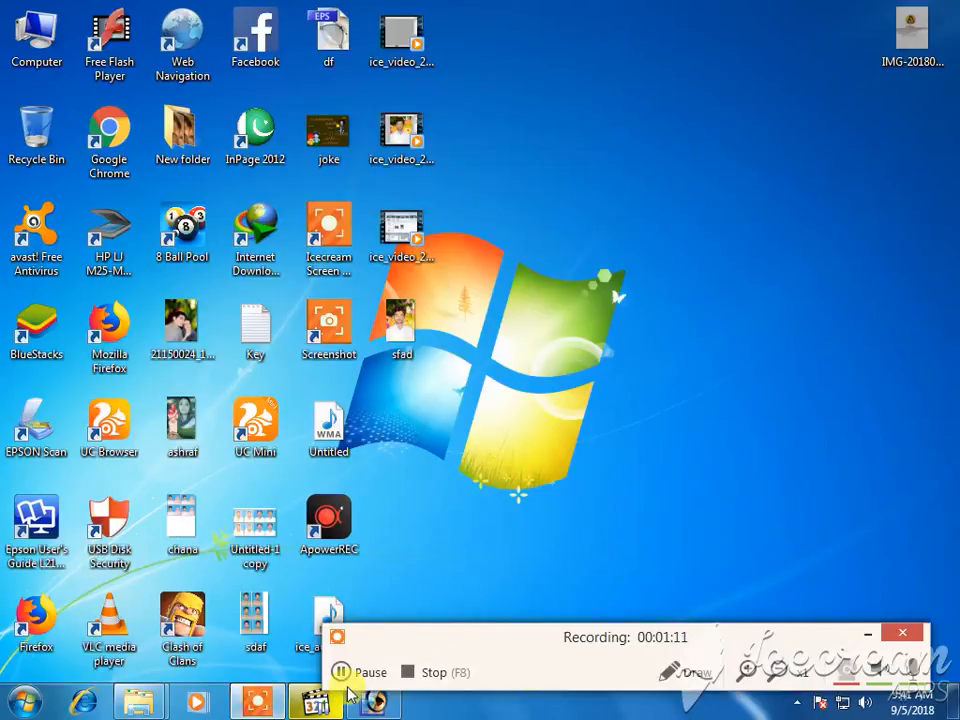